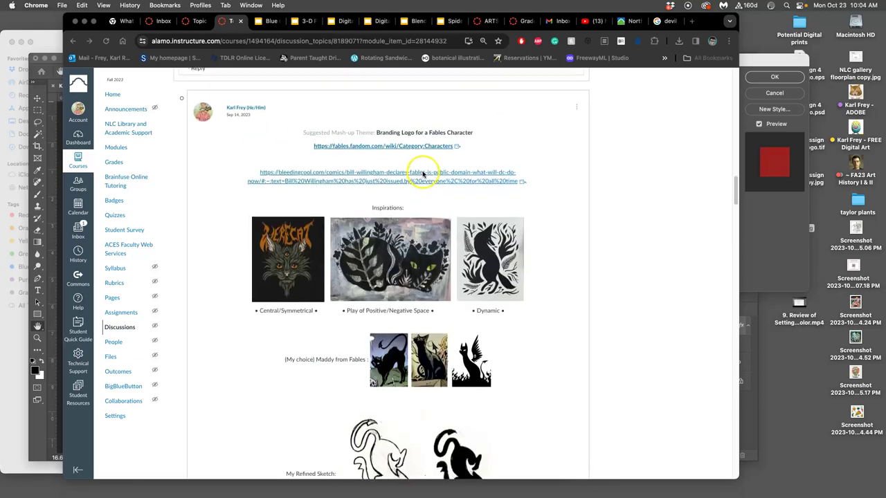
# - Review the Canvas discussion post down to the final black cat logo, then return to Photoshop
pyautogui.scroll(-1, 426, 174)
pyautogui.scroll(-8, 428, 174)
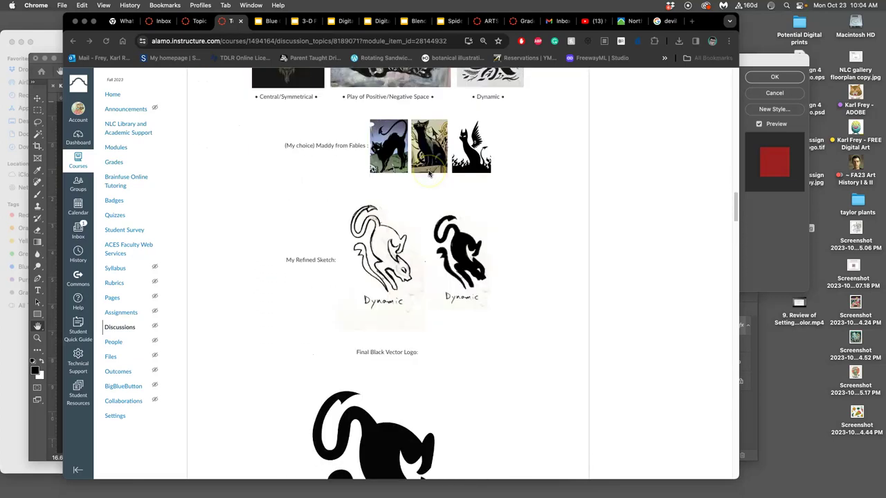
pyautogui.scroll(1, 429, 181)
pyautogui.scroll(1, 422, 178)
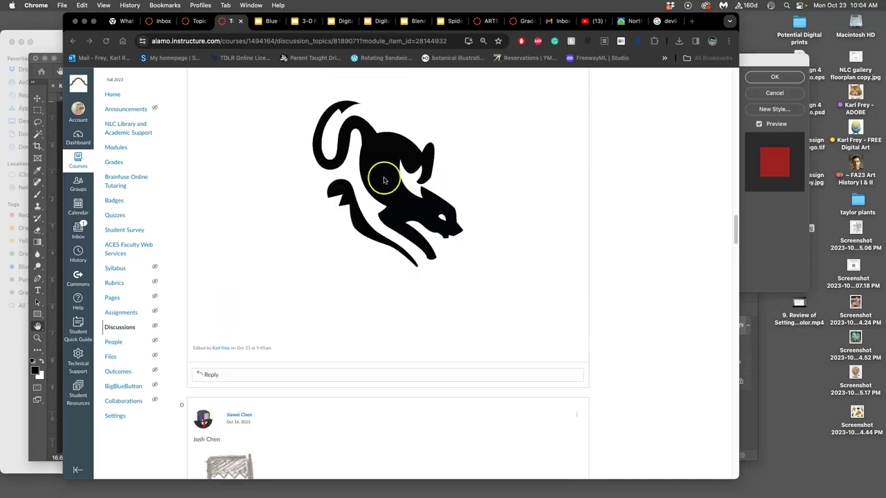
pyautogui.click(60, 66)
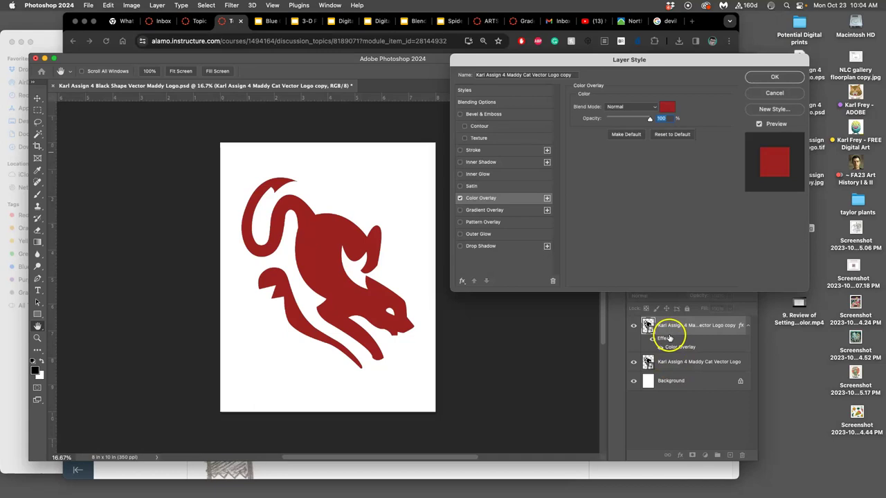
# - Apply the red overlay, back out of editing the smart object's EPS contents, and reopen Layer Style
pyautogui.click(776, 76)
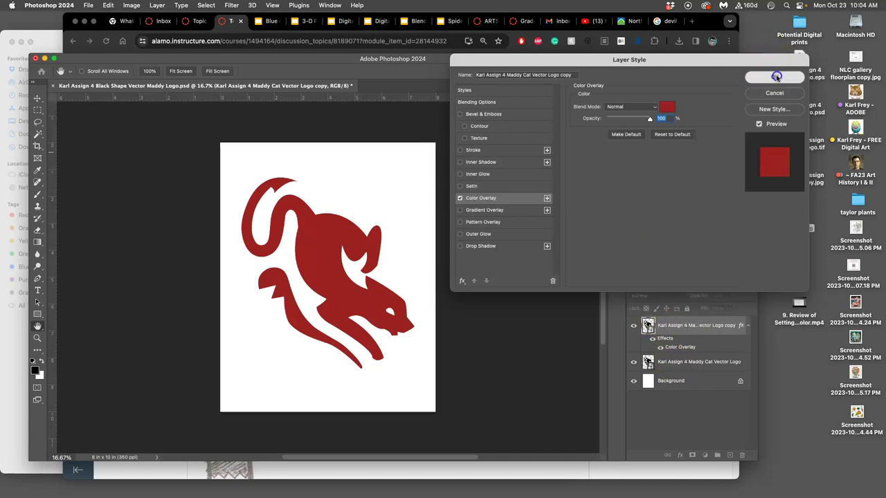
pyautogui.doubleClick(650, 326)
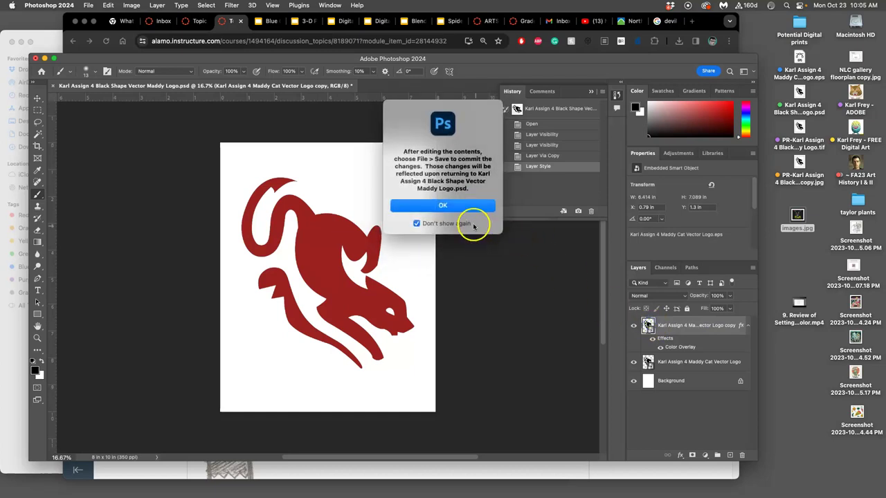
pyautogui.click(481, 205)
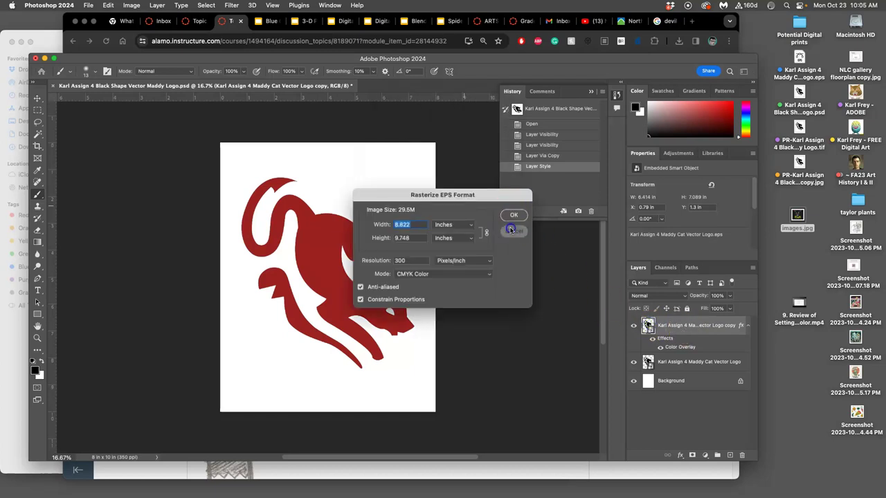
pyautogui.click(511, 230)
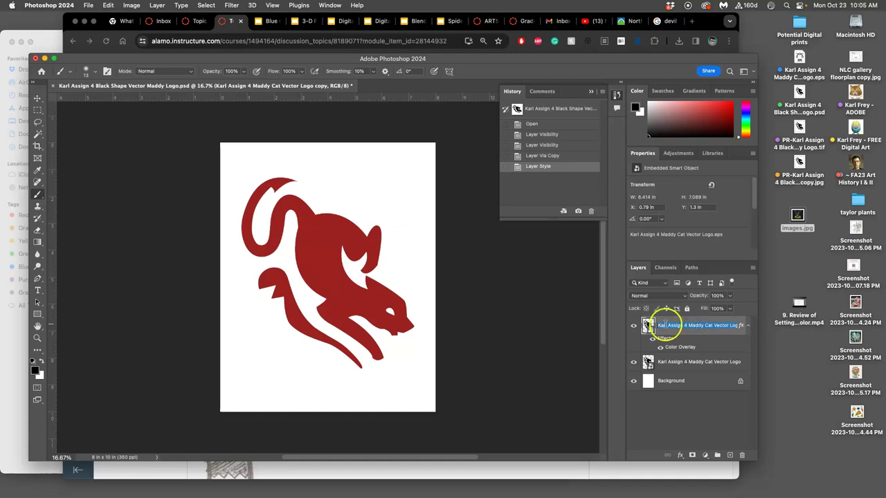
pyautogui.doubleClick(709, 334)
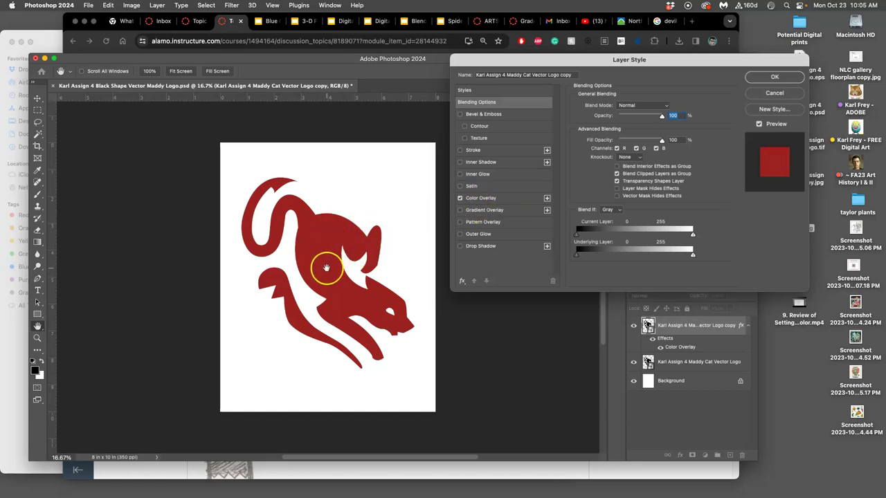
# - Fade the red Color Overlay out fully, then set its opacity to 50%
pyautogui.click(473, 199)
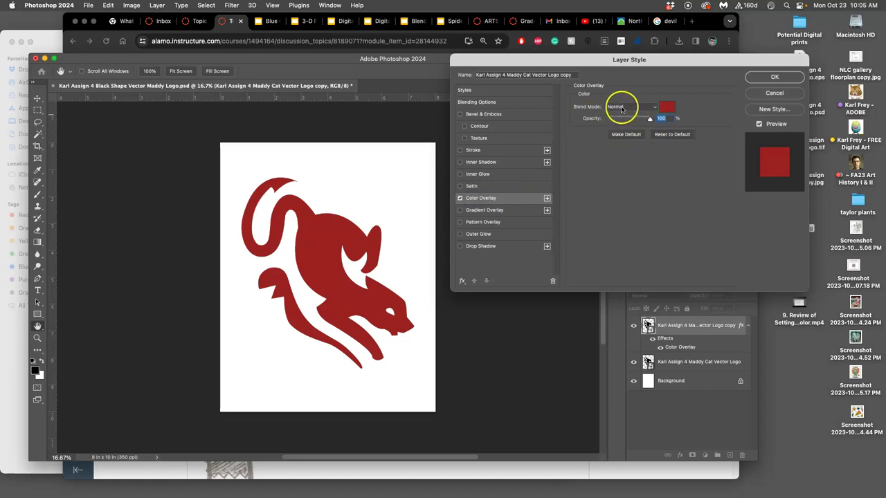
pyautogui.moveTo(650, 119); pyautogui.dragTo(597, 123)
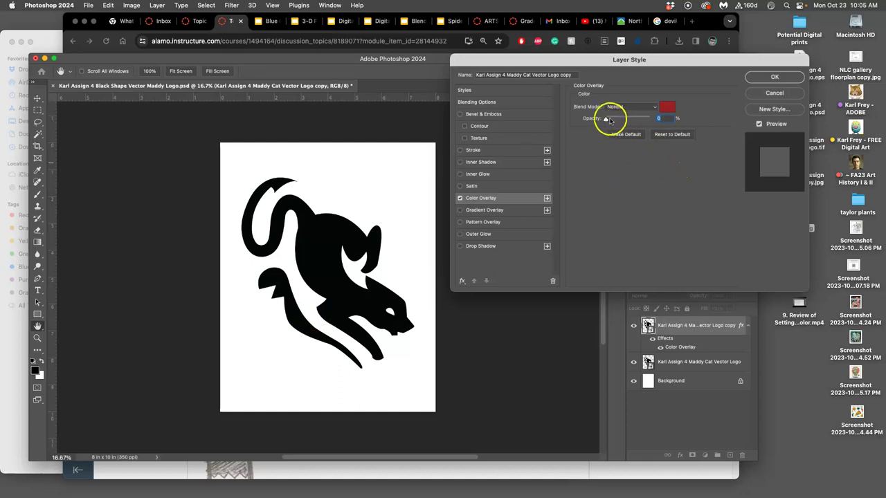
pyautogui.moveTo(606, 118); pyautogui.dragTo(630, 119)
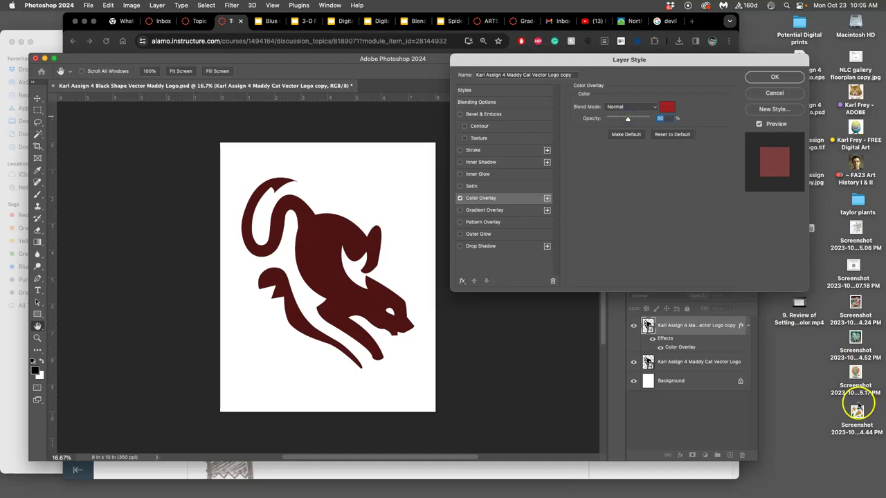
# - Place images.jpg from the desktop, move it to the top-right corner and scale it down
pyautogui.click(766, 73)
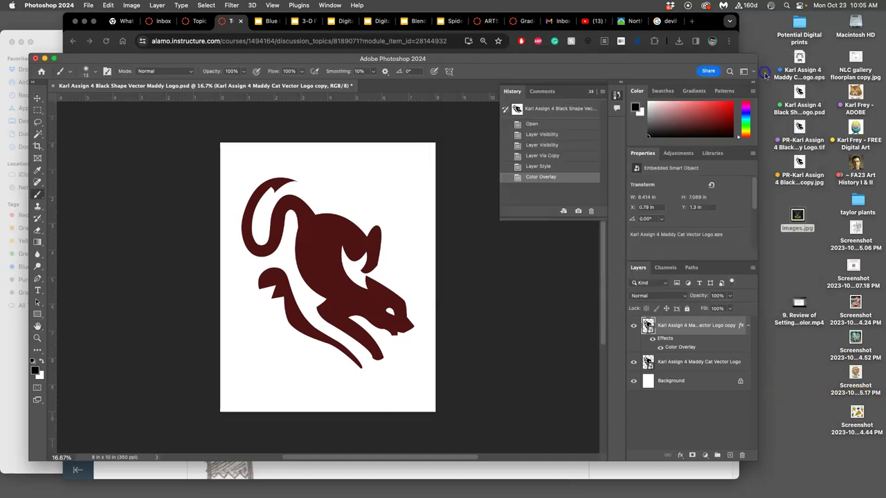
pyautogui.click(797, 217)
pyautogui.moveTo(797, 218); pyautogui.dragTo(407, 190)
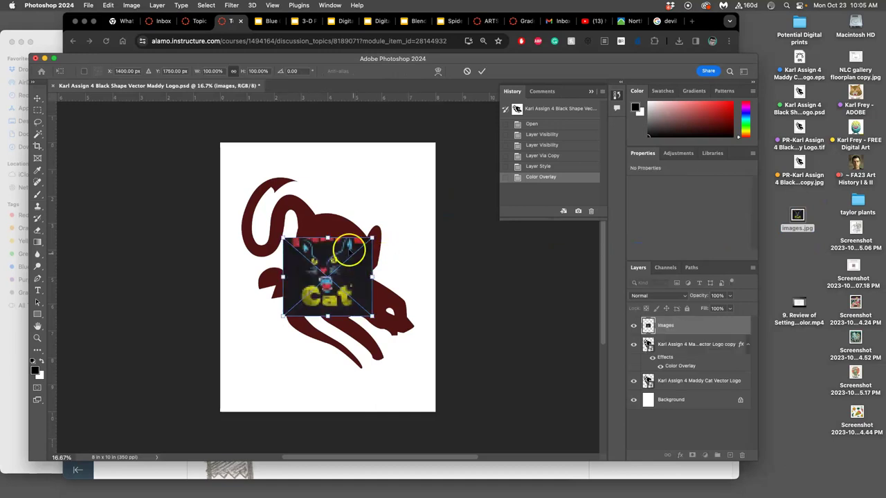
pyautogui.moveTo(332, 257); pyautogui.dragTo(395, 161)
pyautogui.click(346, 219)
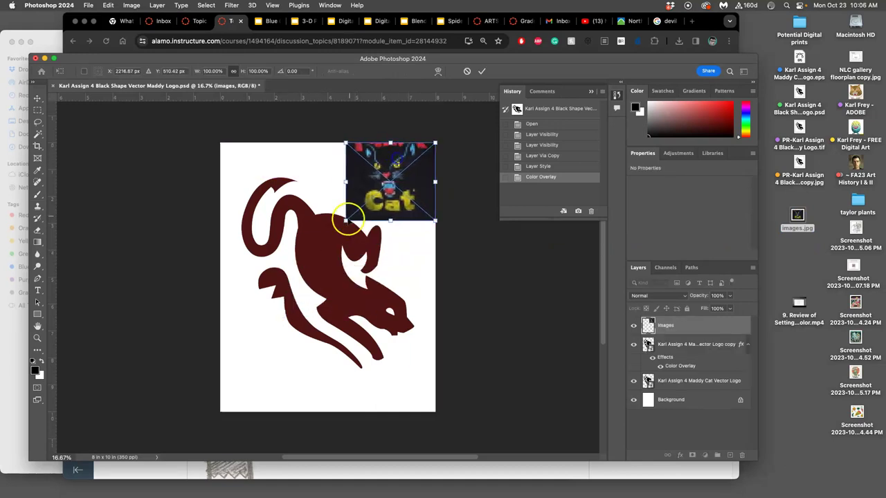
pyautogui.moveTo(346, 219); pyautogui.dragTo(369, 205)
pyautogui.press('Return')
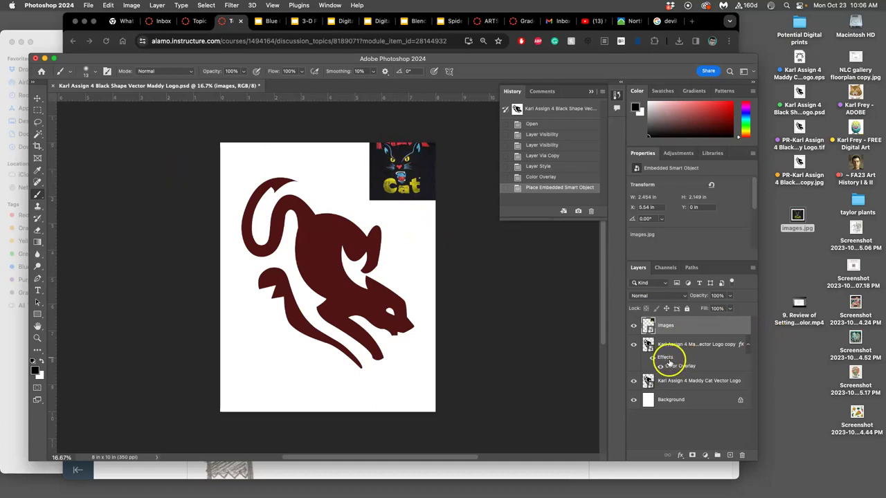
# - Sample blue 2f8fb6 from the cat picture as the overlay colour and raise opacity to 100%
pyautogui.doubleClick(670, 365)
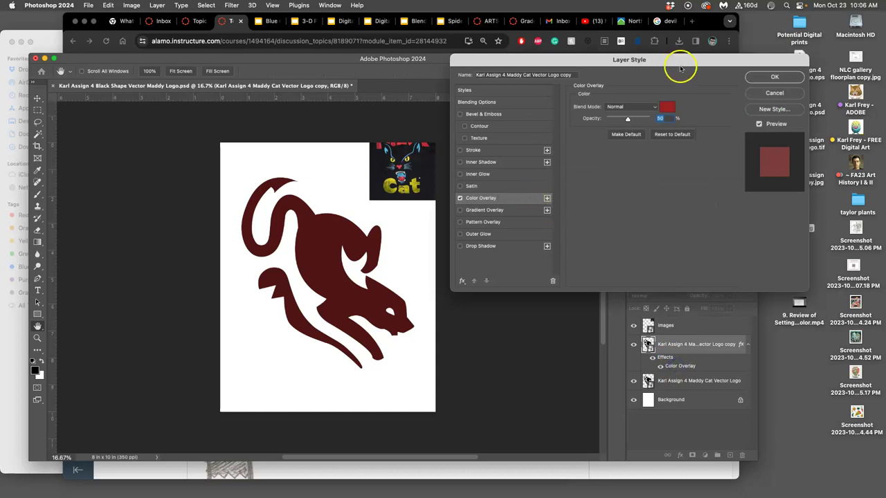
pyautogui.click(668, 107)
pyautogui.moveTo(490, 178); pyautogui.dragTo(549, 309)
pyautogui.moveTo(408, 199); pyautogui.dragTo(401, 140)
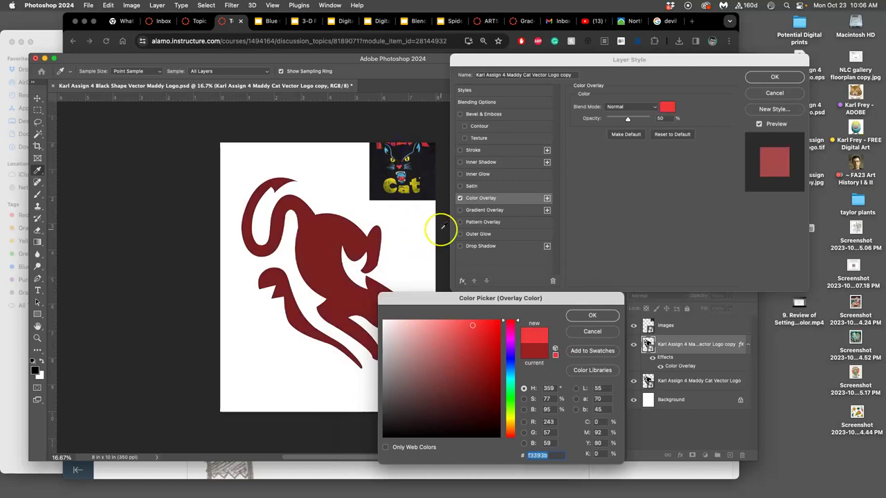
pyautogui.moveTo(422, 206); pyautogui.dragTo(405, 158)
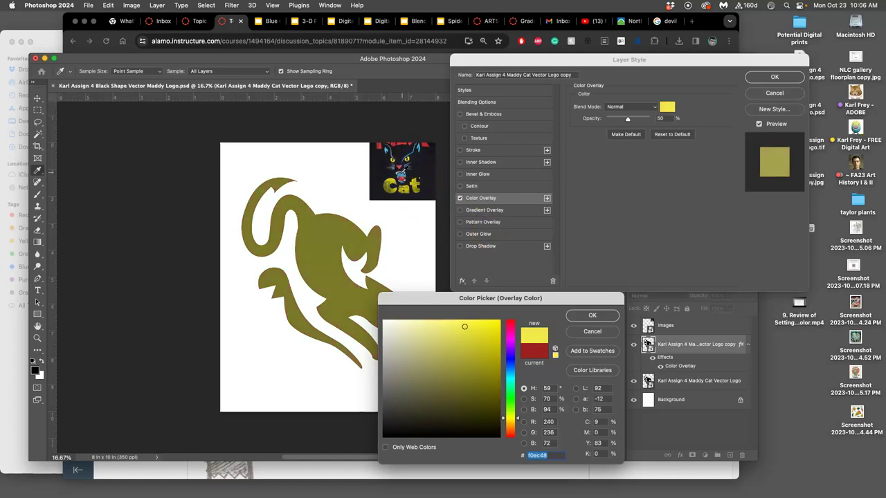
pyautogui.click(402, 175)
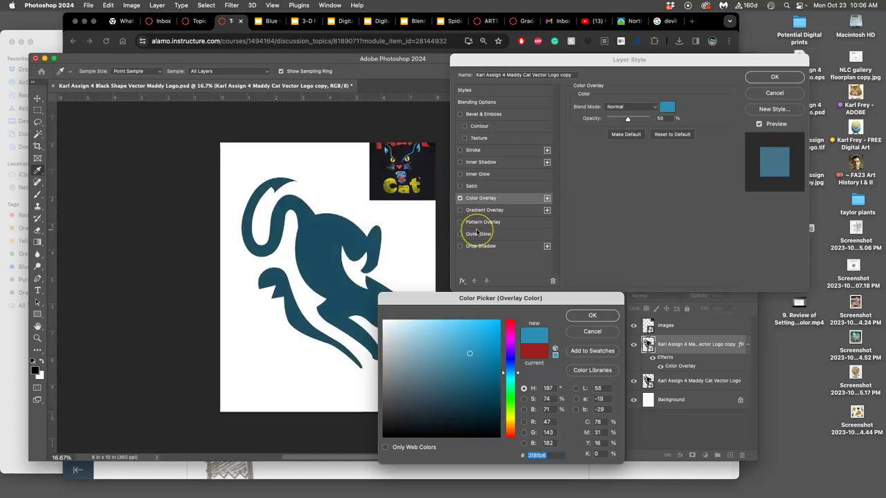
pyautogui.click(596, 316)
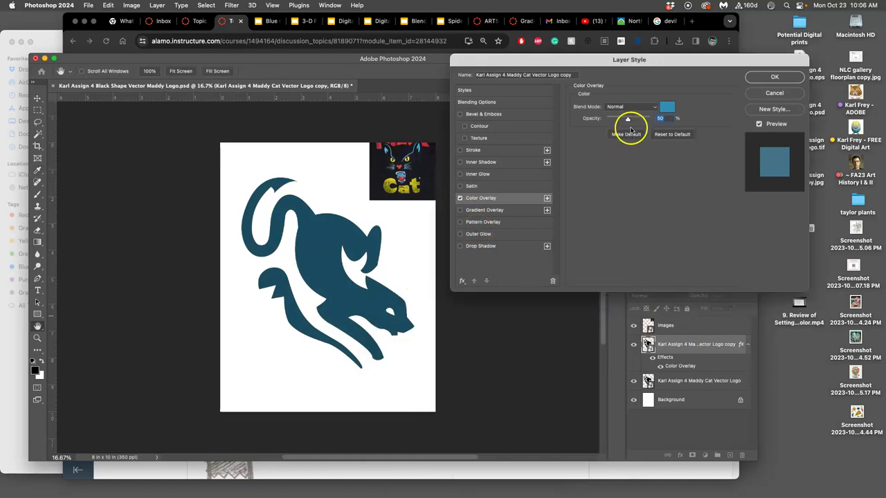
pyautogui.moveTo(628, 122); pyautogui.dragTo(649, 119)
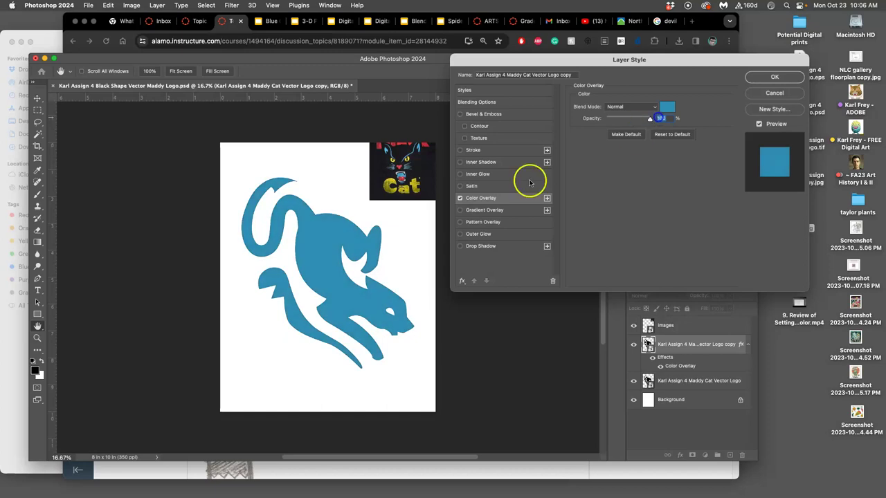
# - Switch the cat's effect from Color Overlay to Gradient Overlay
pyautogui.click(461, 199)
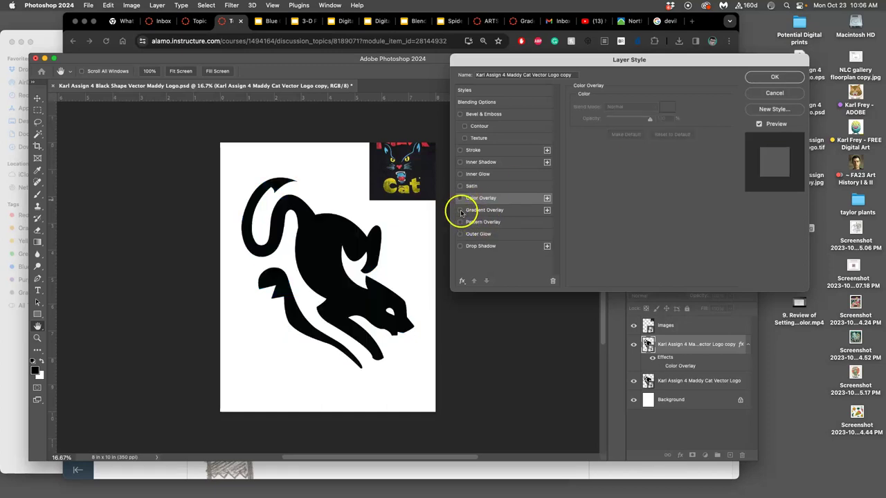
pyautogui.click(460, 211)
pyautogui.click(484, 211)
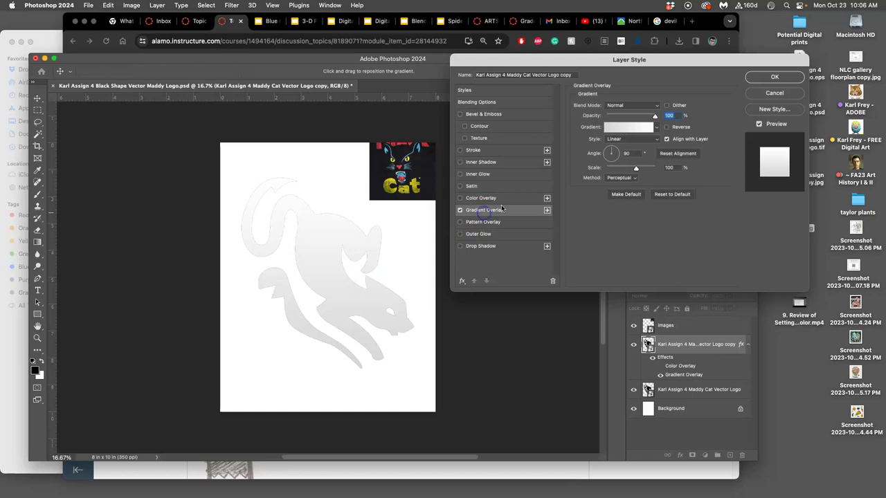
# - Choose the dark blue Blue_29 preset from the Blues gradient set
pyautogui.click(657, 127)
pyautogui.scroll(-5, 620, 149)
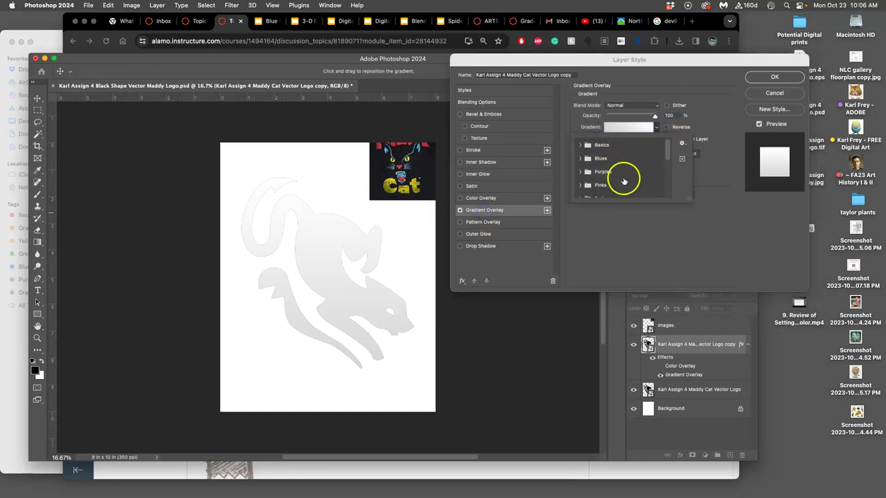
pyautogui.scroll(5, 619, 173)
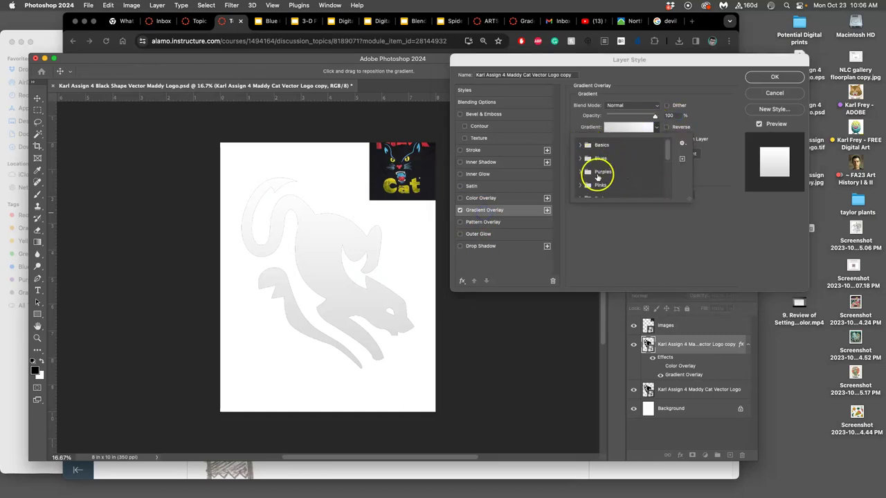
pyautogui.click(579, 144)
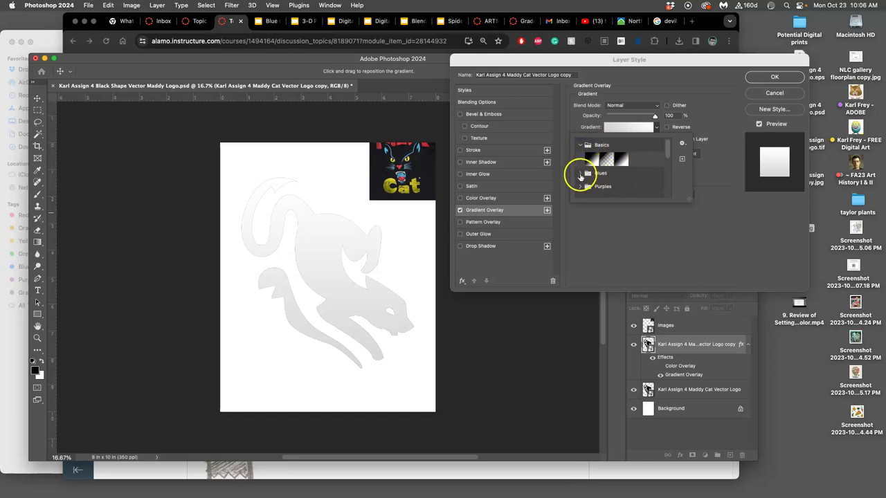
pyautogui.click(580, 173)
pyautogui.scroll(-3, 628, 172)
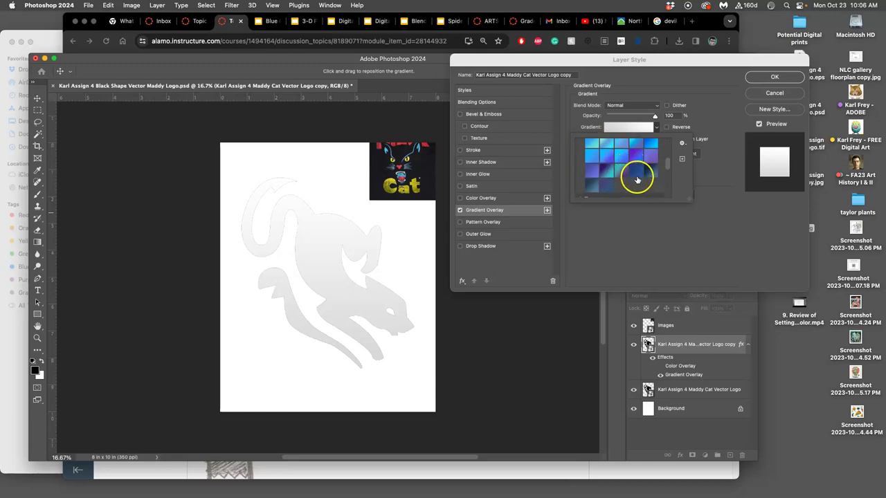
pyautogui.click(637, 174)
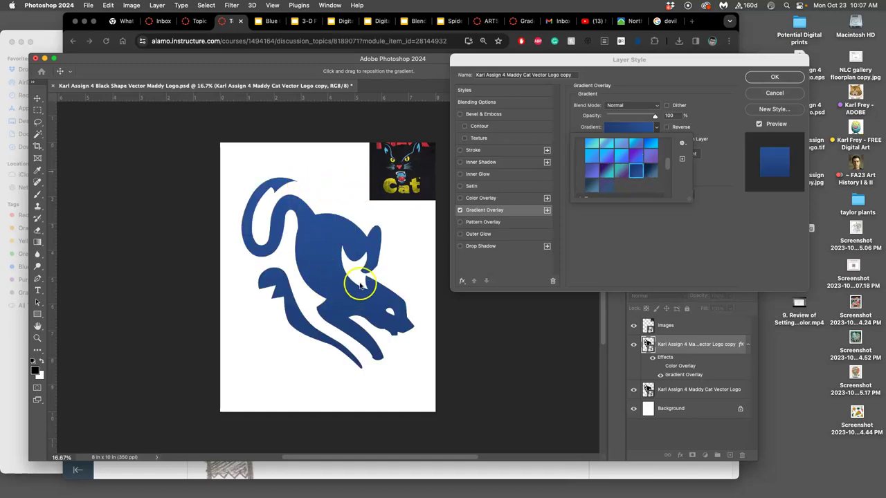
# - In the Gradient Editor, add a 55% stop with a dark colour sampled from the cat image
pyautogui.click(623, 128)
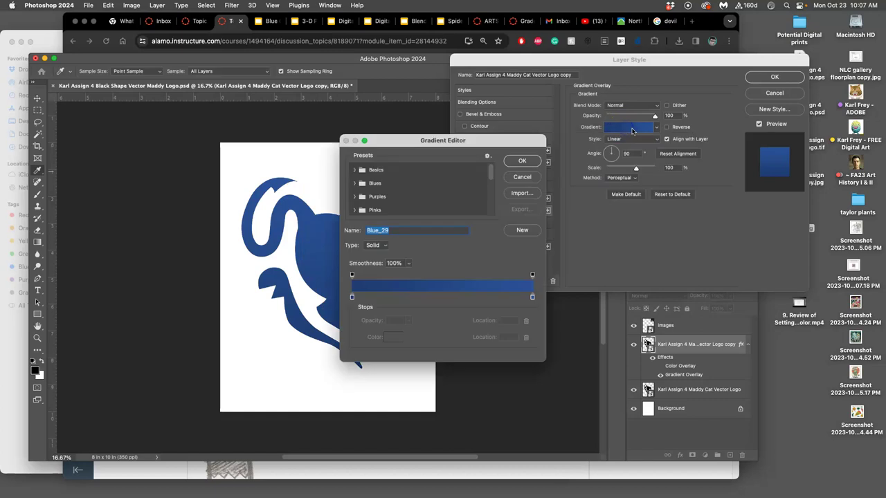
pyautogui.moveTo(464, 141); pyautogui.dragTo(583, 144)
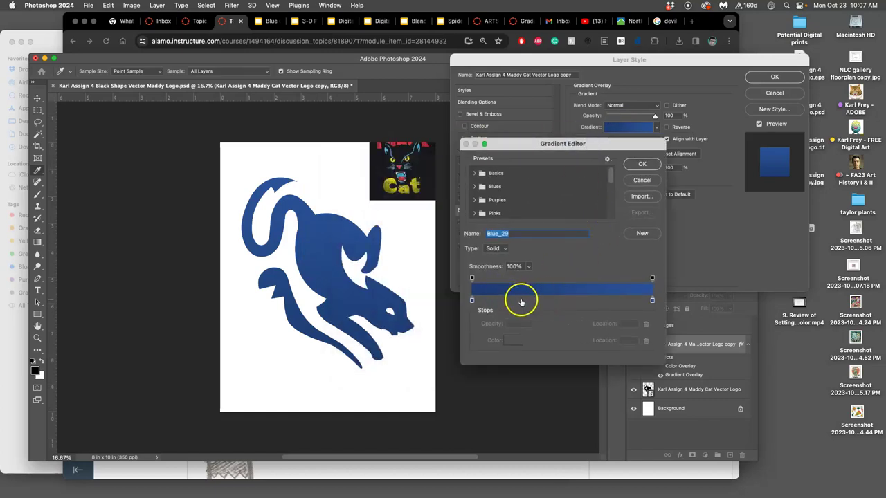
pyautogui.click(522, 300)
pyautogui.moveTo(389, 177); pyautogui.dragTo(647, 389)
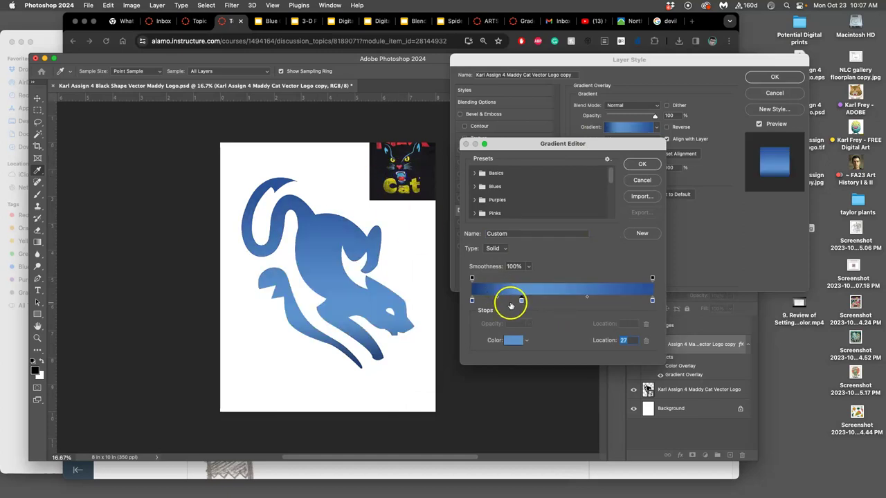
pyautogui.click(571, 299)
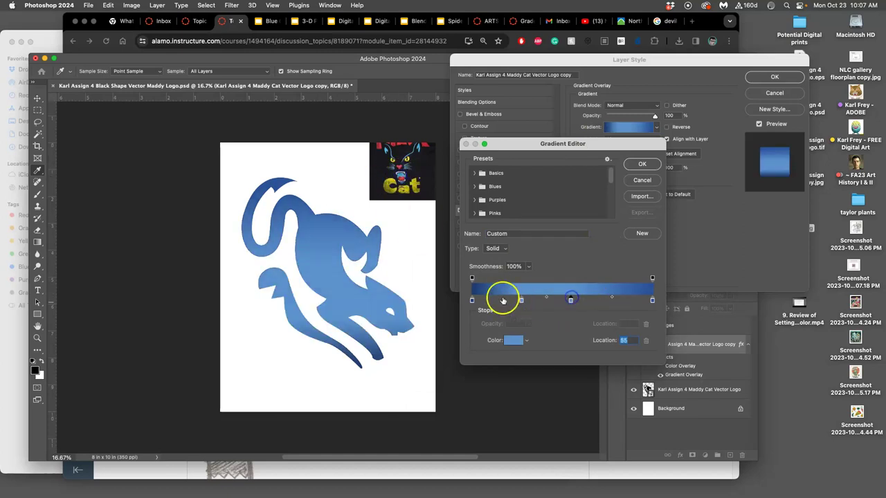
pyautogui.click(429, 184)
pyautogui.click(574, 315)
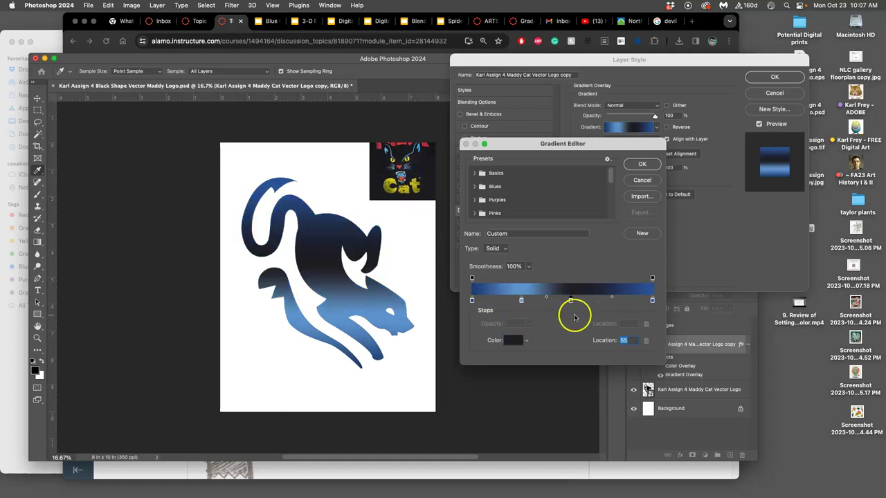
# - Add an 85% light blue stop from the cat image, then shift the stops left, light blue to 66%
pyautogui.click(416, 192)
pyautogui.click(626, 300)
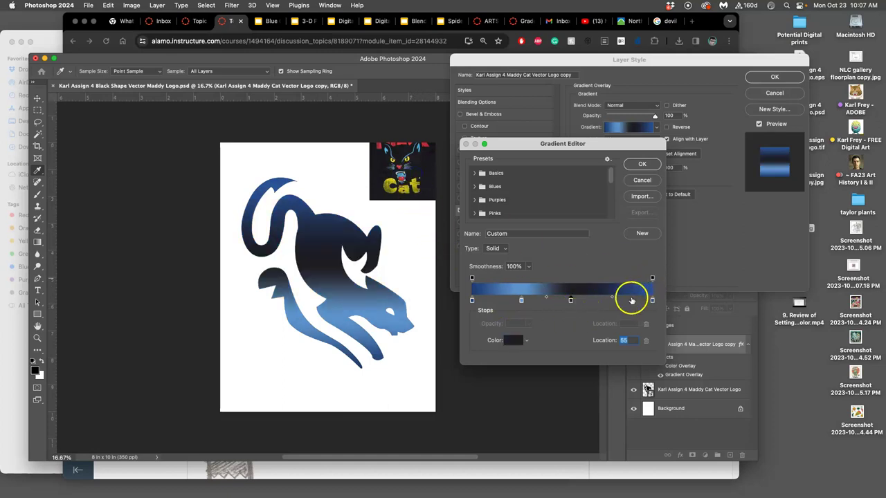
pyautogui.click(401, 174)
pyautogui.click(404, 179)
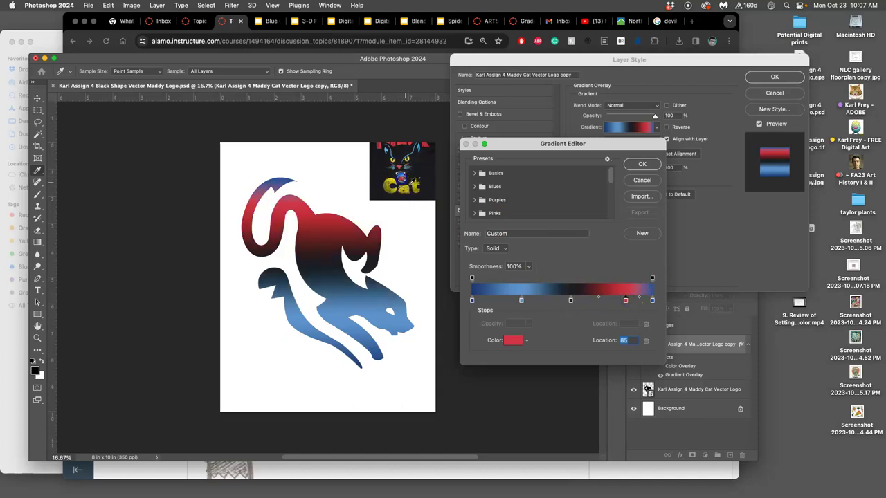
pyautogui.click(572, 282)
pyautogui.click(406, 161)
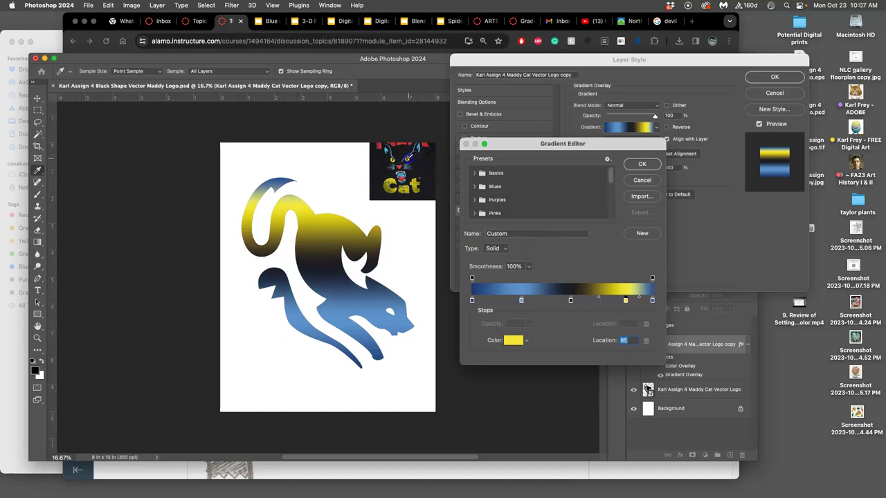
pyautogui.moveTo(409, 158); pyautogui.dragTo(387, 153)
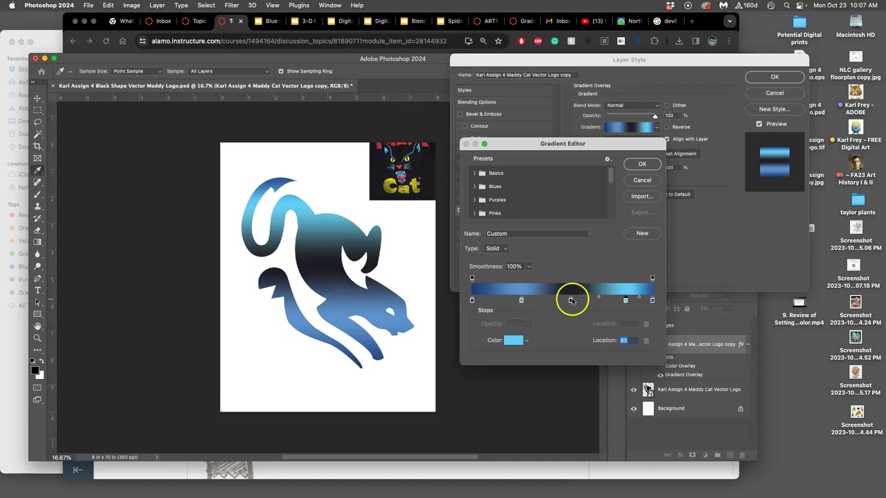
pyautogui.moveTo(571, 299); pyautogui.dragTo(502, 300)
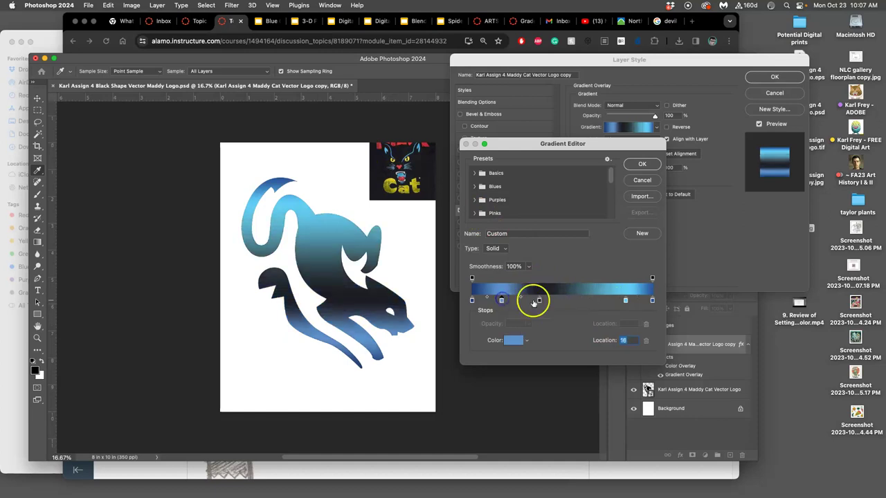
pyautogui.moveTo(626, 300); pyautogui.dragTo(589, 298)
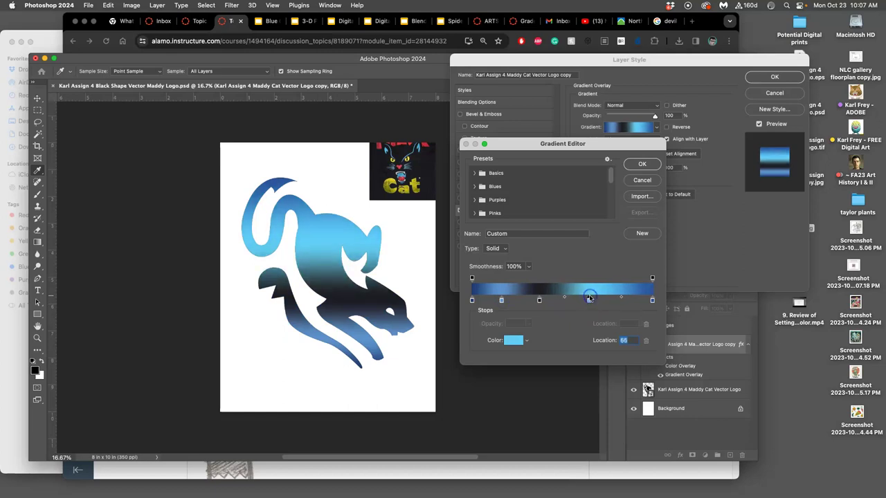
# - Keep the edited gradient and set its overlay angle to 45° and scale to 150%
pyautogui.click(638, 166)
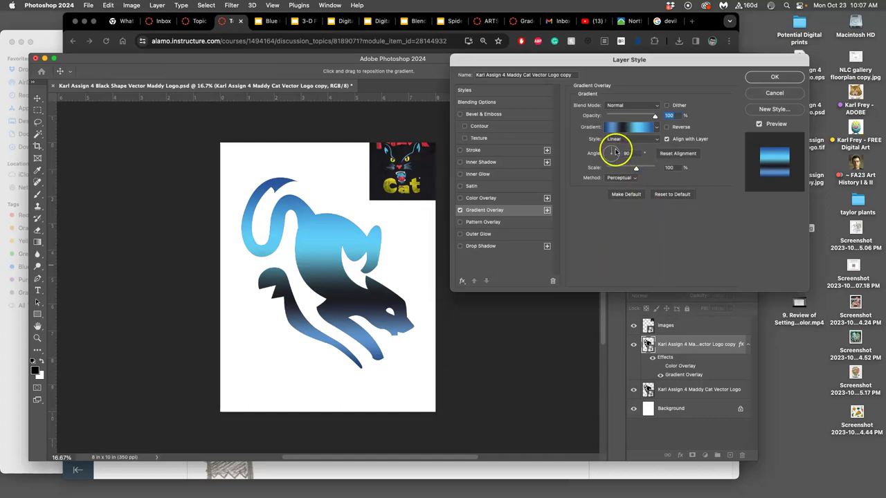
pyautogui.moveTo(615, 144); pyautogui.dragTo(616, 151)
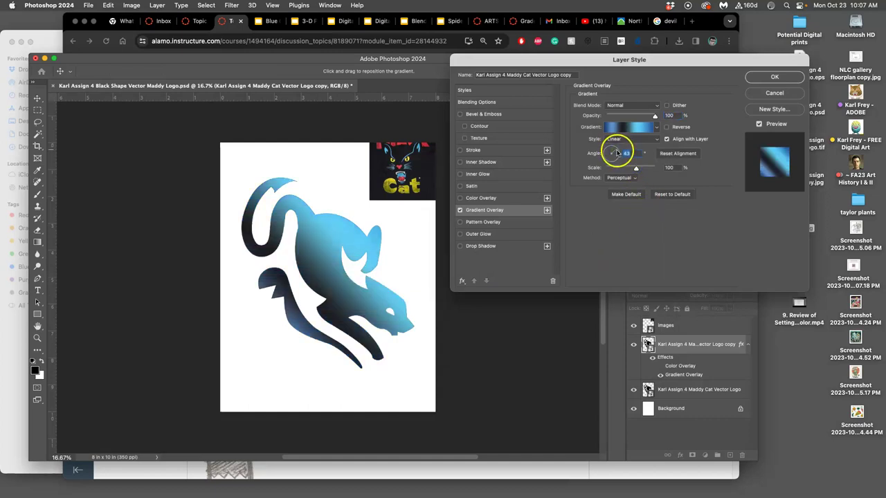
pyautogui.moveTo(637, 170); pyautogui.dragTo(655, 168)
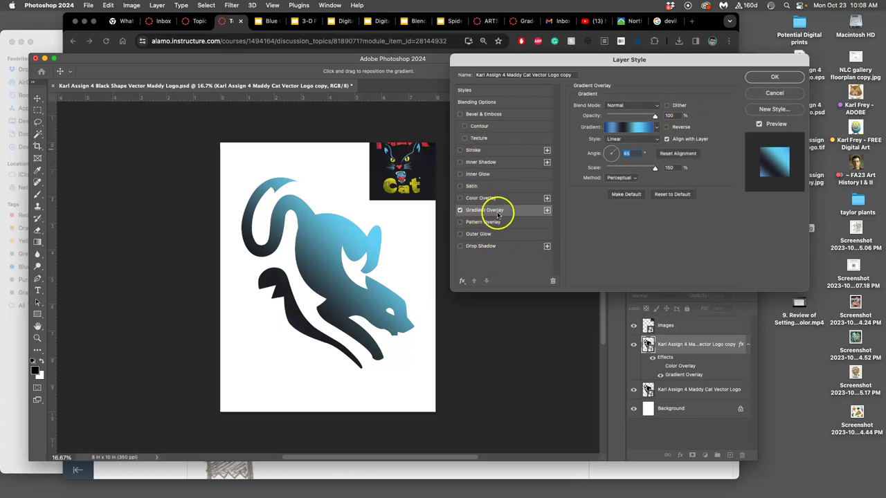
# - Turn Color Overlay back on with a yellow sampled from the cat photo at lower opacity
pyautogui.click(460, 198)
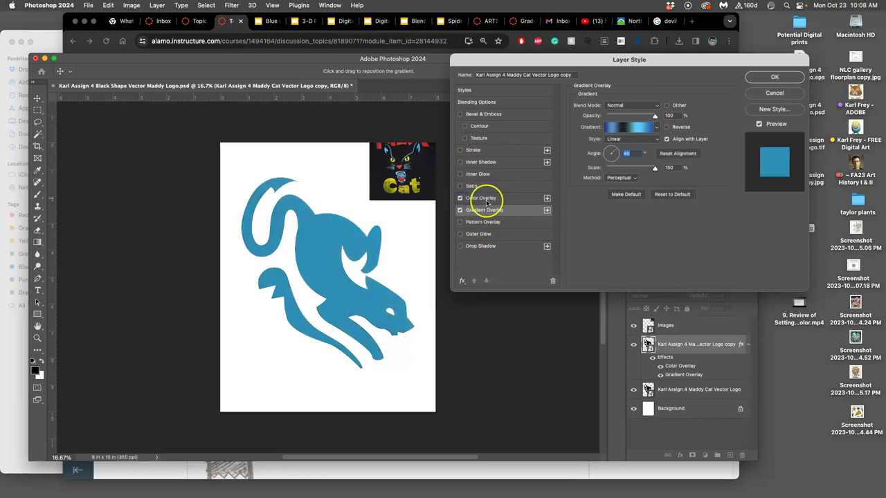
pyautogui.click(487, 199)
pyautogui.click(667, 107)
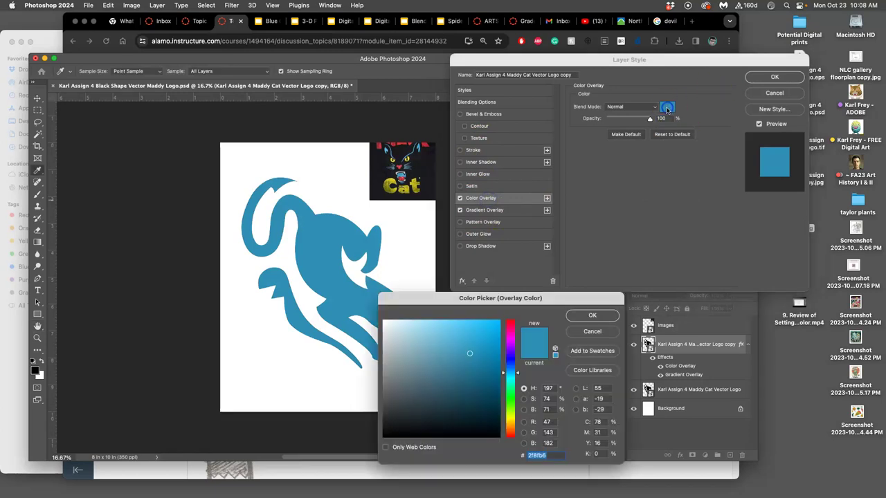
pyautogui.moveTo(407, 173); pyautogui.dragTo(394, 179)
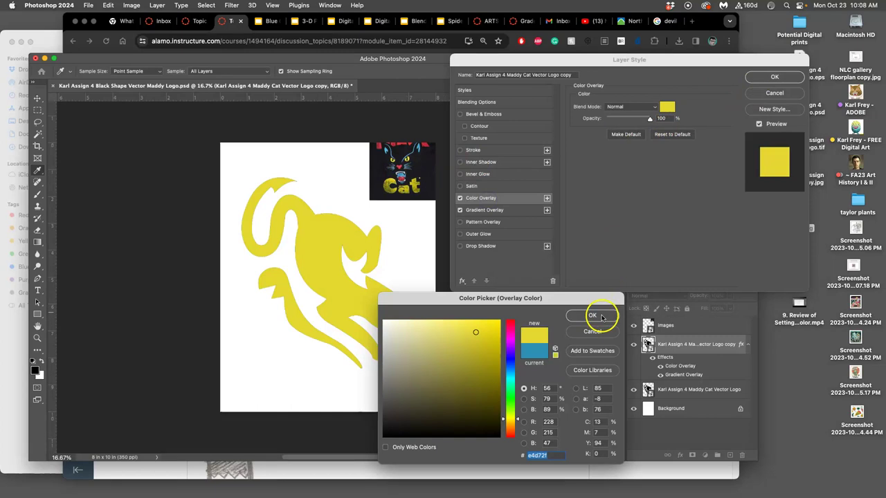
pyautogui.click(594, 316)
pyautogui.moveTo(647, 119)
pyautogui.mouseDown()
pyautogui.moveTo(604, 120)
pyautogui.moveTo(643, 118)
pyautogui.mouseUp()
# - Change the overlay colour to dark navy 243647
pyautogui.click(669, 108)
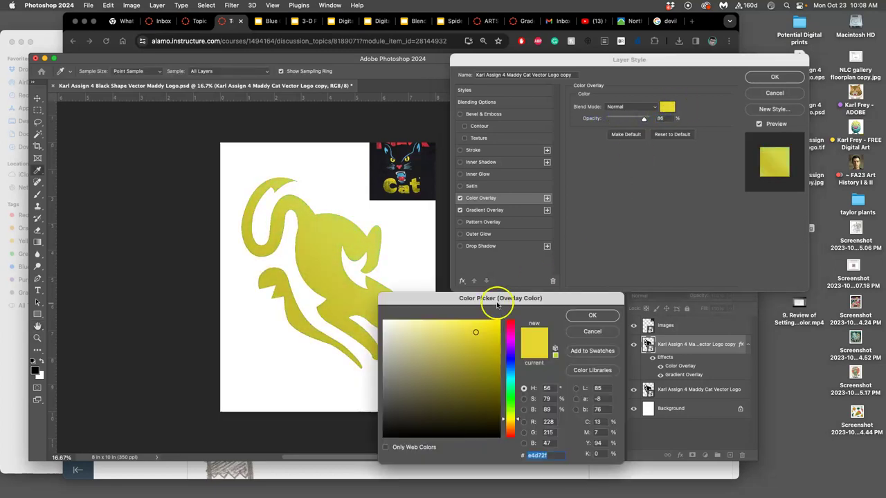
pyautogui.click(504, 363)
pyautogui.click(474, 374)
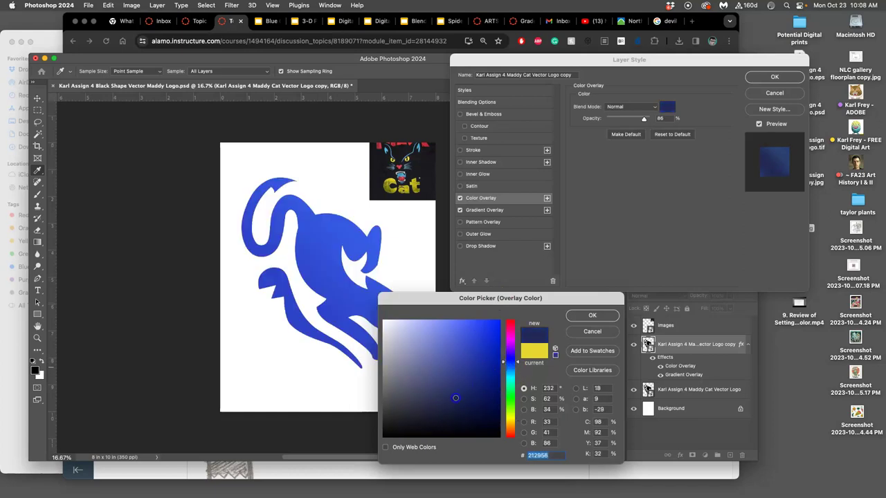
pyautogui.moveTo(404, 174); pyautogui.dragTo(402, 141)
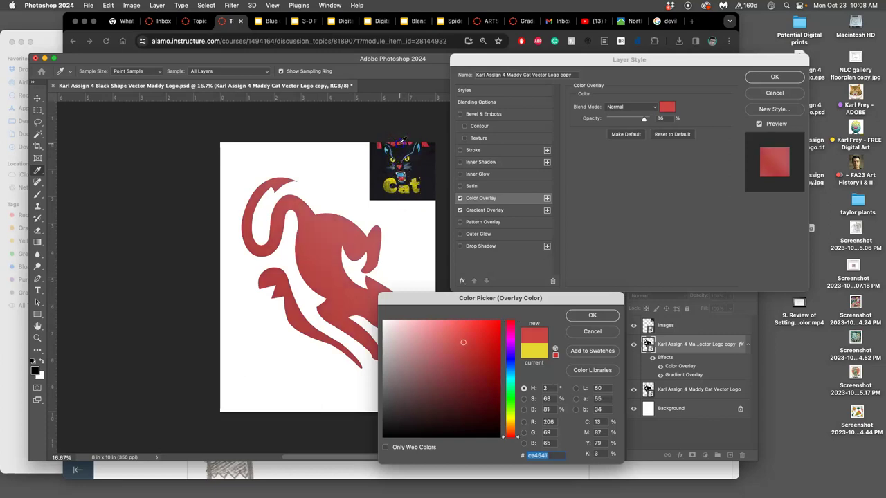
pyautogui.moveTo(475, 290); pyautogui.dragTo(402, 174)
pyautogui.click(438, 402)
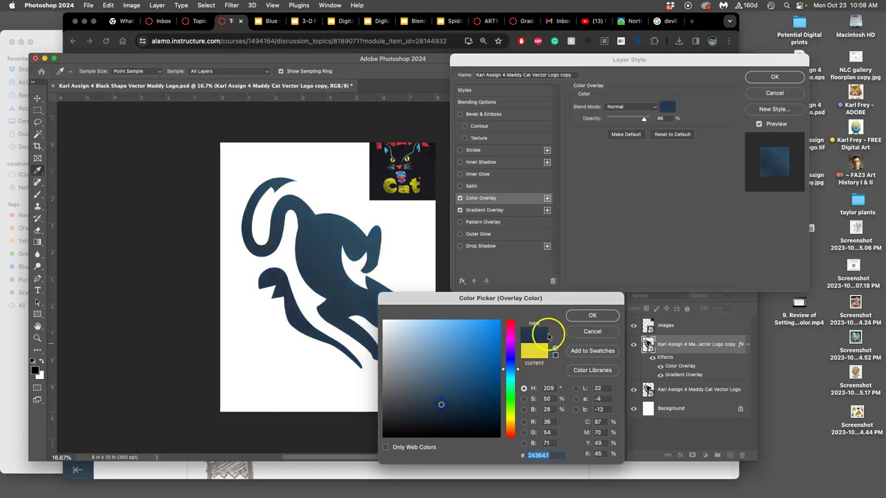
pyautogui.click(592, 315)
# - Set the navy overlay to 33% opacity in Overlay blend mode
pyautogui.moveTo(643, 119); pyautogui.dragTo(621, 122)
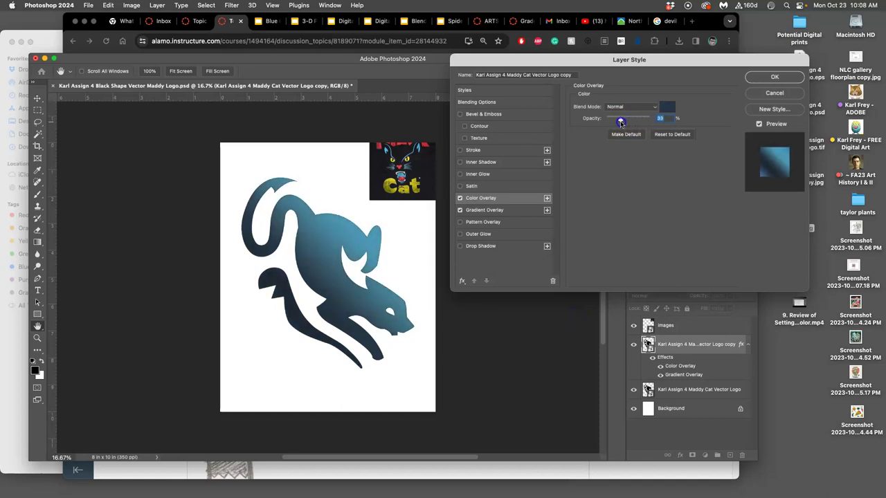
pyautogui.click(631, 108)
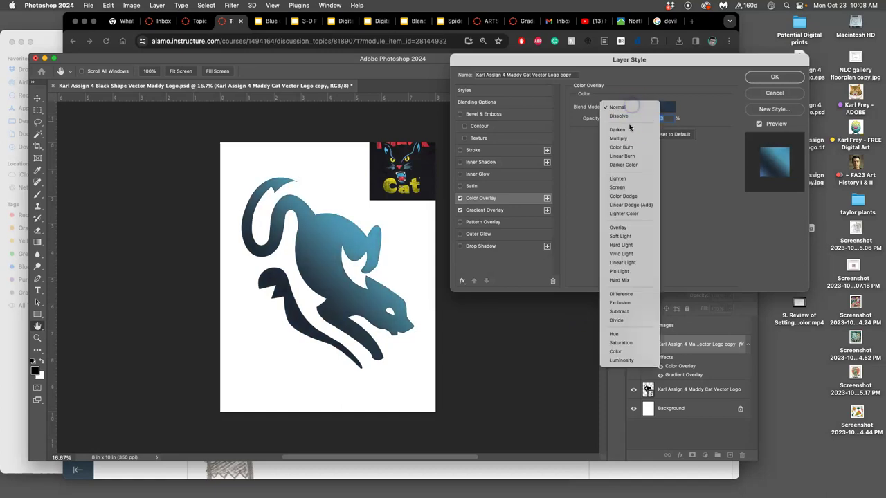
pyautogui.click(624, 236)
pyautogui.click(634, 106)
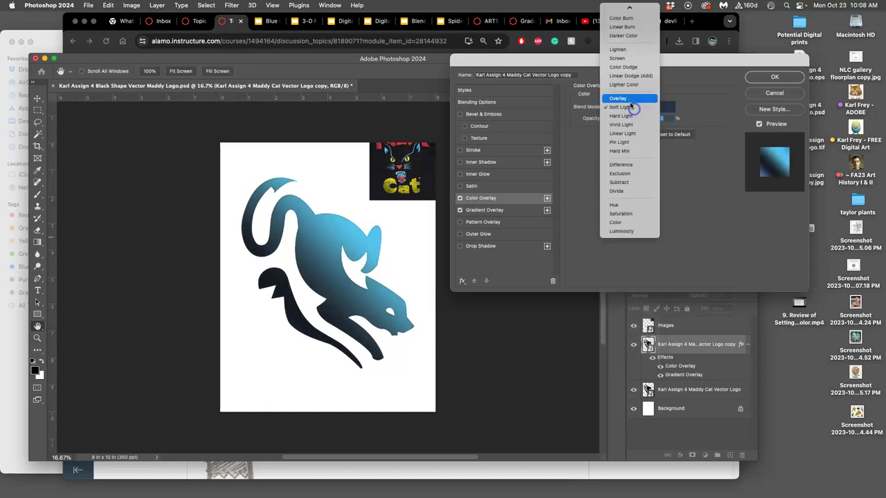
pyautogui.click(630, 102)
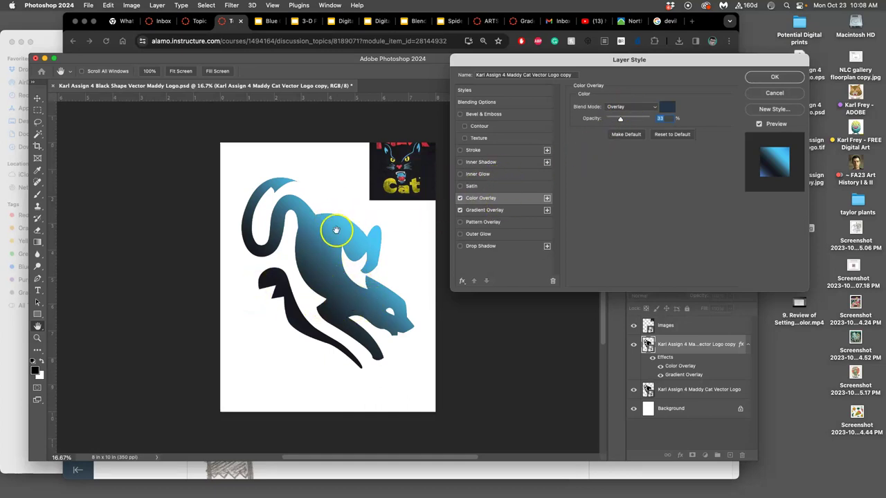
# - Apply the layer style, then lasso the dark tail piece and copy it to Layer 1
pyautogui.click(770, 78)
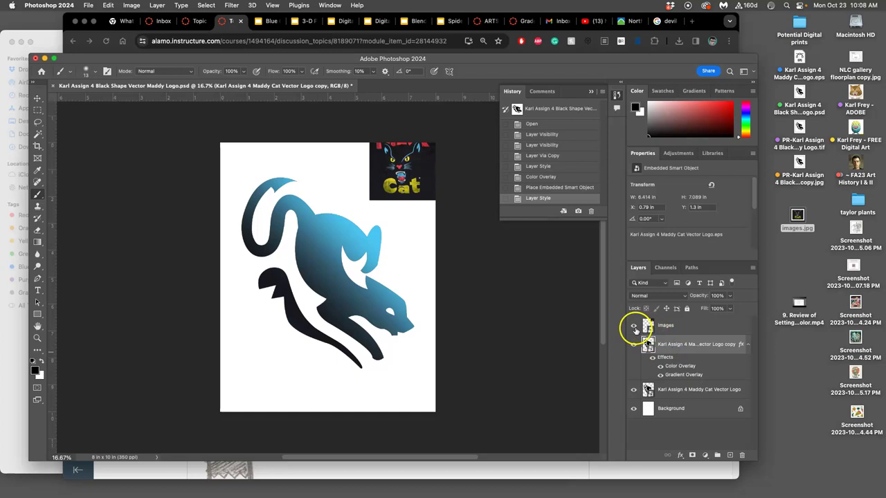
pyautogui.click(634, 326)
pyautogui.click(634, 328)
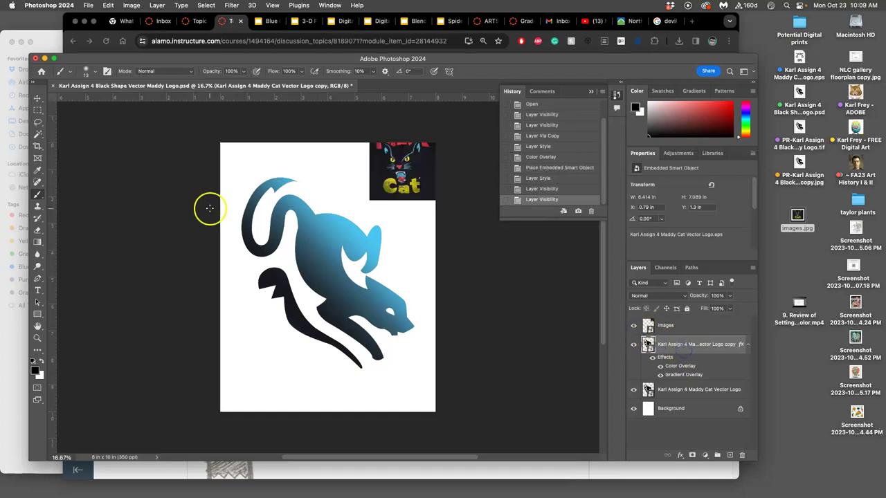
pyautogui.click(38, 122)
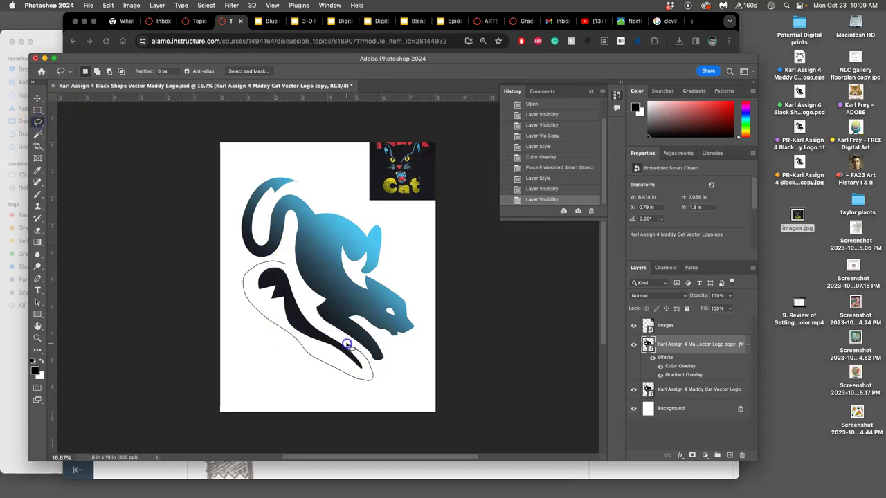
pyautogui.moveTo(319, 325); pyautogui.dragTo(281, 261)
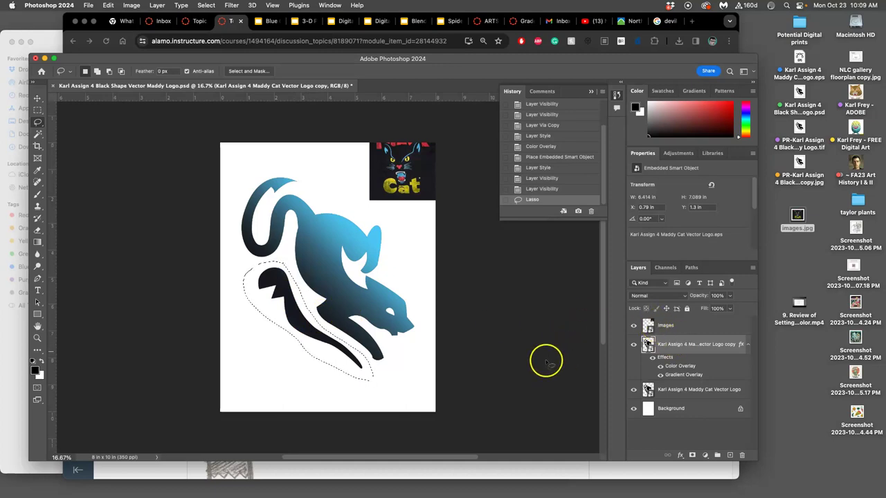
pyautogui.press('super+j')
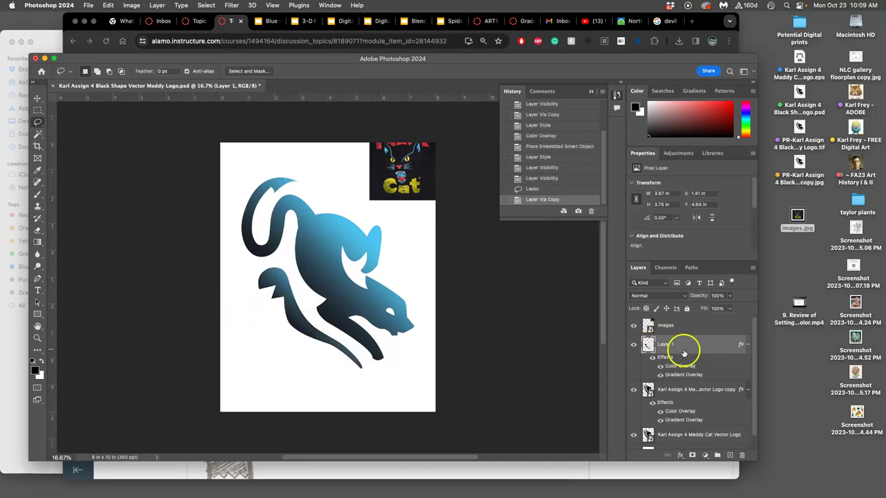
# - Give Layer 1 a red Color Overlay sampled from the cat photo, Overlay mode, 97% opacity
pyautogui.doubleClick(682, 367)
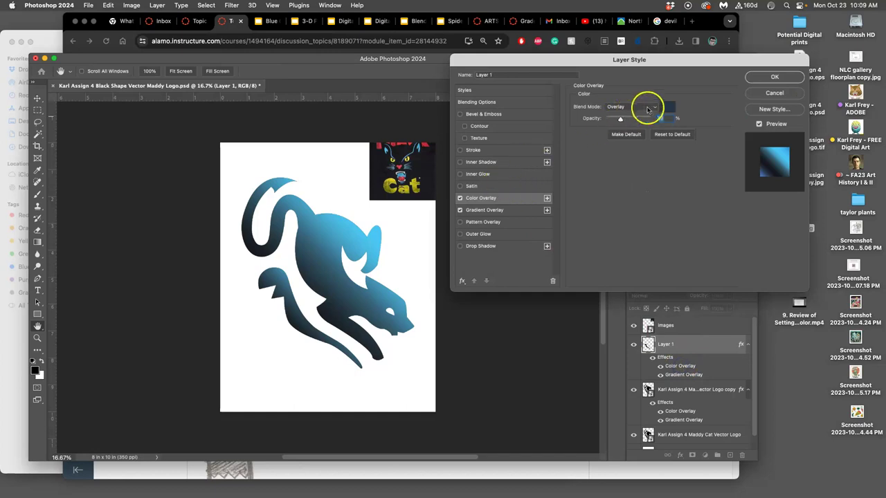
pyautogui.click(667, 110)
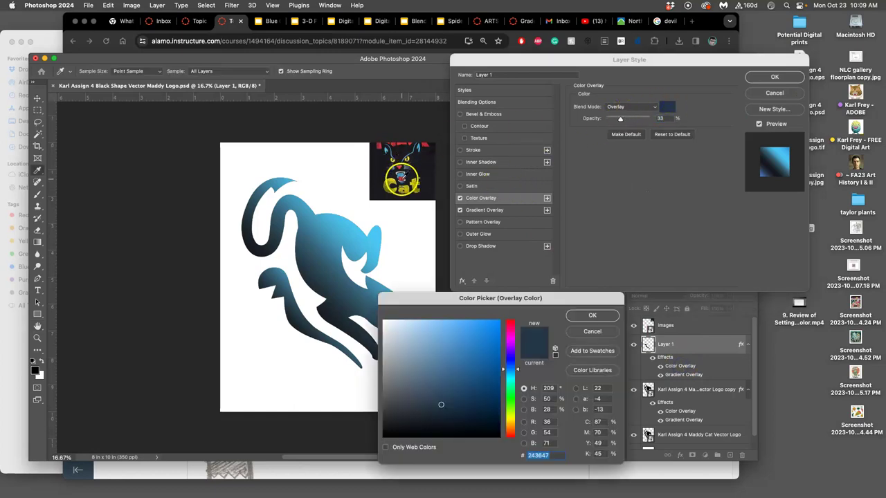
pyautogui.click(403, 174)
pyautogui.click(591, 316)
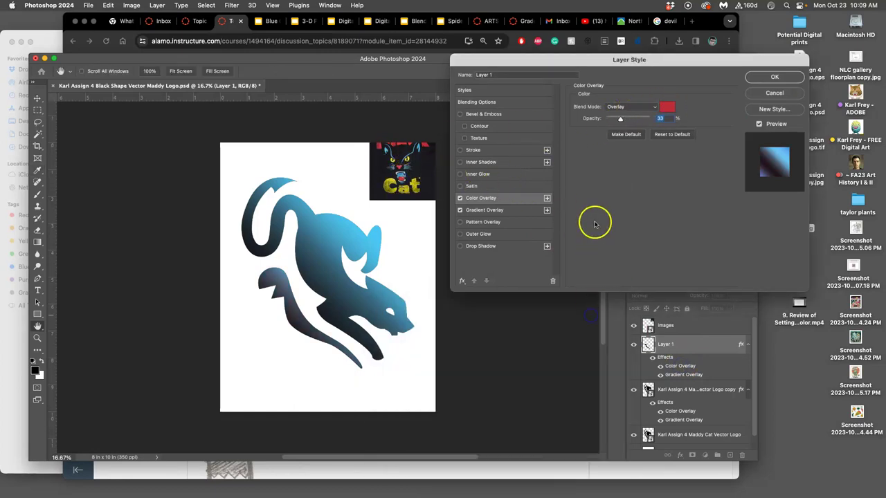
pyautogui.moveTo(620, 118); pyautogui.dragTo(650, 119)
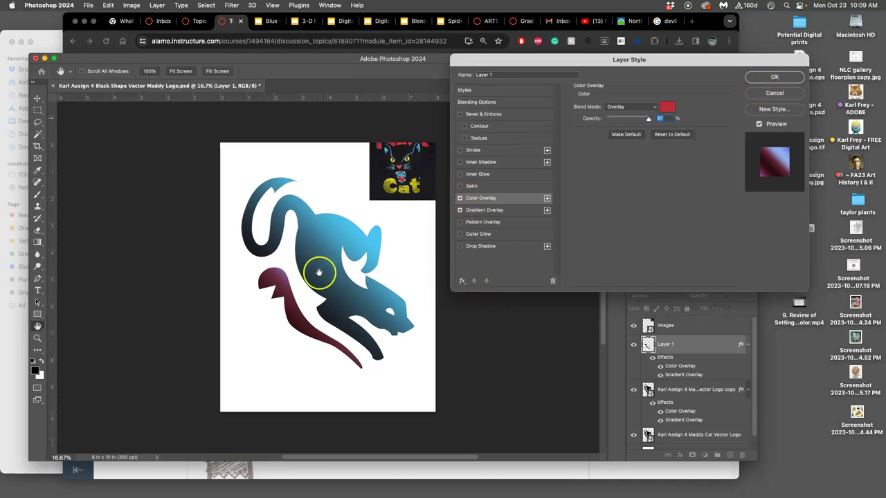
pyautogui.click(772, 75)
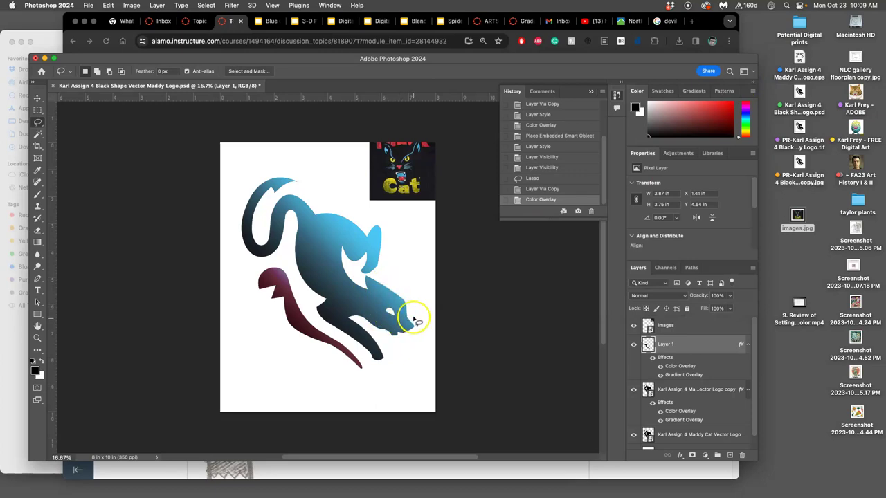
# - Add a new empty Layer 2 directly above the Background layer
pyautogui.scroll(-1, 709, 371)
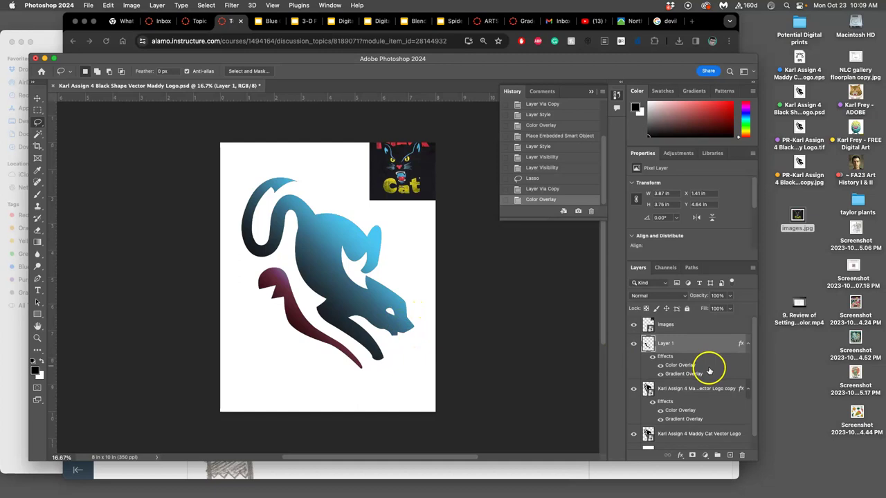
pyautogui.scroll(-2, 709, 372)
pyautogui.click(690, 439)
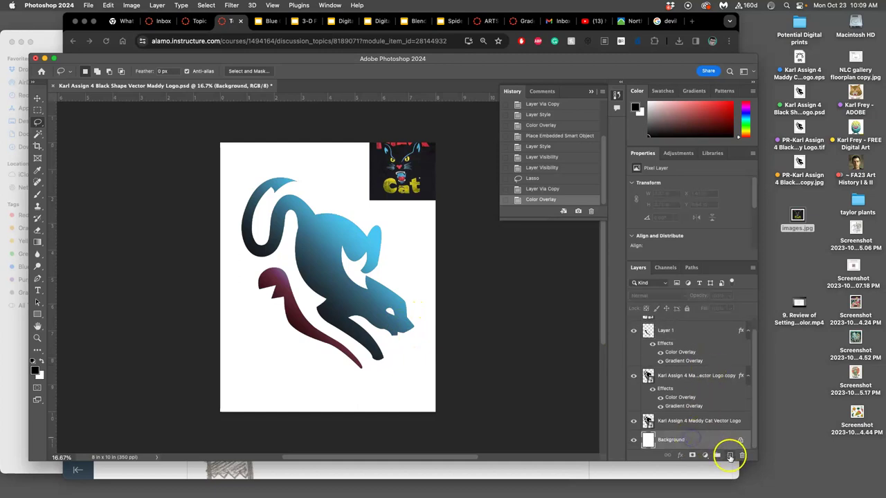
pyautogui.click(730, 456)
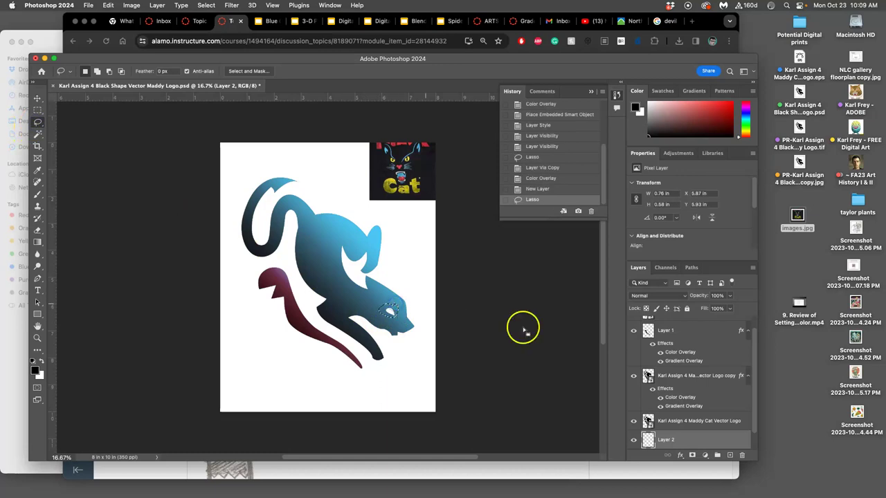
# - Give Layer 2 a gold (ddc139) Color Overlay sampled from the Cat text, Normal mode
pyautogui.doubleClick(742, 444)
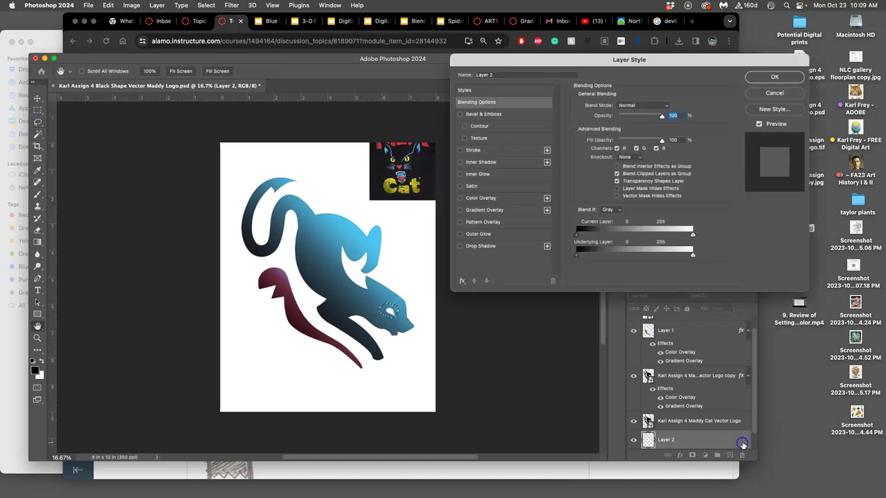
pyautogui.click(460, 198)
pyautogui.click(497, 200)
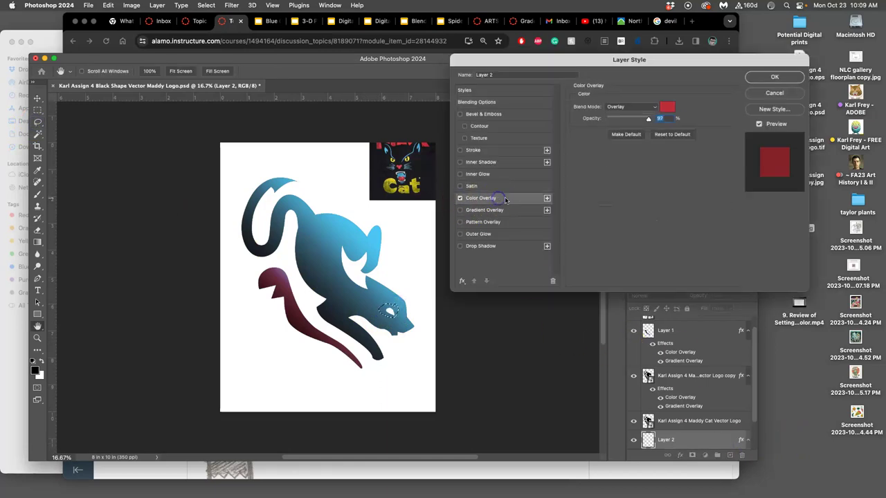
pyautogui.click(666, 109)
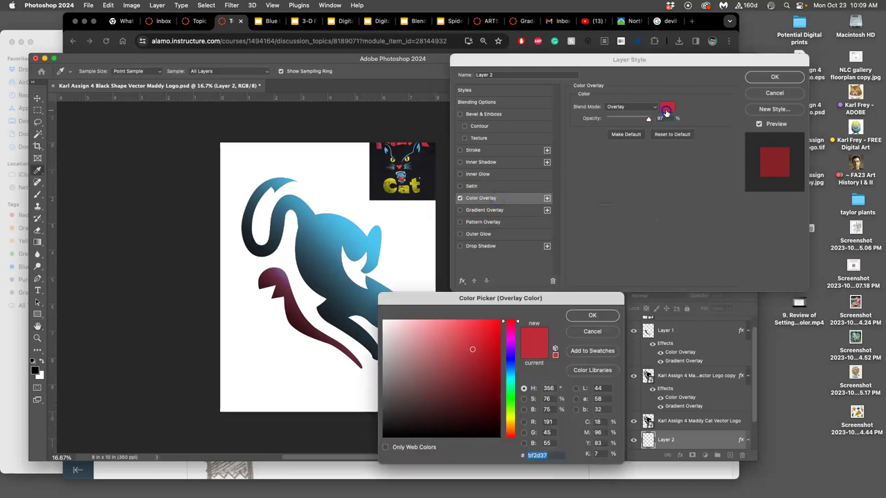
pyautogui.click(510, 418)
pyautogui.click(394, 178)
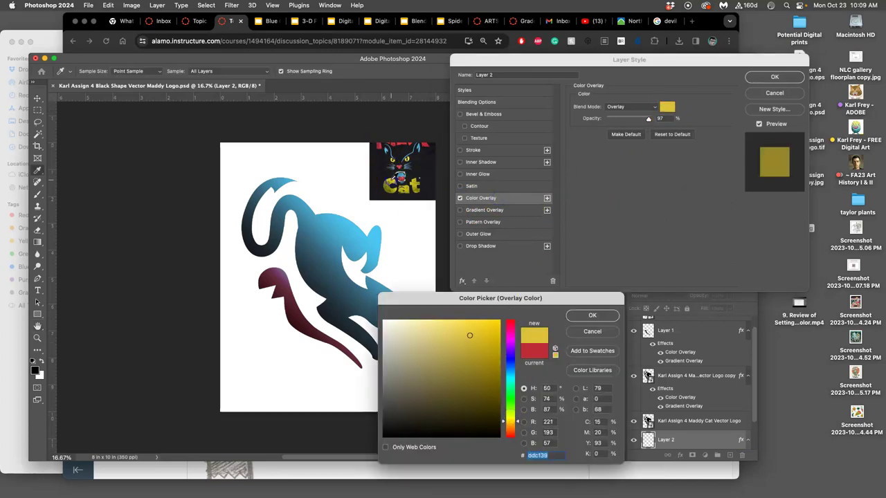
pyautogui.click(592, 316)
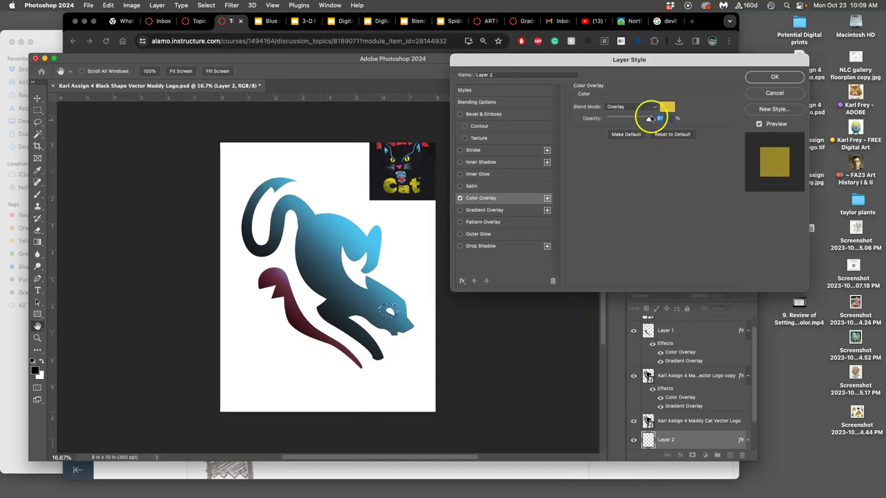
pyautogui.click(638, 105)
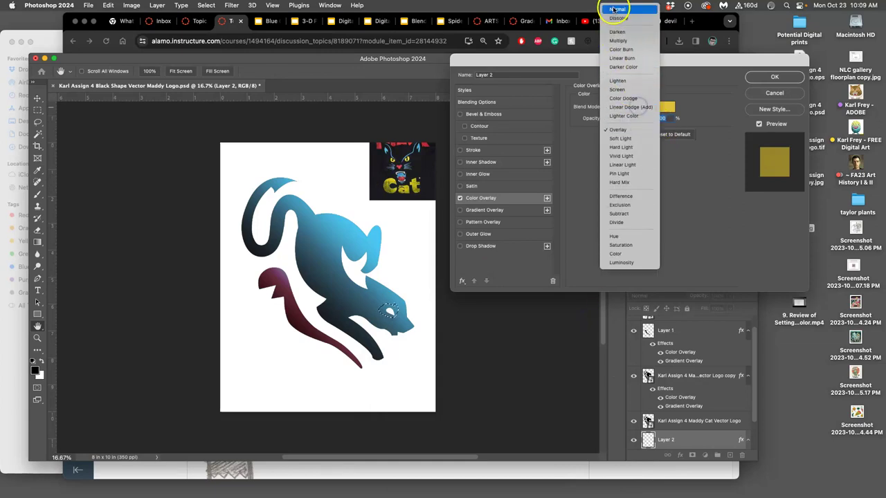
pyautogui.click(613, 9)
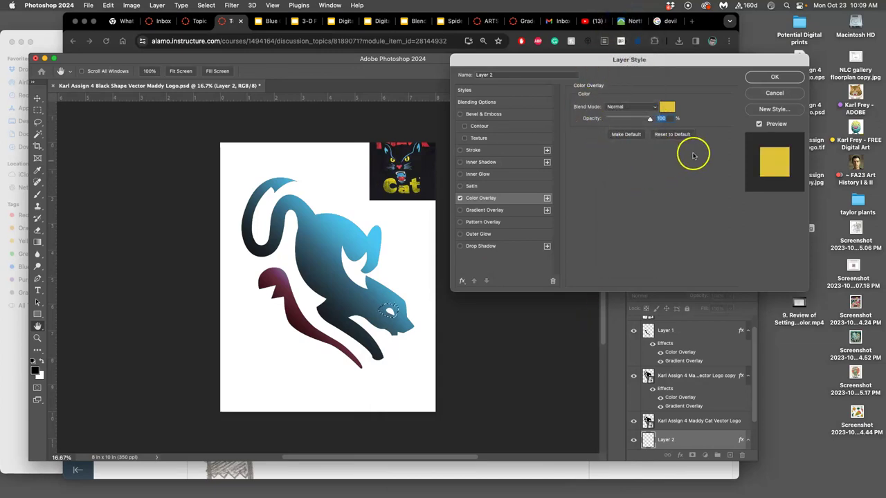
# - Apply the gold overlay to Layer 2 and move it to the top of the stack
pyautogui.click(771, 77)
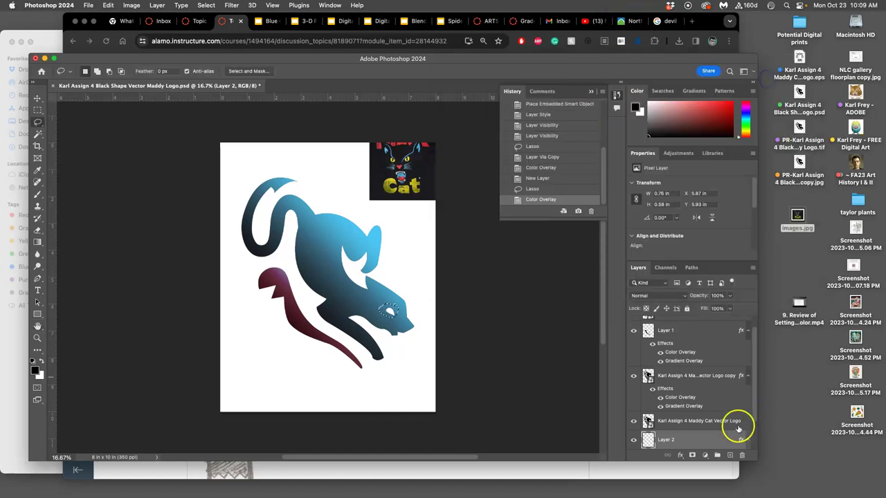
pyautogui.press('super+bracketright')
pyautogui.press('super+bracketright')
pyautogui.press('super+bracketright')
pyautogui.press('super+bracketright')
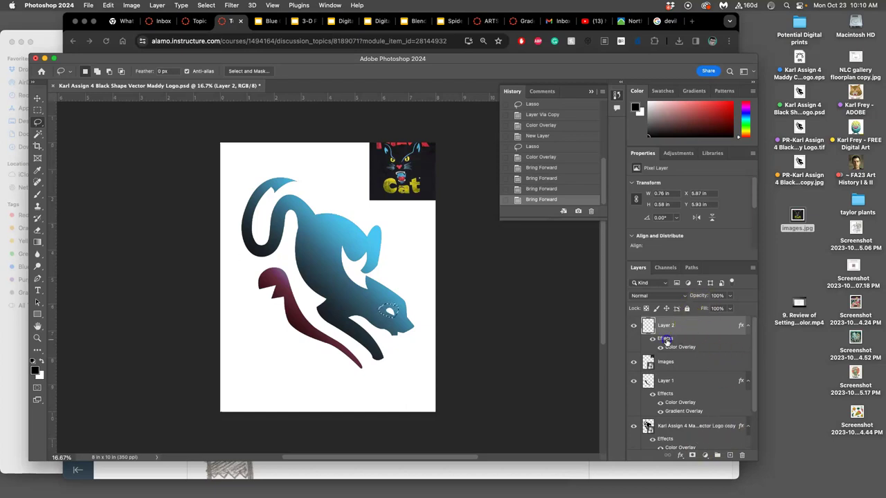
pyautogui.doubleClick(666, 340)
pyautogui.click(766, 77)
# - Fill the eye selection gold on Layer 2, restack it above the original logo, and deselect
pyautogui.click(109, 5)
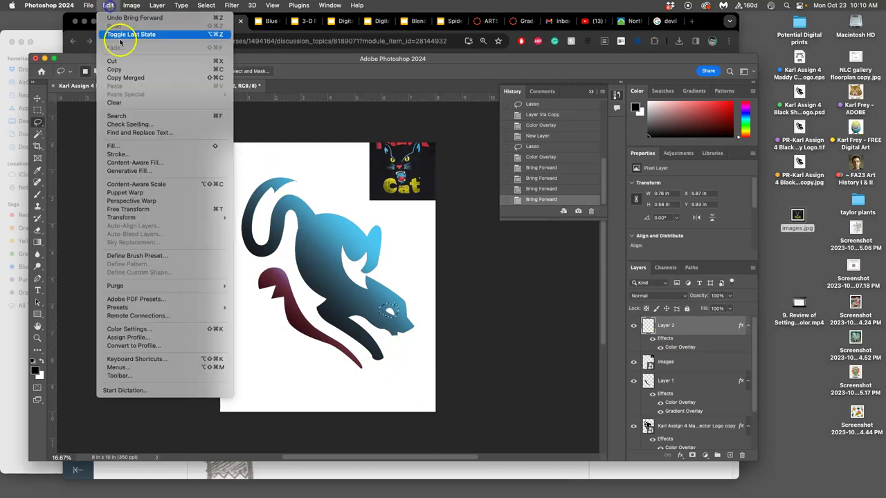
pyautogui.click(121, 145)
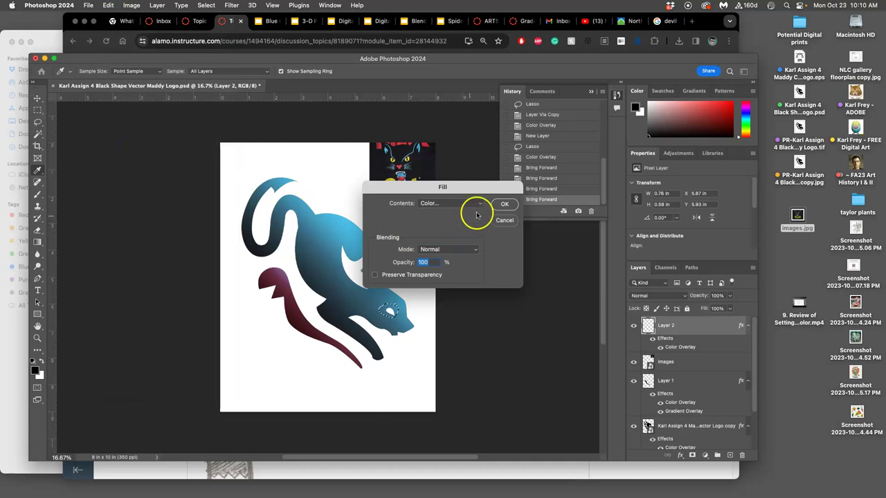
pyautogui.click(499, 205)
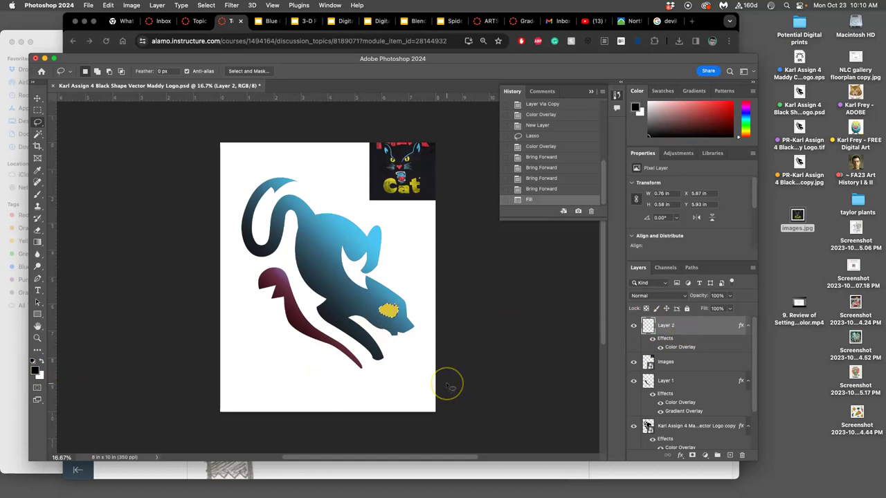
pyautogui.press('super+bracketleft')
pyautogui.press('super+bracketleft')
pyautogui.press('super+bracketleft')
pyautogui.press('super+bracketleft')
pyautogui.press('super+bracketright')
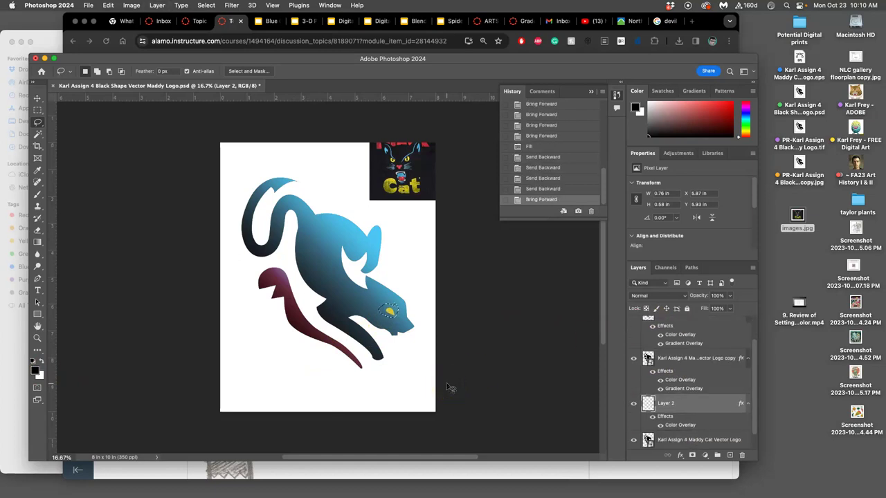
pyautogui.press('super+bracketleft')
pyautogui.press('super+bracketright')
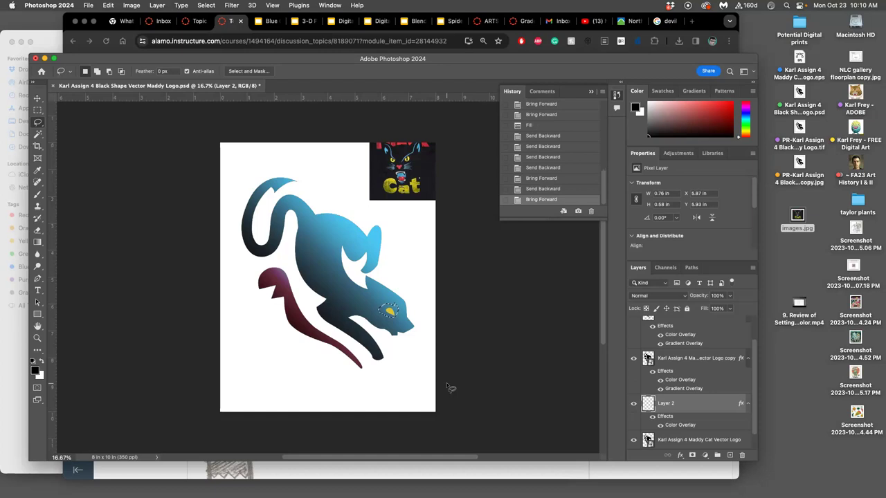
pyautogui.press('super+d')
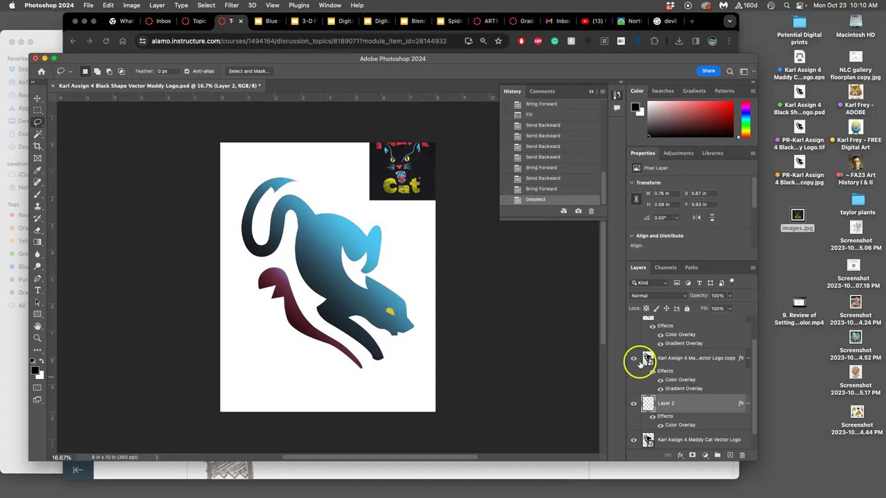
# - Toggle visibility of the blue logo copy and original cat logo layers to compare
pyautogui.click(633, 359)
pyautogui.click(634, 359)
pyautogui.click(633, 358)
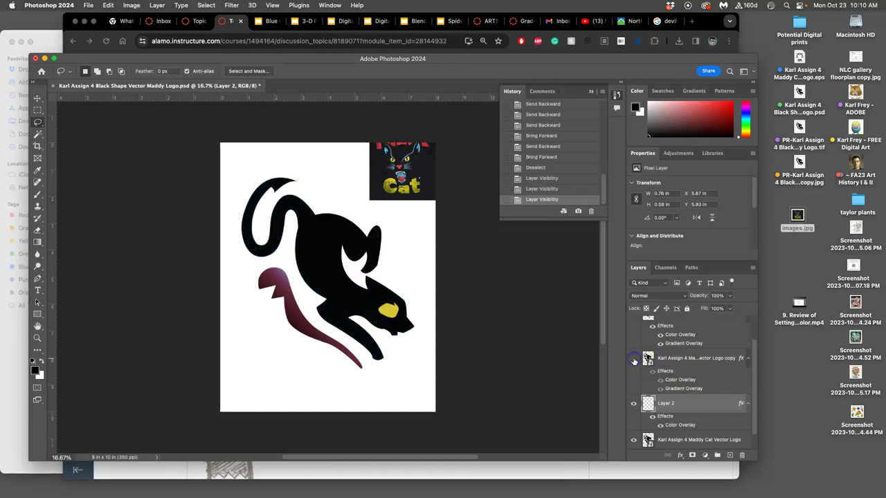
pyautogui.click(633, 359)
pyautogui.scroll(-1, 654, 382)
pyautogui.scroll(-1, 651, 380)
pyautogui.click(634, 420)
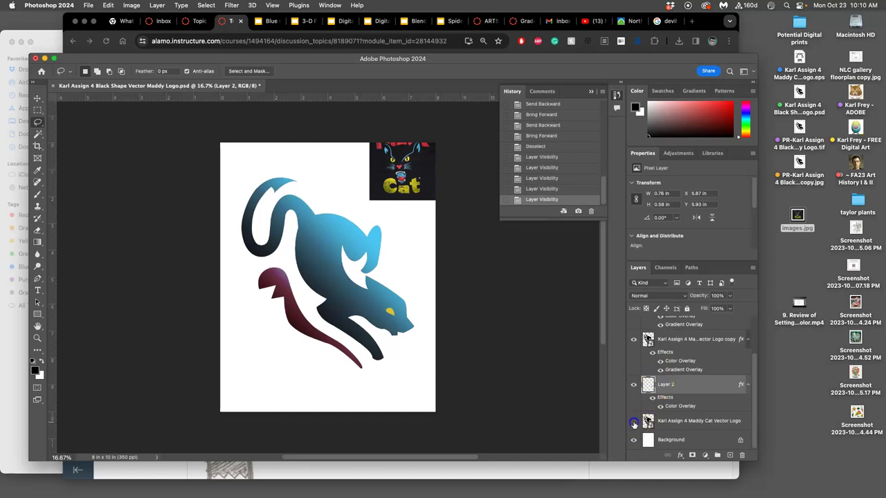
pyautogui.scroll(-1, 504, 272)
# - Add a new empty Layer 3 directly above the Background layer
pyautogui.hscroll(1, 500, 273)
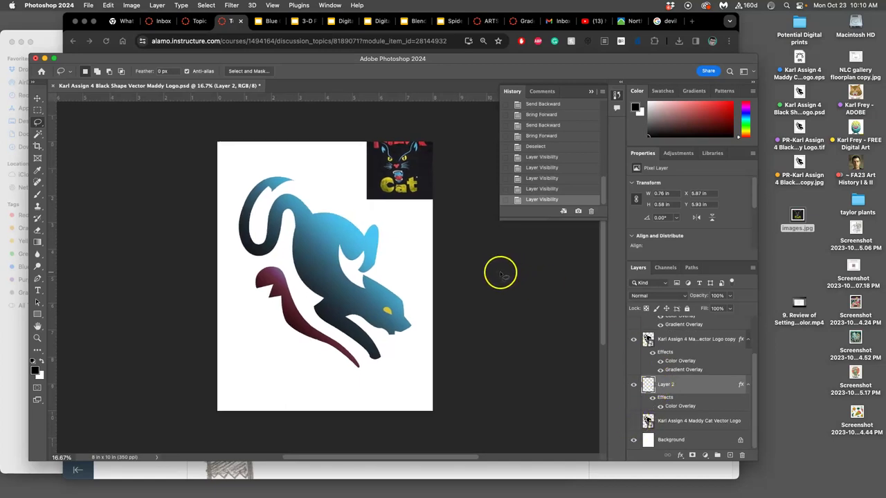
pyautogui.scroll(3, 707, 338)
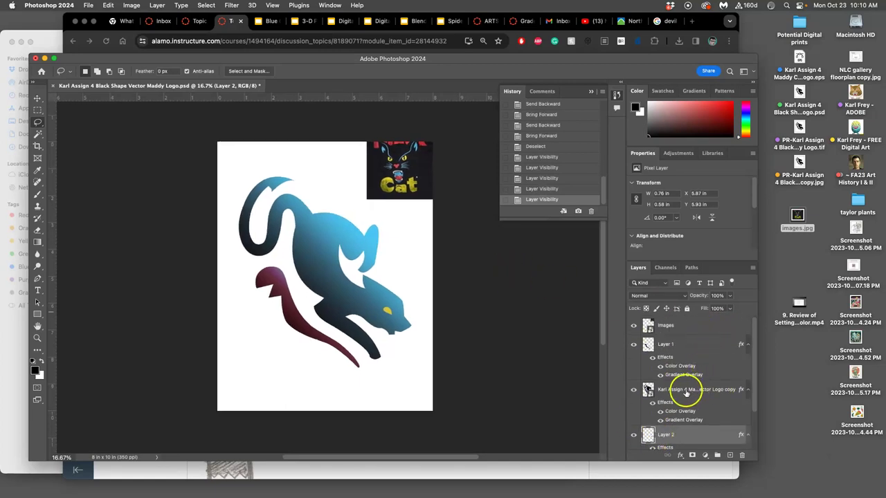
pyautogui.click(683, 391)
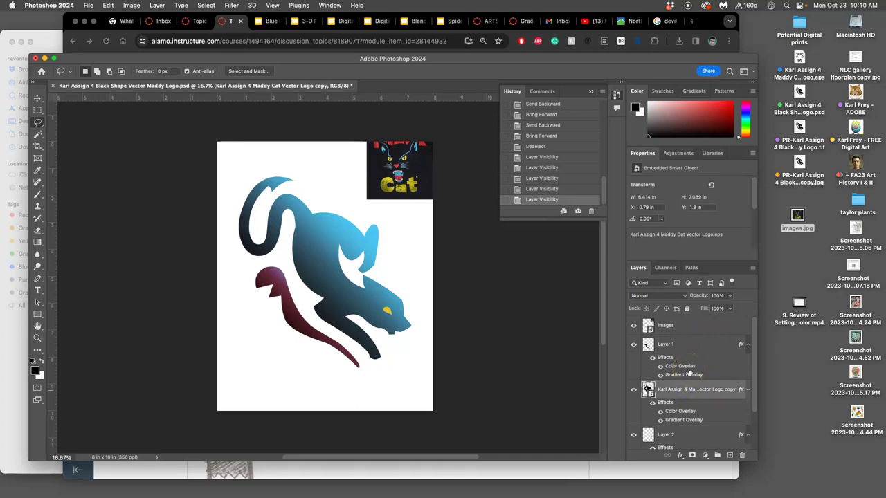
pyautogui.scroll(-3, 686, 377)
pyautogui.click(681, 441)
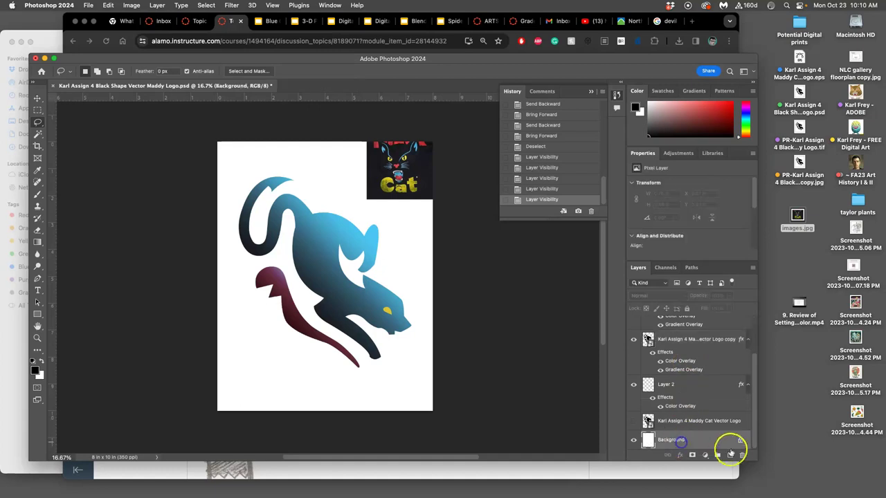
pyautogui.click(730, 454)
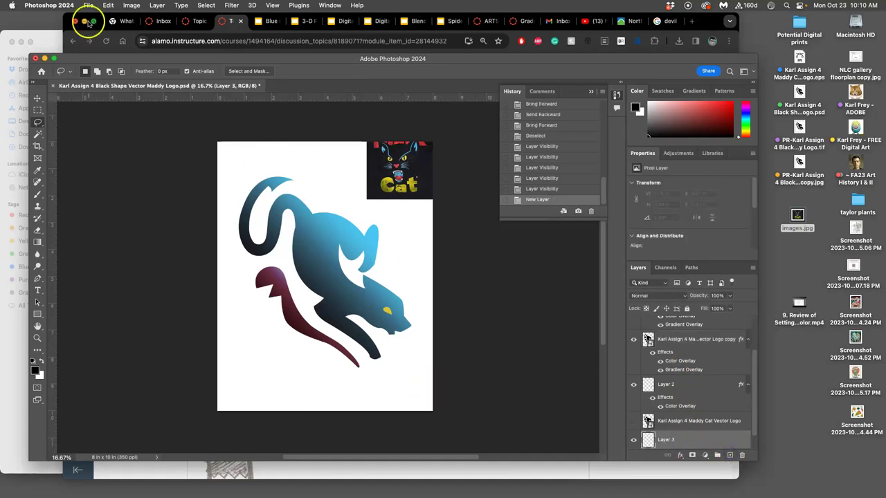
# - Fill Layer 3 with solid black using Edit > Fill
pyautogui.click(108, 4)
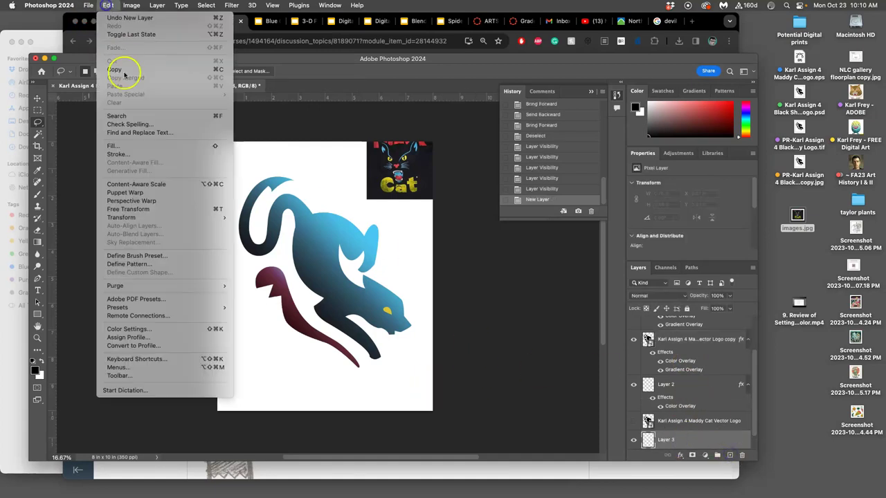
pyautogui.click(129, 146)
pyautogui.click(446, 202)
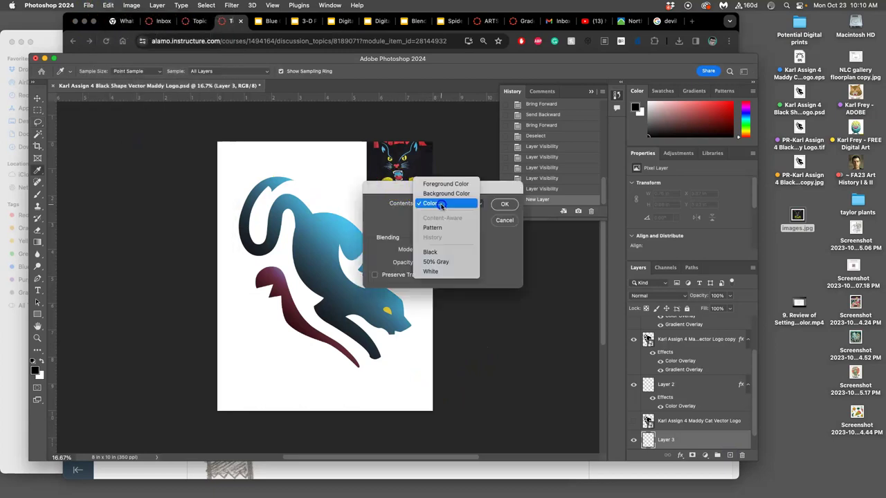
pyautogui.click(446, 251)
pyautogui.click(504, 205)
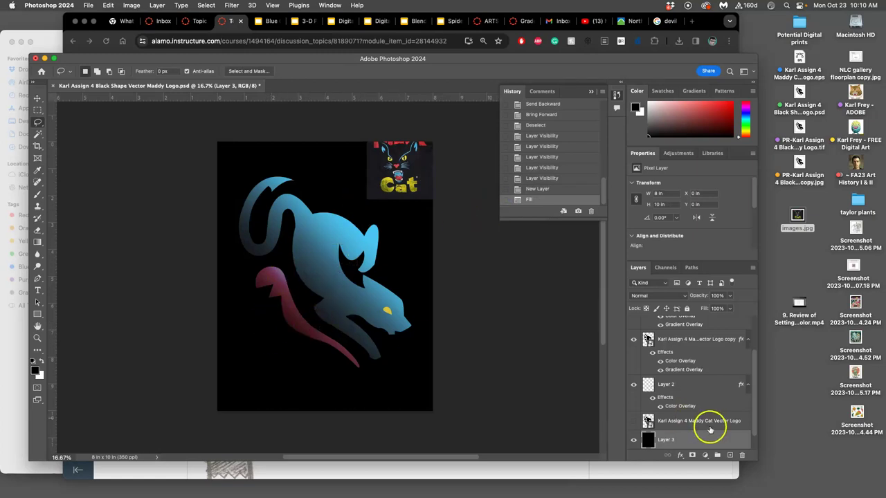
# - Duplicate Layer 3 and fill the copy with 50% Gray
pyautogui.press('super+j')
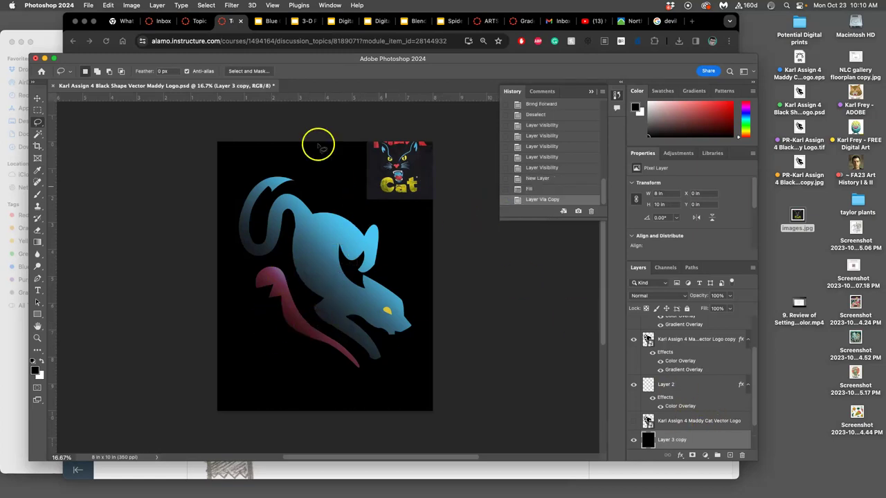
pyautogui.click(108, 5)
pyautogui.click(121, 142)
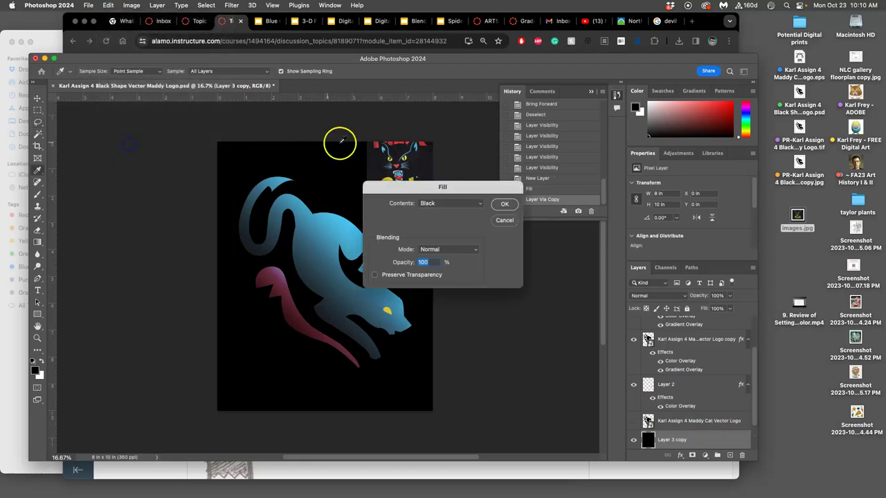
pyautogui.click(440, 209)
pyautogui.click(442, 214)
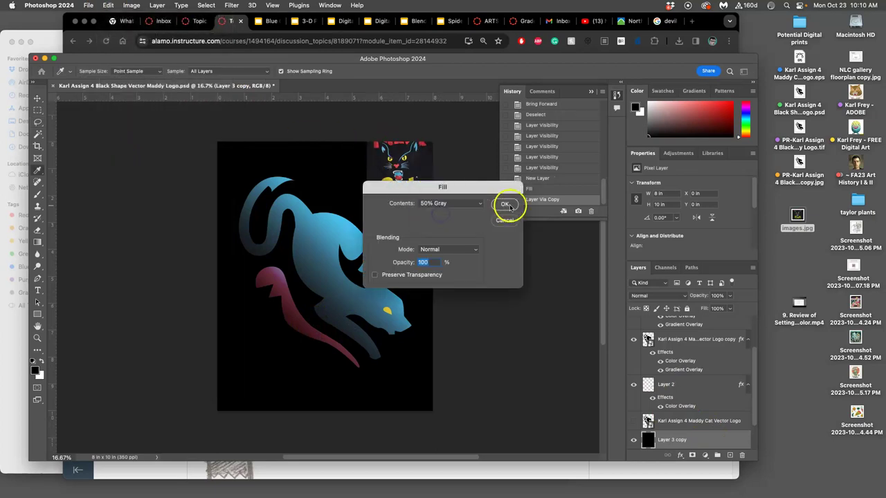
pyautogui.click(505, 204)
# - Compare backdrops by toggling layer visibility, leave Layer 3 copy hidden, and select Layer 1
pyautogui.scroll(-2, 736, 411)
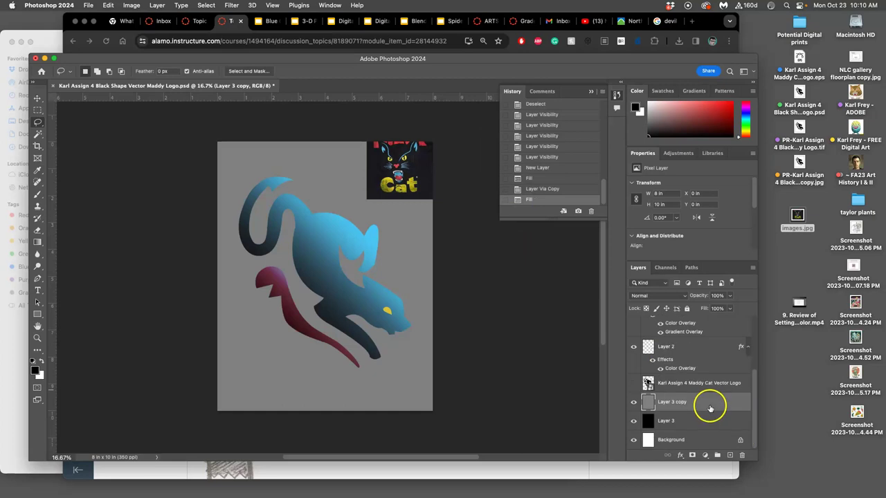
pyautogui.click(634, 405)
pyautogui.click(634, 421)
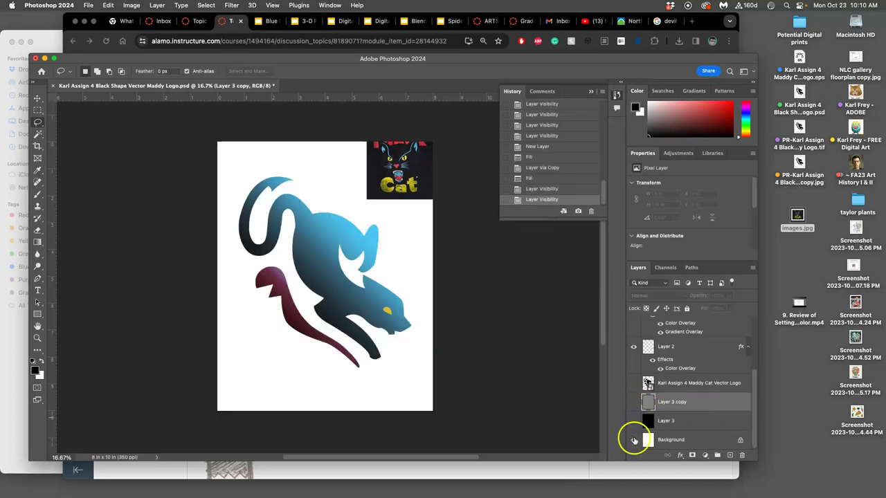
pyautogui.click(634, 420)
pyautogui.click(633, 404)
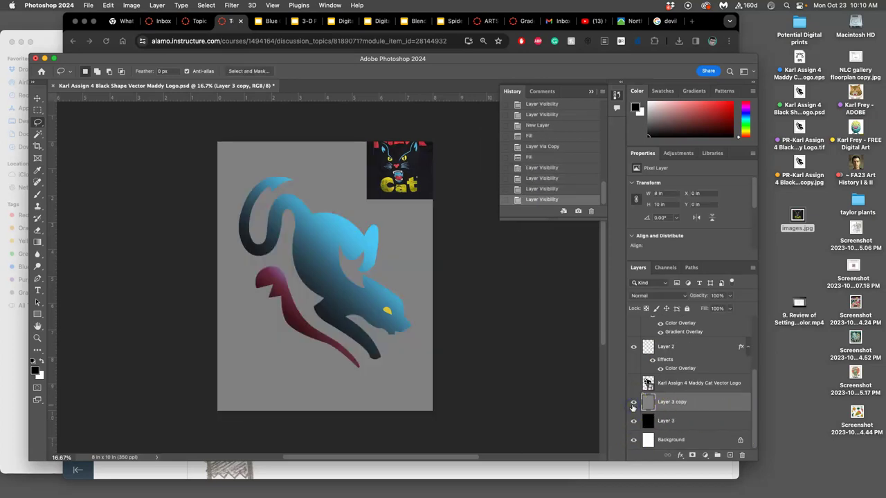
pyautogui.click(633, 406)
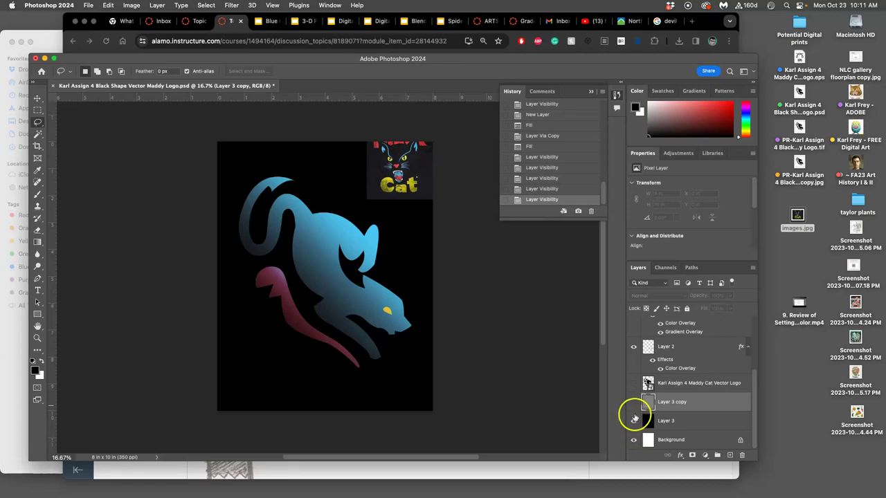
pyautogui.click(684, 409)
pyautogui.scroll(4, 686, 410)
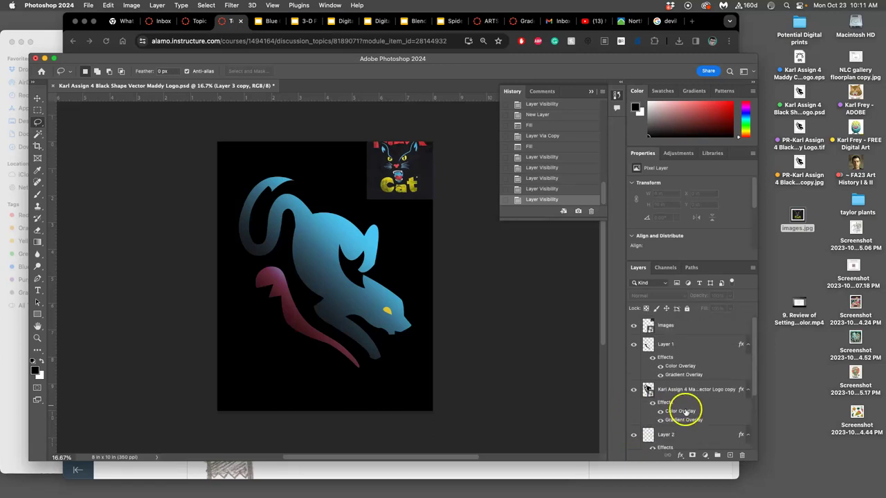
pyautogui.click(670, 381)
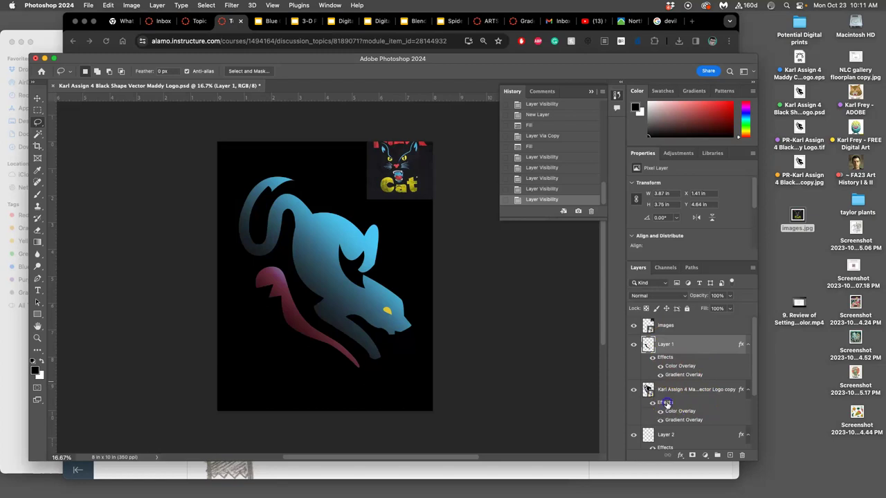
# - Add a white Stroke effect to the cat logo copy layer
pyautogui.doubleClick(665, 403)
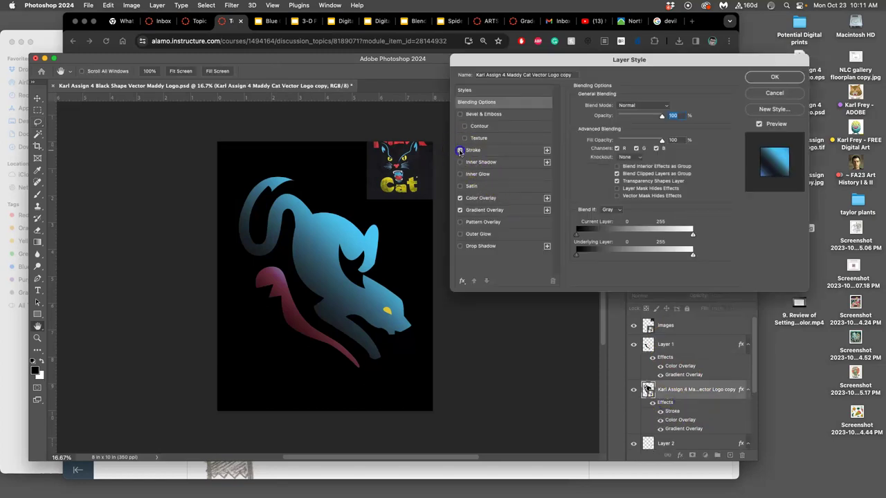
pyautogui.click(488, 152)
pyautogui.click(598, 174)
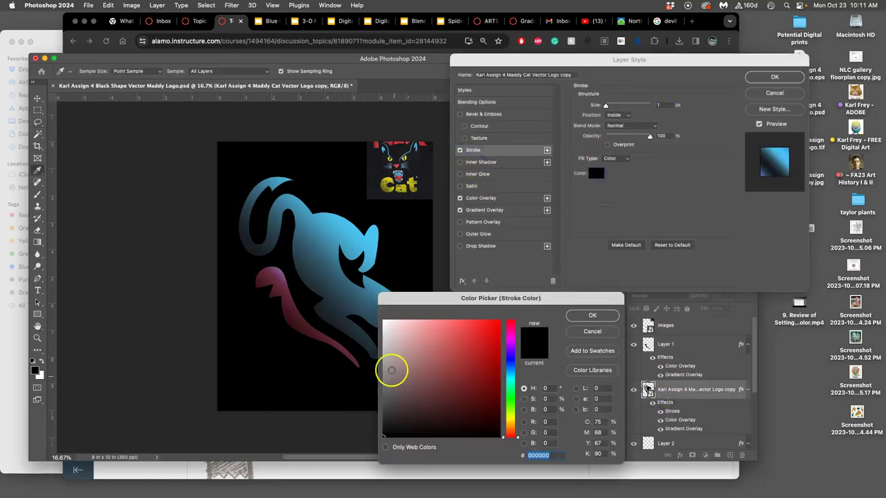
pyautogui.click(384, 322)
pyautogui.click(593, 315)
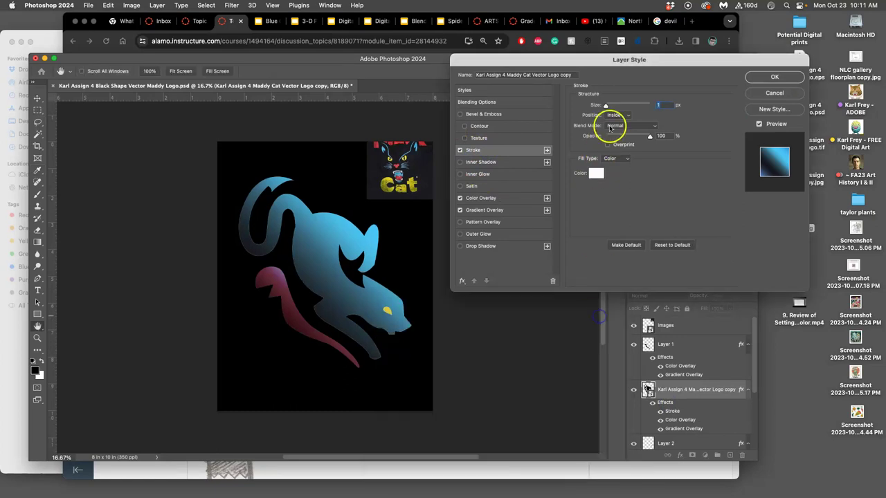
# - Settle the white stroke at 10 px with Inside position and apply it
pyautogui.click(616, 115)
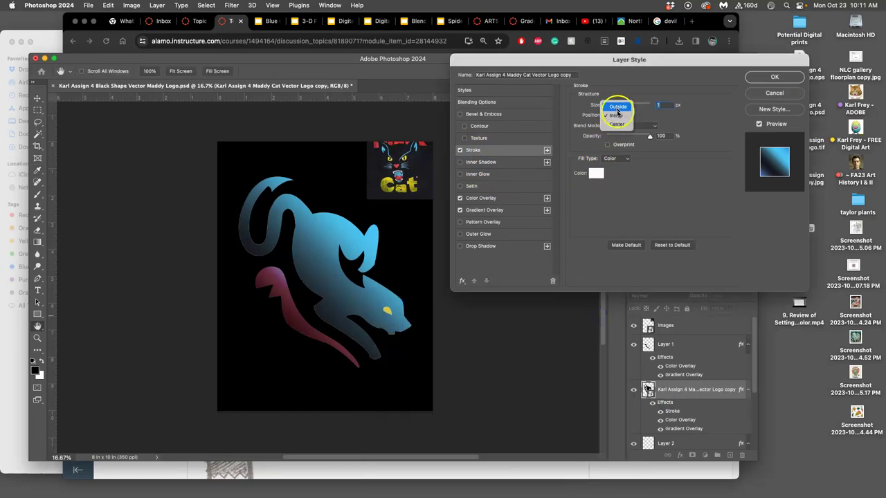
pyautogui.click(605, 107)
pyautogui.moveTo(607, 105); pyautogui.dragTo(611, 106)
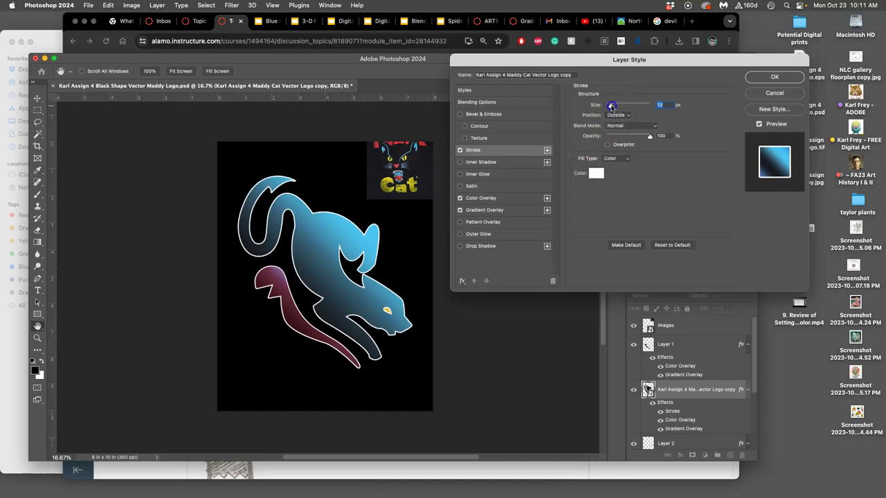
pyautogui.moveTo(611, 106); pyautogui.dragTo(610, 106)
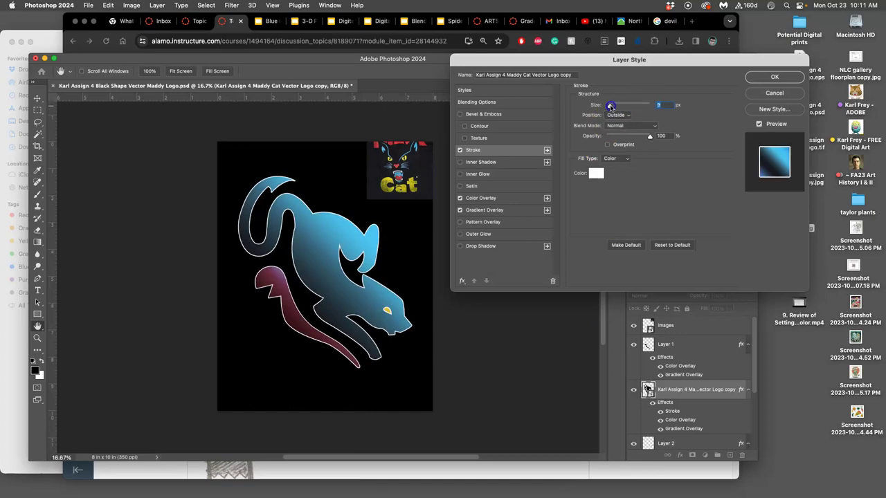
pyautogui.click(613, 115)
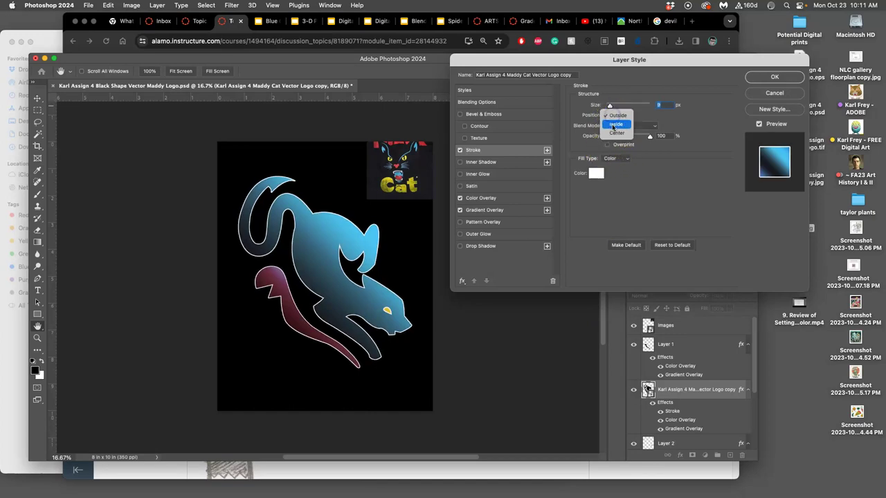
pyautogui.click(612, 124)
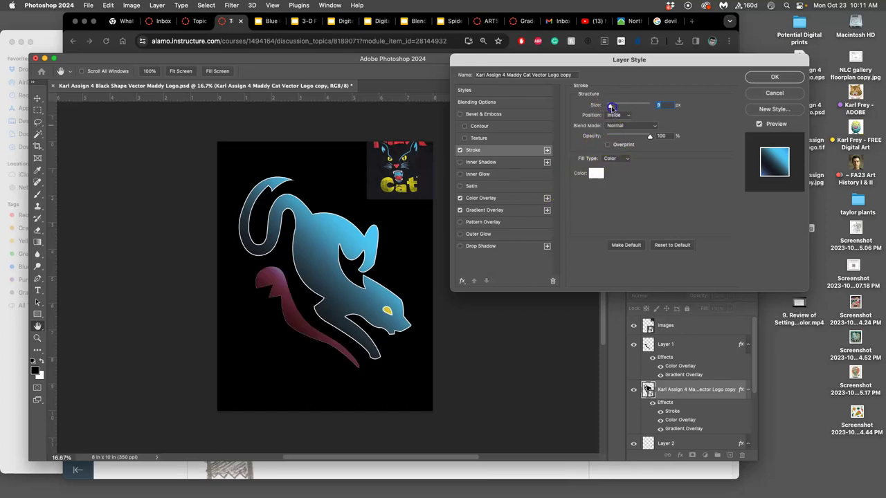
pyautogui.moveTo(609, 105); pyautogui.dragTo(611, 107)
pyautogui.click(522, 149)
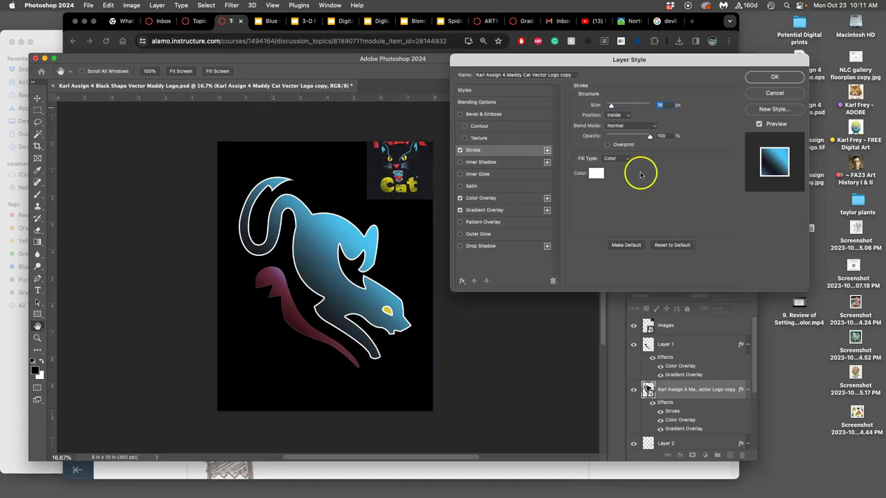
pyautogui.click(618, 115)
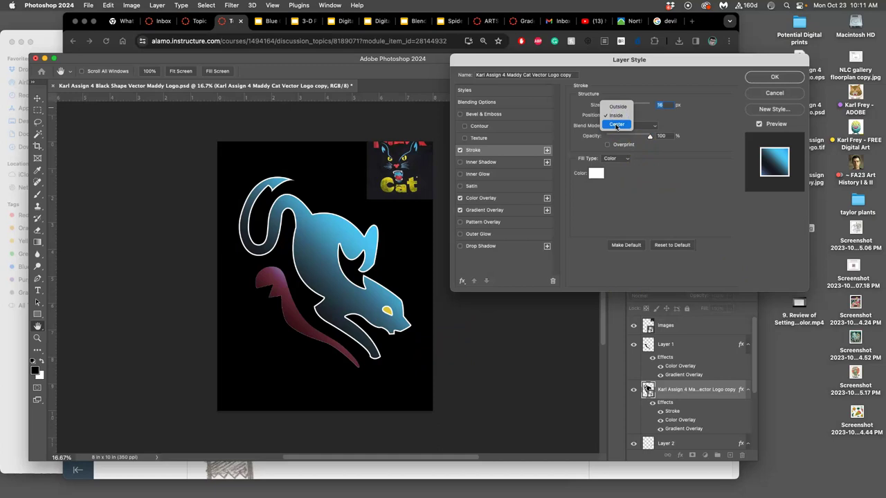
pyautogui.click(616, 124)
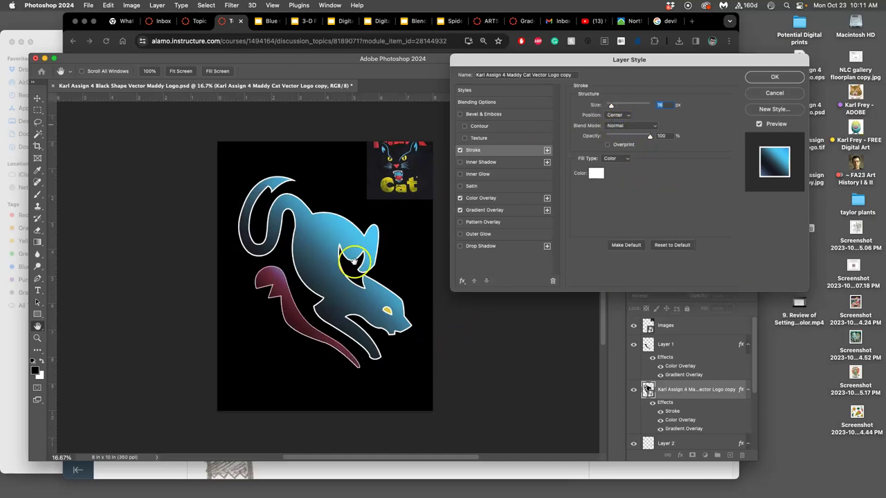
pyautogui.moveTo(611, 105); pyautogui.dragTo(609, 106)
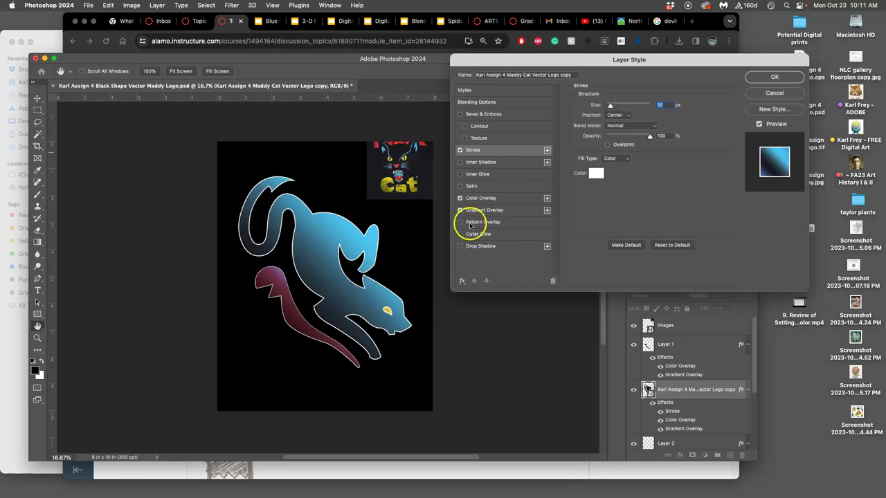
pyautogui.click(614, 116)
pyautogui.click(616, 108)
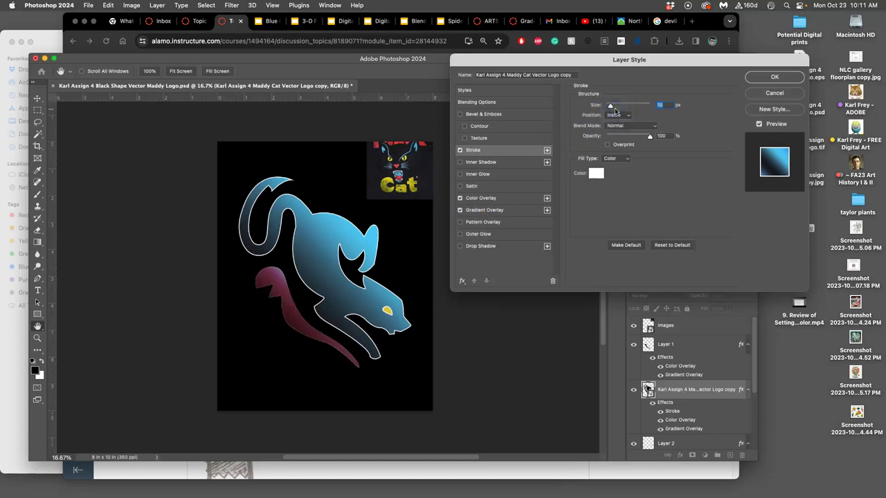
pyautogui.click(776, 78)
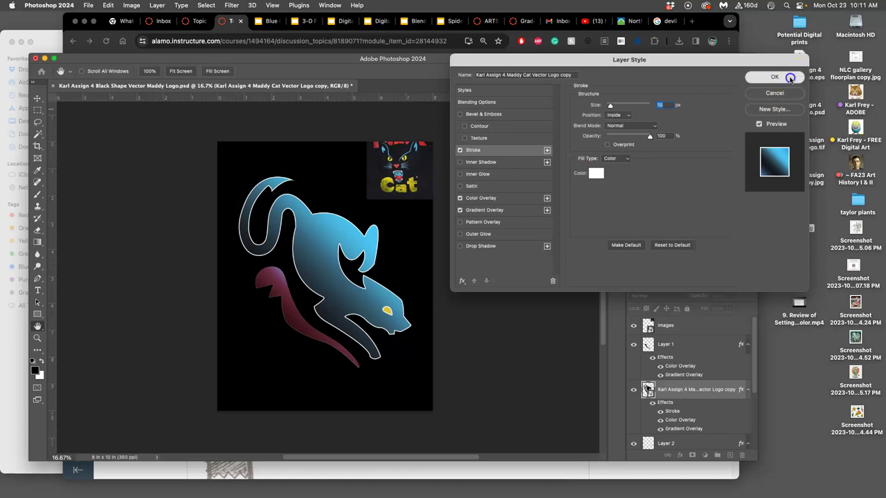
# - Give Layer 1's red shape a white Inside stroke of about 6 px
pyautogui.click(666, 357)
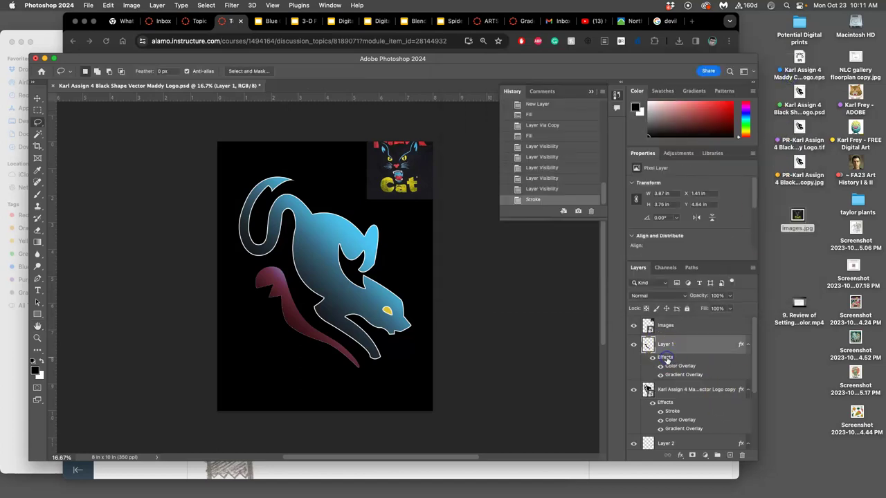
pyautogui.doubleClick(665, 358)
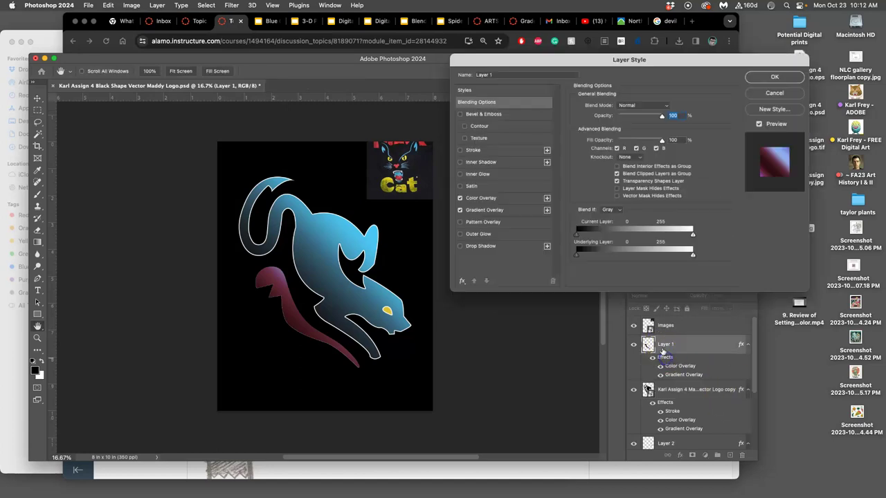
pyautogui.click(460, 150)
pyautogui.click(477, 152)
pyautogui.click(598, 175)
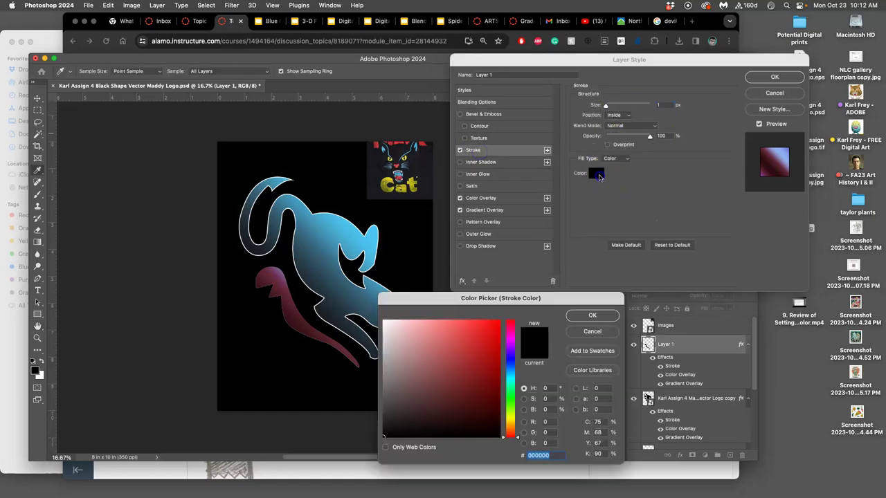
pyautogui.click(385, 322)
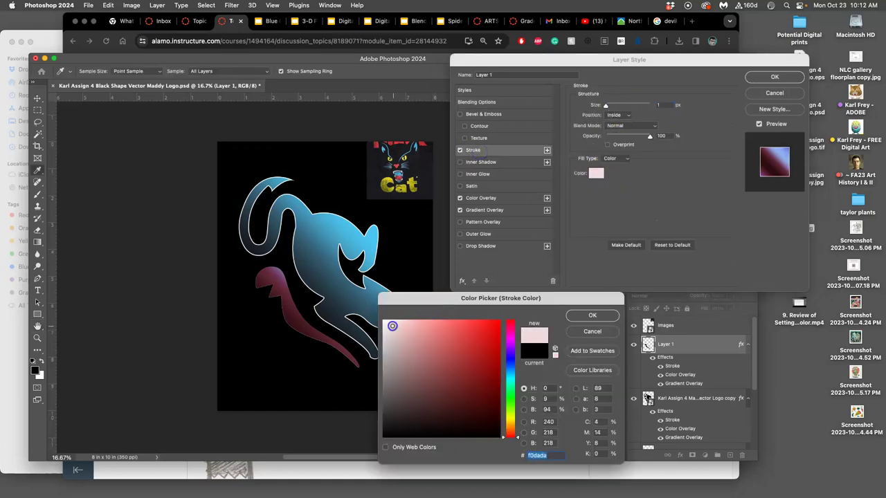
pyautogui.click(593, 315)
pyautogui.click(629, 117)
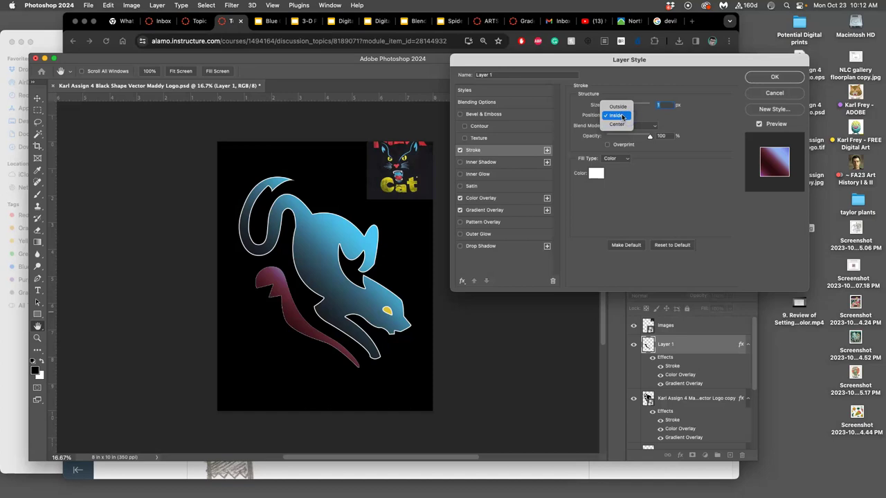
pyautogui.click(621, 117)
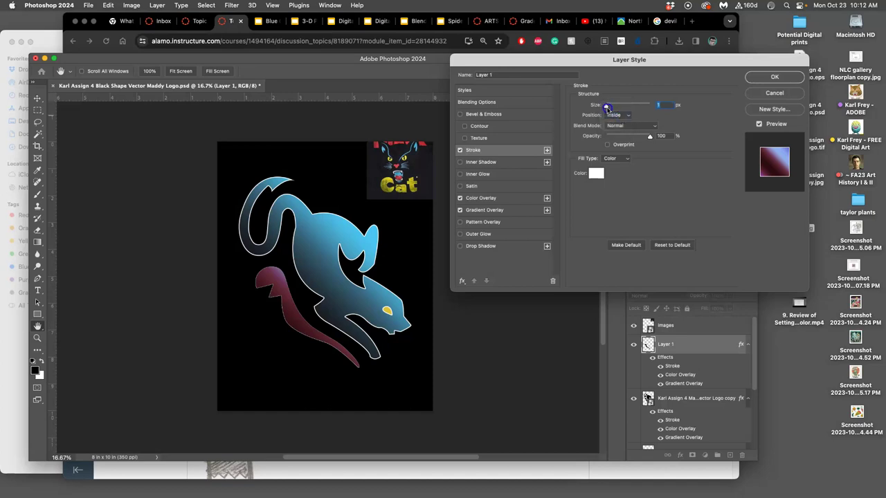
pyautogui.moveTo(610, 109); pyautogui.dragTo(609, 108)
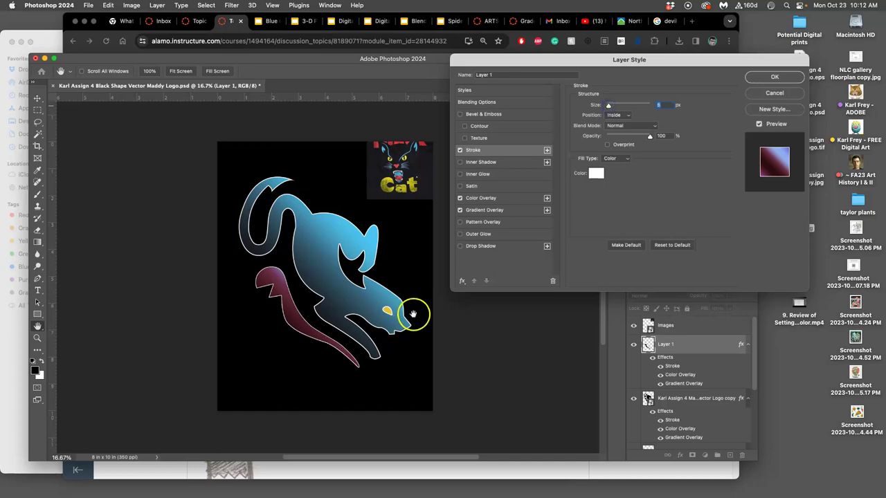
pyautogui.click(773, 77)
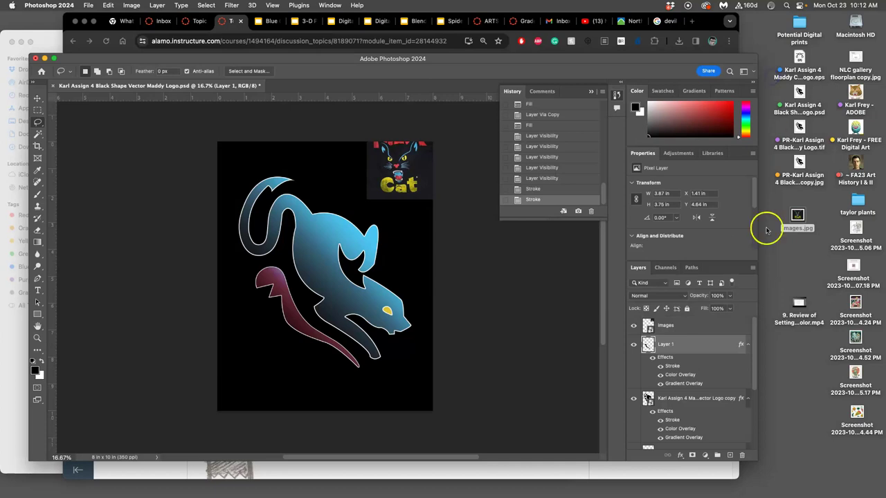
# - Try Satin then remove it, add a Drop Shadow to the cat logo copy, and hide Layer 3 copy
pyautogui.click(666, 413)
pyautogui.doubleClick(667, 413)
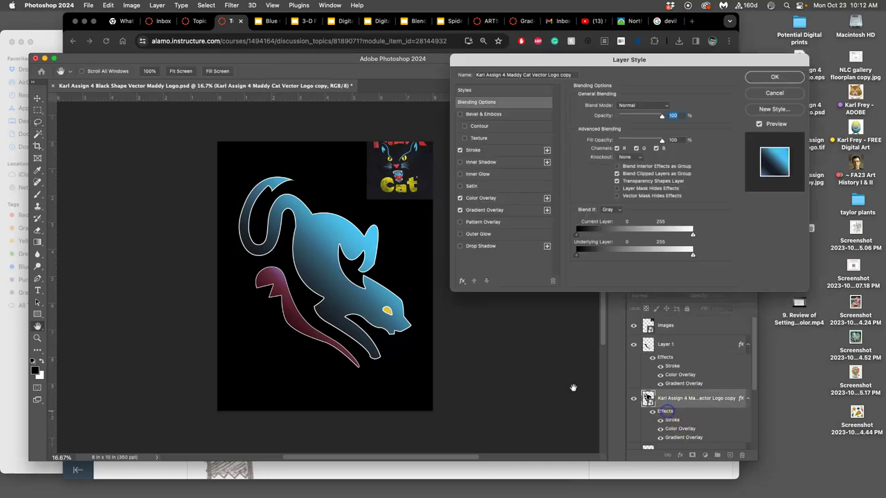
pyautogui.click(459, 186)
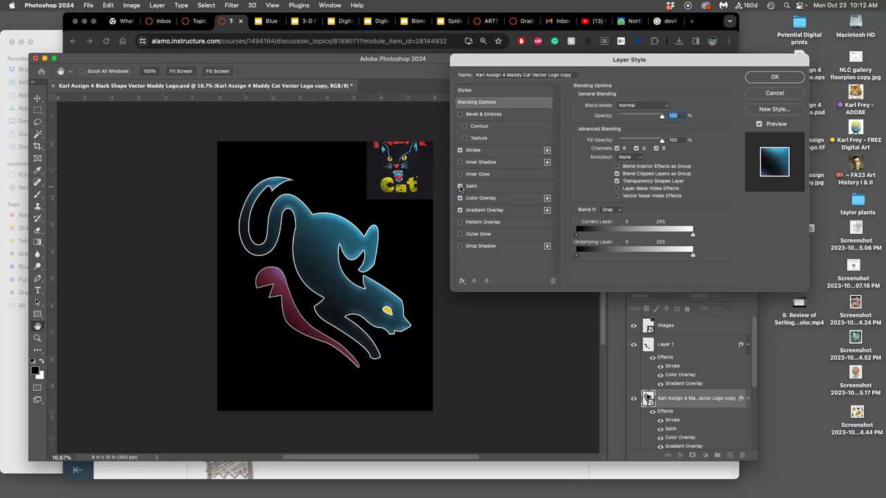
pyautogui.click(459, 186)
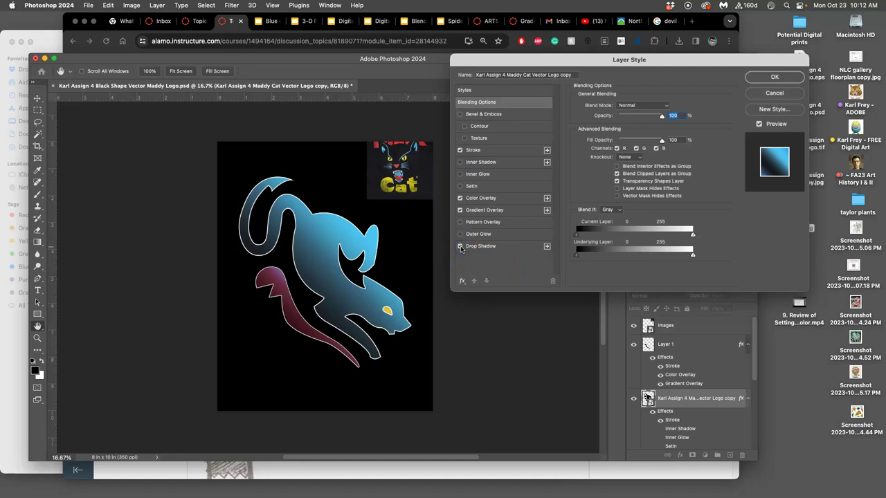
pyautogui.click(459, 247)
pyautogui.scroll(-5, 702, 380)
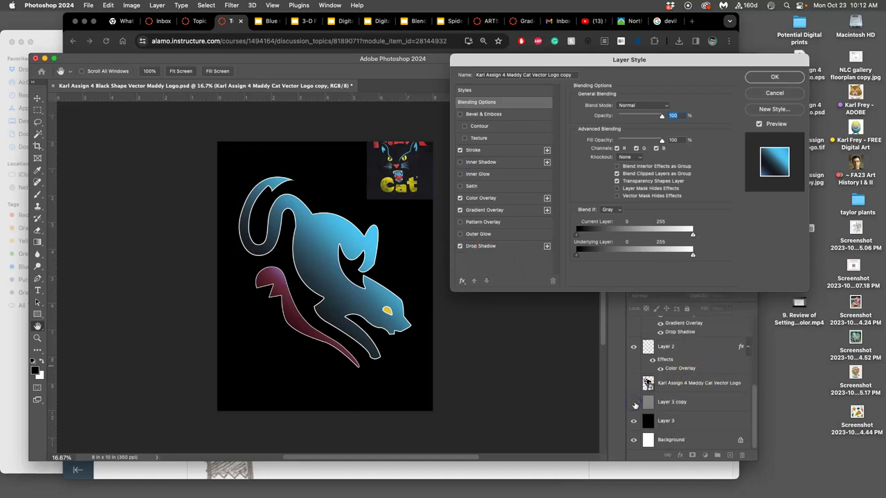
pyautogui.click(636, 403)
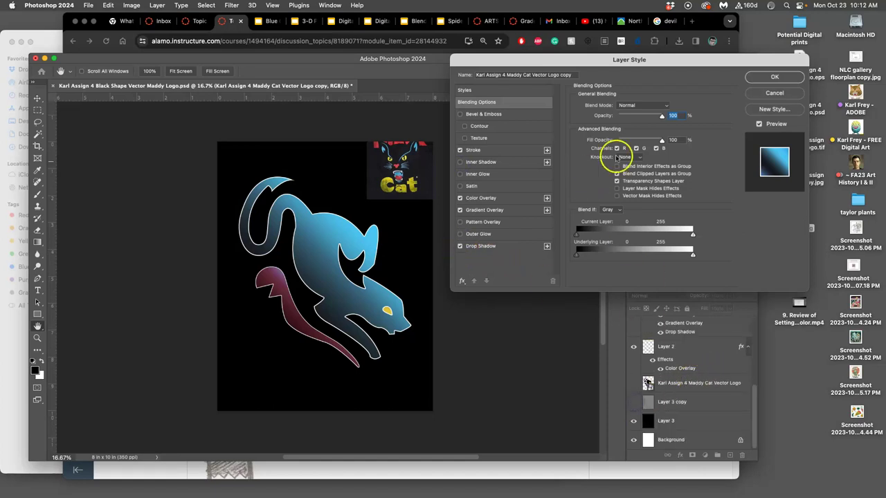
pyautogui.click(505, 246)
pyautogui.click(775, 76)
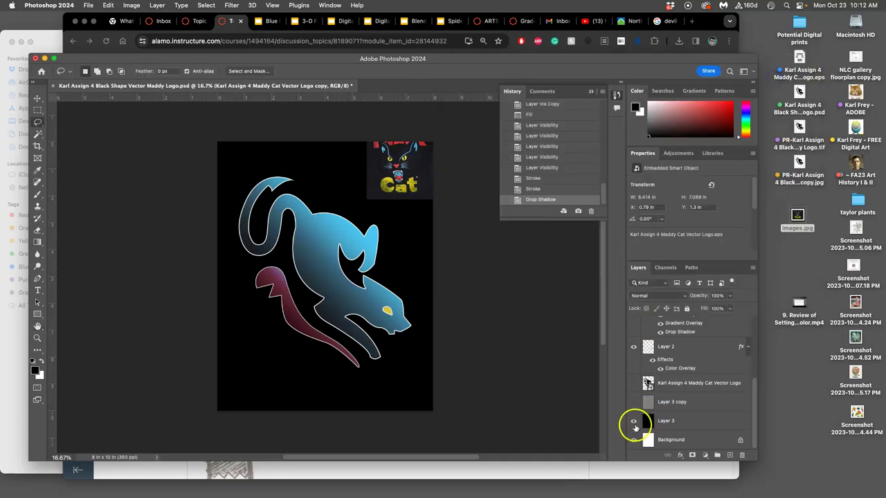
# - Hide Layer 3 to reveal the white background, then toggle the logo's effects off and on
pyautogui.click(633, 421)
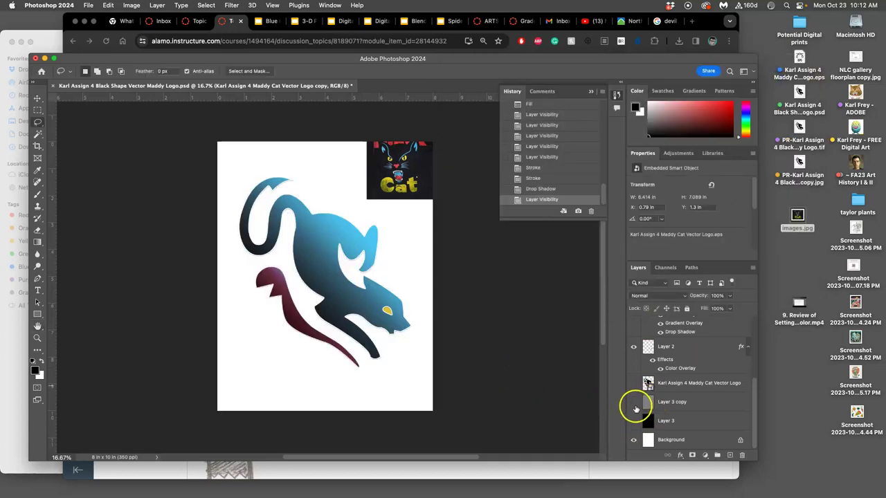
pyautogui.scroll(5, 663, 325)
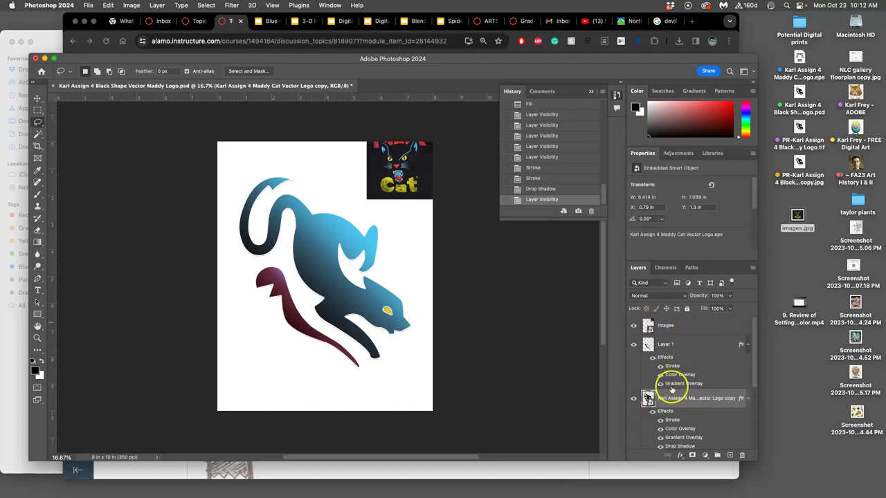
pyautogui.scroll(-2, 671, 384)
pyautogui.click(661, 409)
pyautogui.click(661, 409)
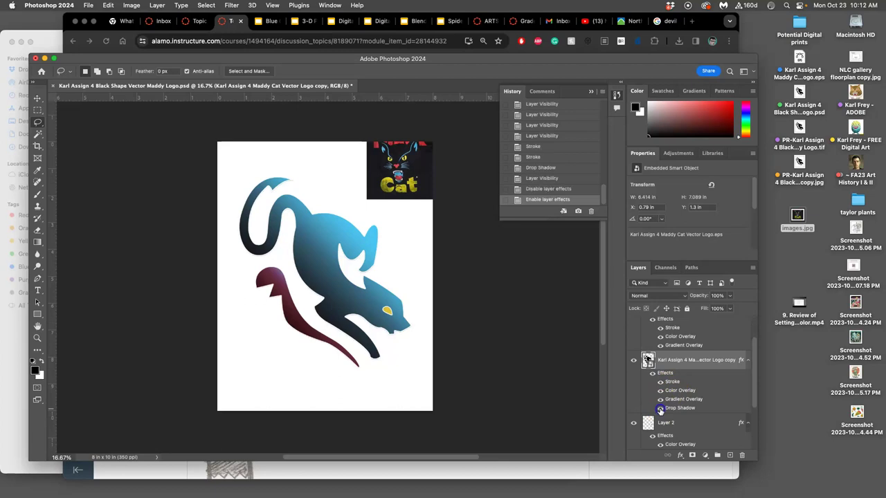
# - Zoom in and out to inspect the logo, briefly showing then re-hiding Layer 3 copy
pyautogui.press('super+equal')
pyautogui.press('super+equal')
pyautogui.press('super+equal')
pyautogui.press('super+equal')
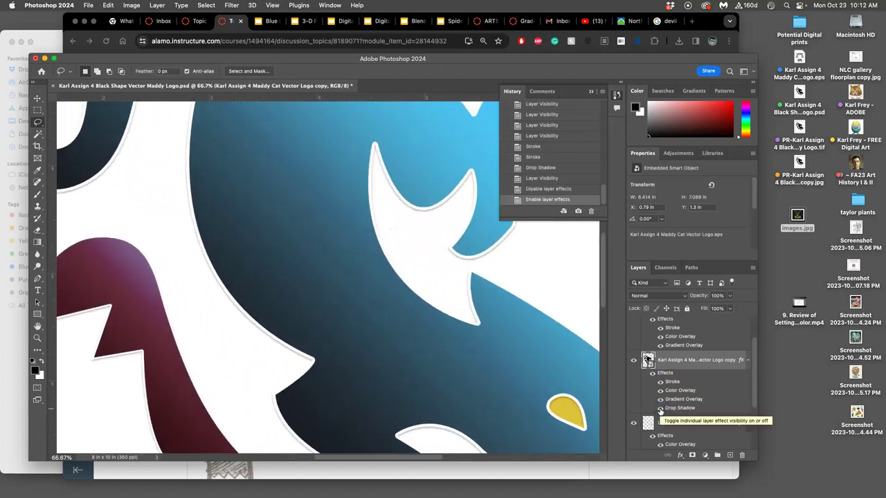
pyautogui.scroll(-10, 425, 242)
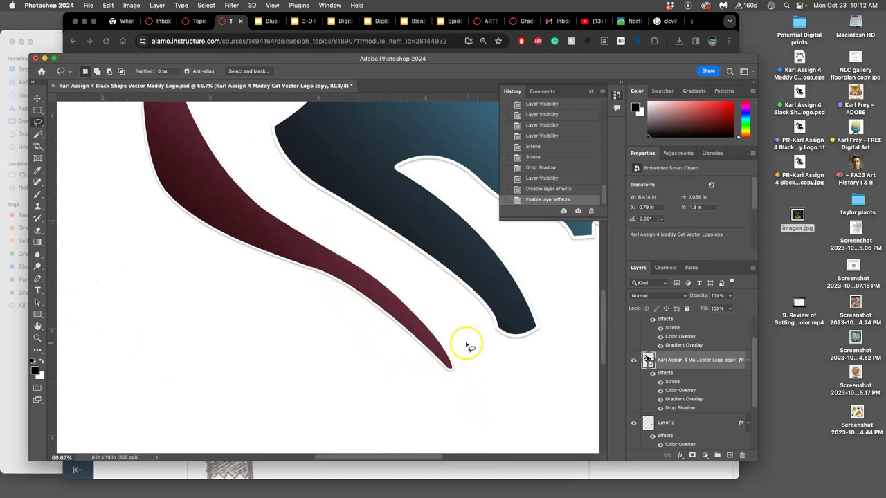
pyautogui.press('super+minus')
pyautogui.press('super+minus')
pyautogui.press('super+minus')
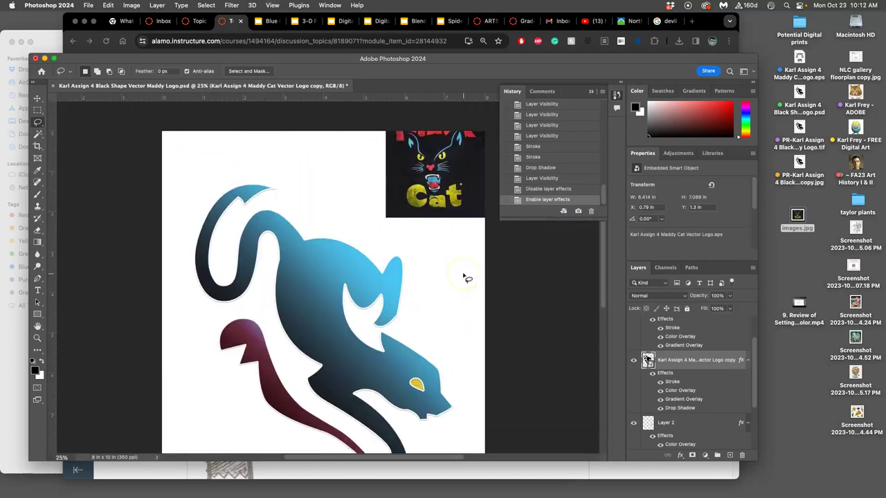
pyautogui.scroll(2, 465, 277)
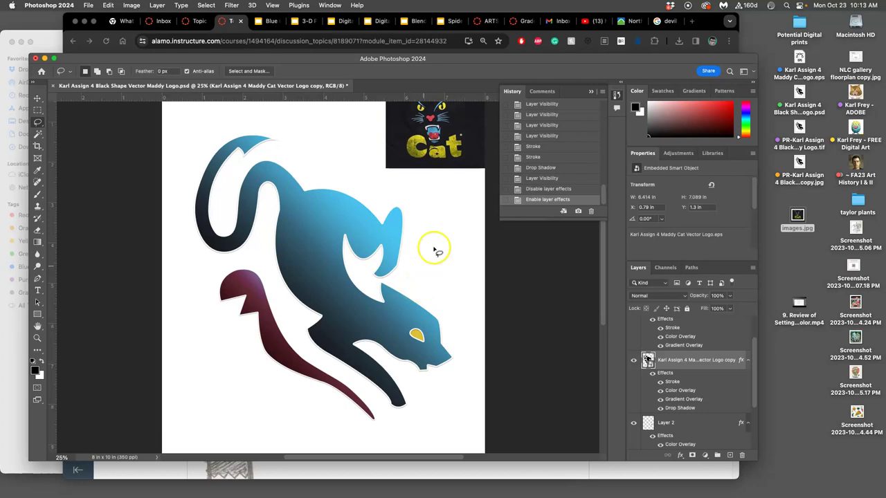
pyautogui.press('super+minus')
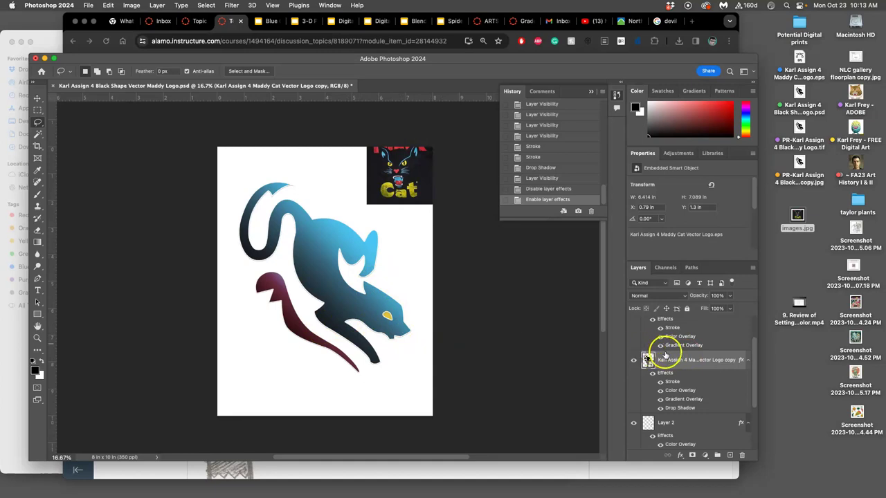
pyautogui.scroll(-3, 665, 355)
pyautogui.click(634, 402)
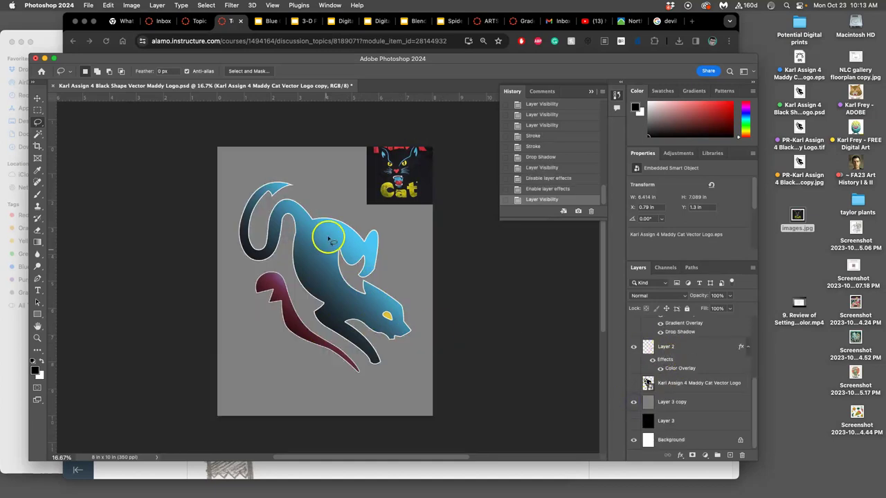
pyautogui.click(633, 402)
pyautogui.scroll(3, 671, 371)
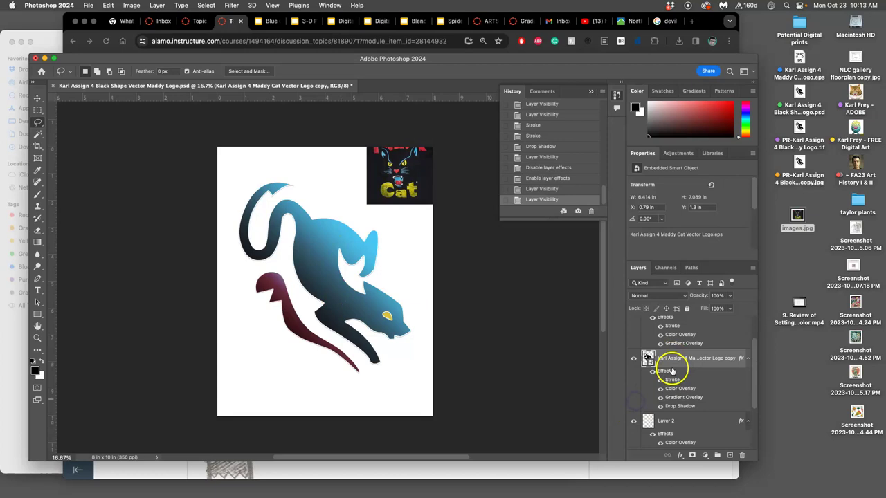
pyautogui.scroll(2, 672, 372)
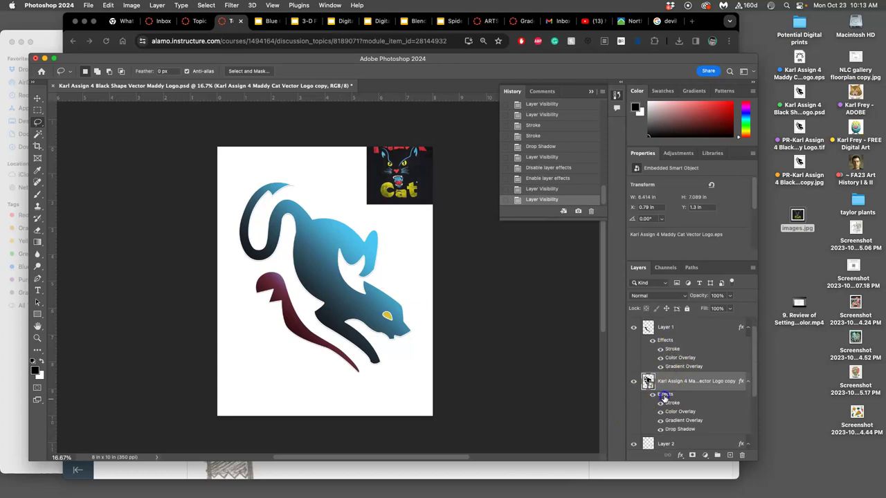
# - Add Bevel & Emboss with its Texture sub-option to the cat logo copy and show texture options
pyautogui.doubleClick(665, 394)
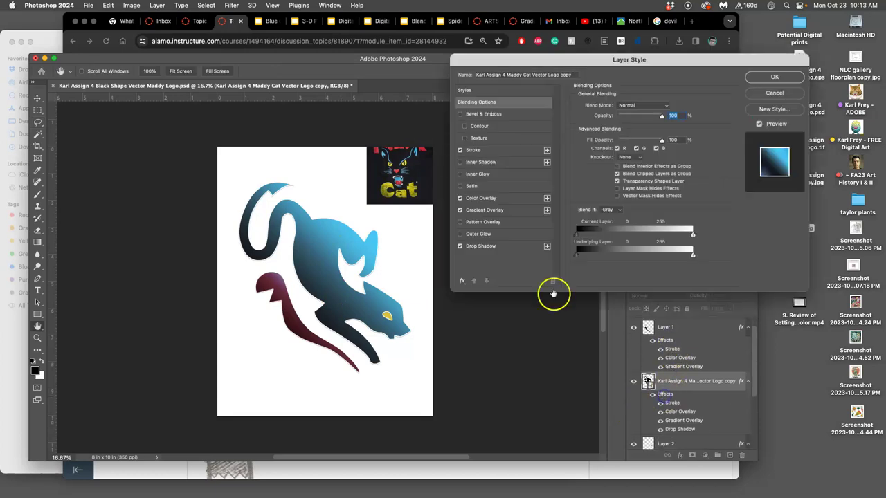
pyautogui.click(461, 115)
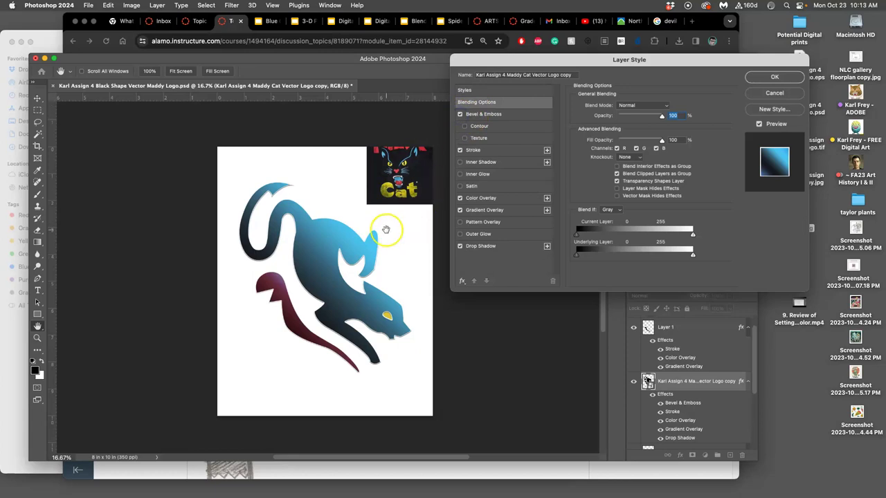
pyautogui.scroll(4, 414, 208)
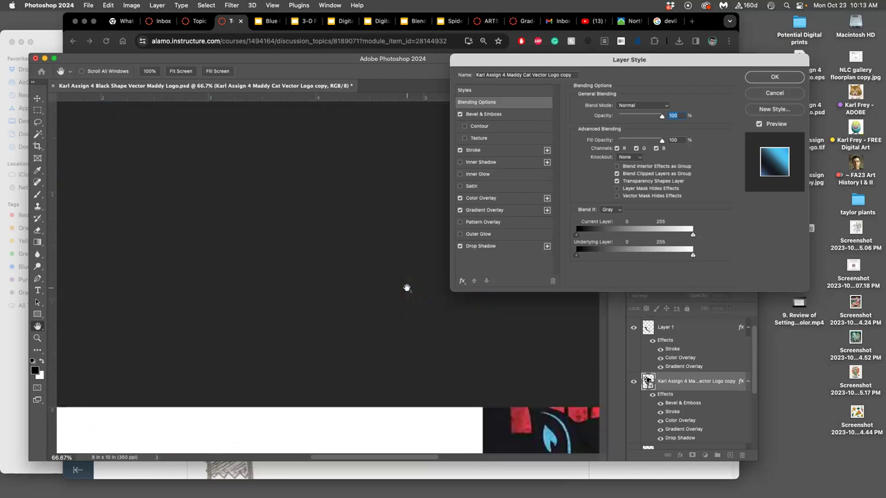
pyautogui.moveTo(403, 287); pyautogui.dragTo(397, 289)
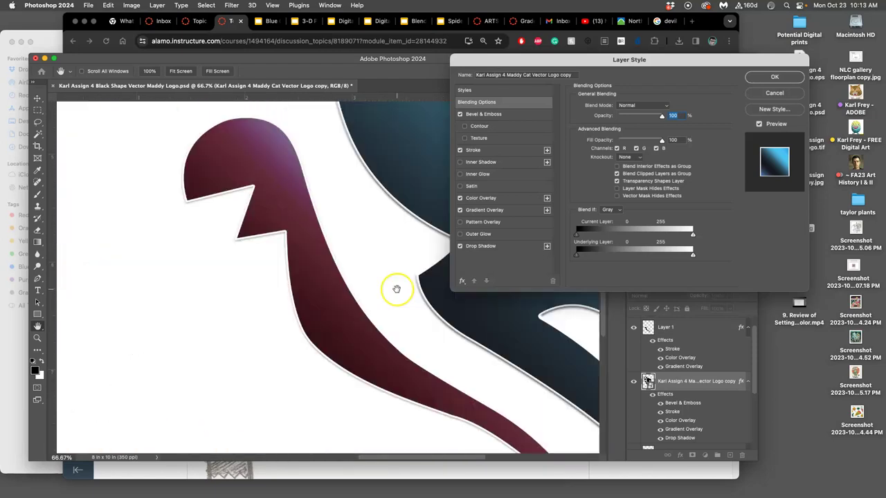
pyautogui.scroll(-2, 397, 288)
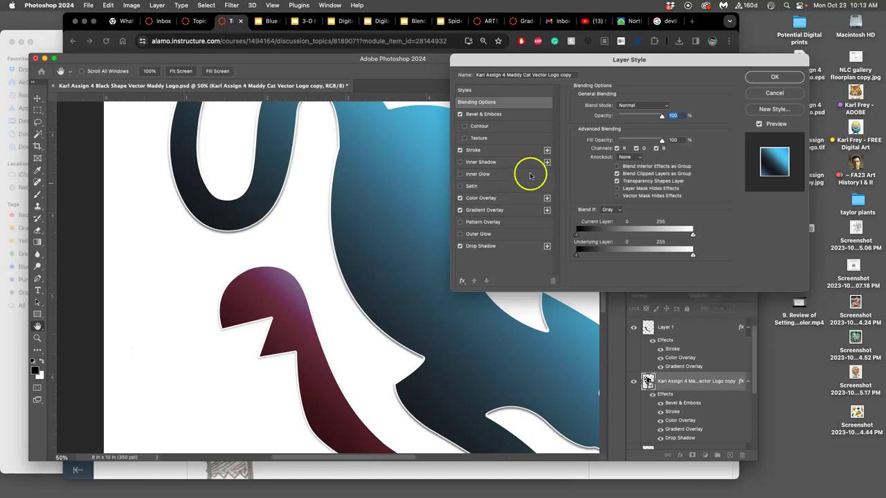
pyautogui.click(466, 138)
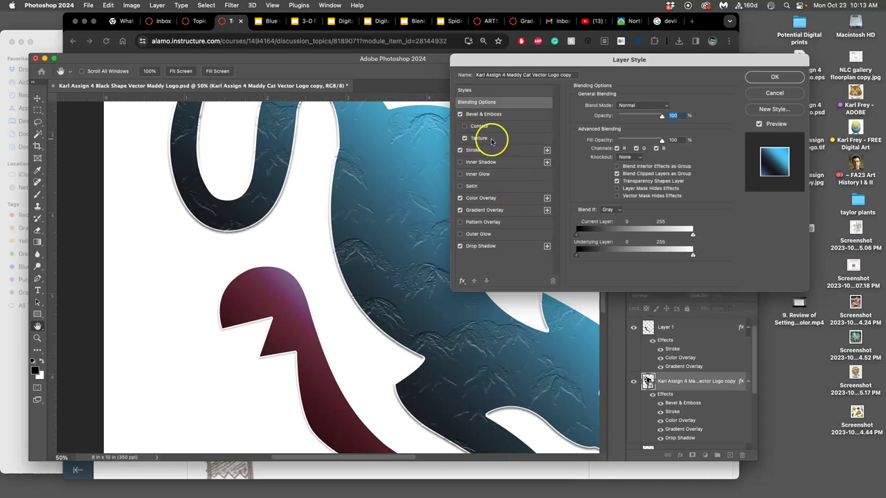
pyautogui.hscroll(3, 446, 149)
pyautogui.hscroll(3, 406, 154)
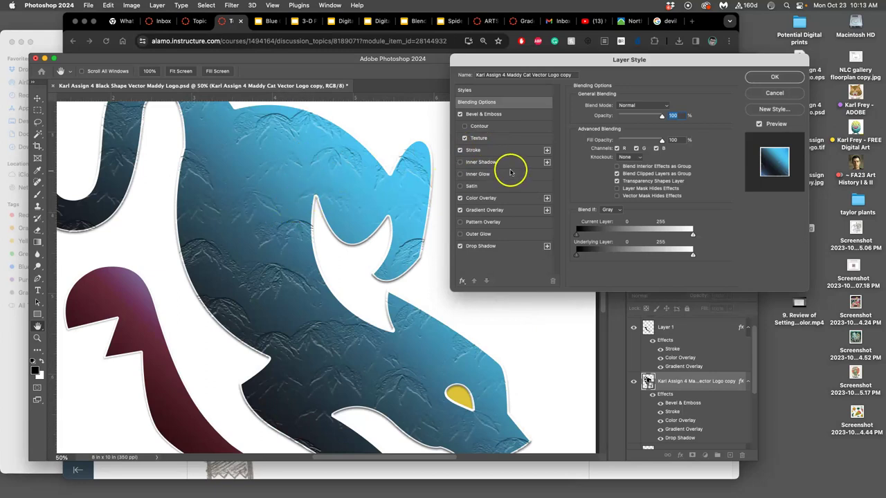
pyautogui.click(483, 139)
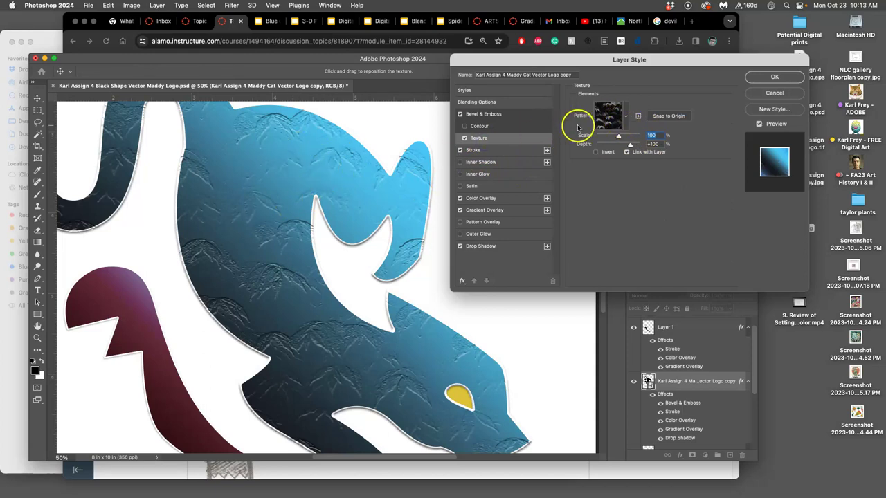
# - Set the bevel texture to the first Water pattern at 1% scale and -26% depth
pyautogui.click(626, 116)
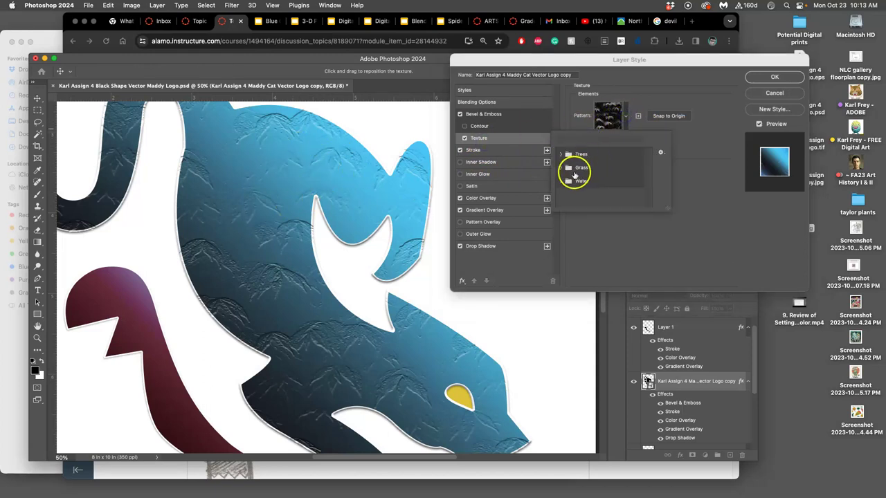
pyautogui.click(561, 181)
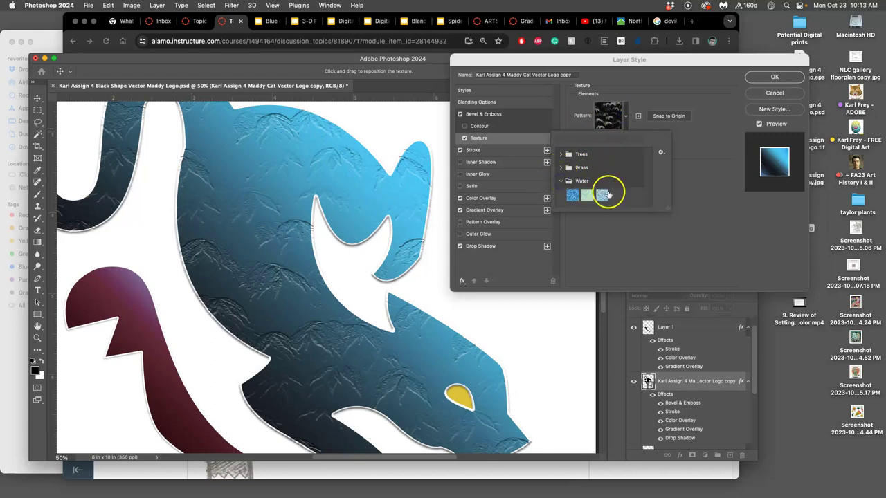
pyautogui.click(602, 197)
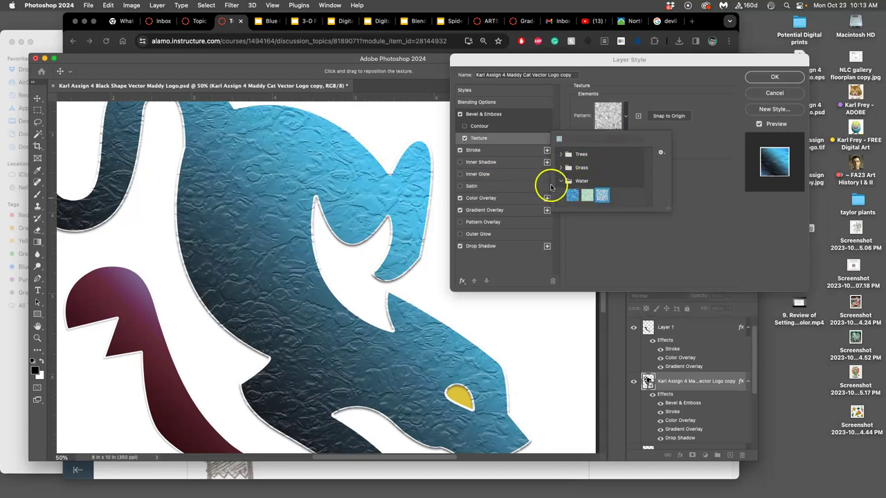
pyautogui.click(573, 196)
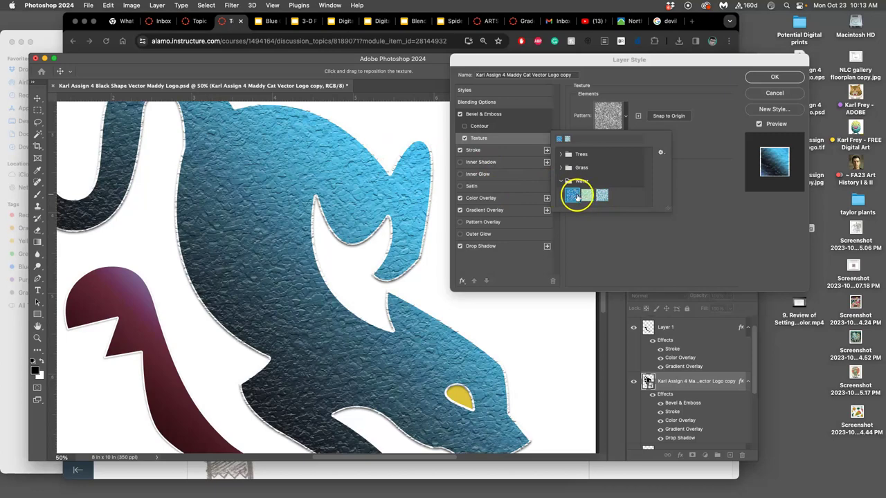
pyautogui.click(699, 139)
pyautogui.click(621, 141)
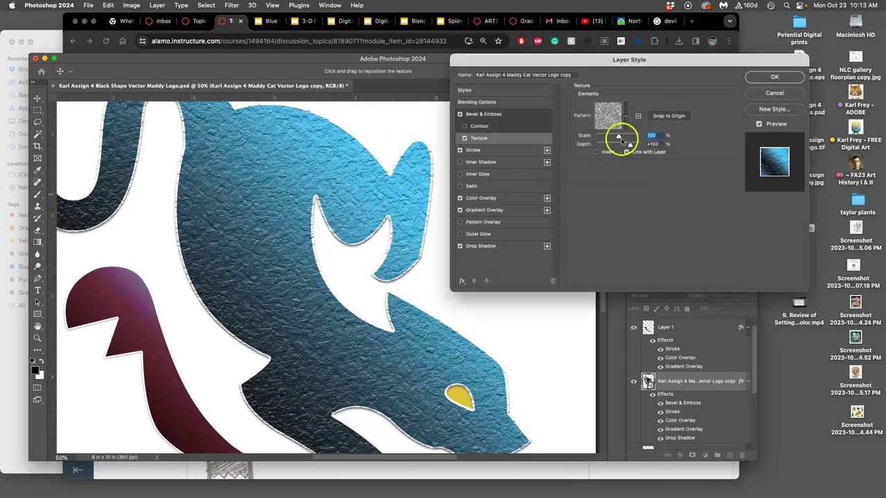
pyautogui.moveTo(620, 139); pyautogui.dragTo(596, 137)
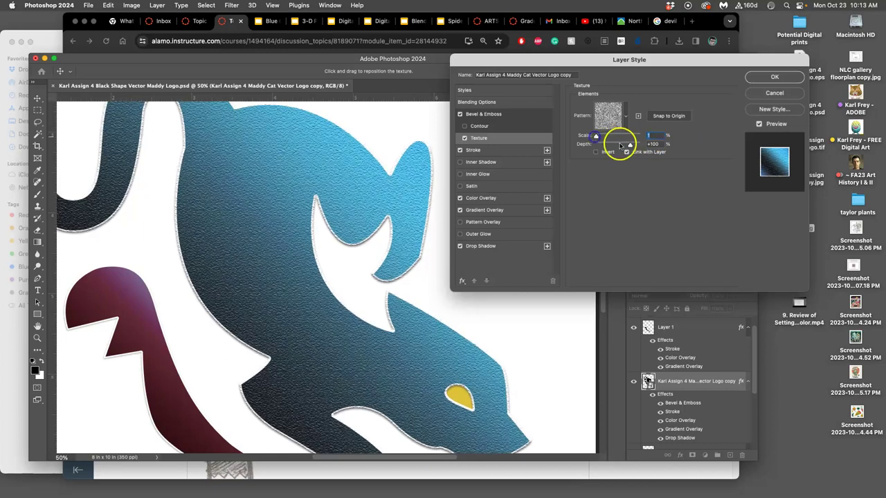
pyautogui.click(630, 146)
pyautogui.moveTo(612, 146); pyautogui.dragTo(612, 146)
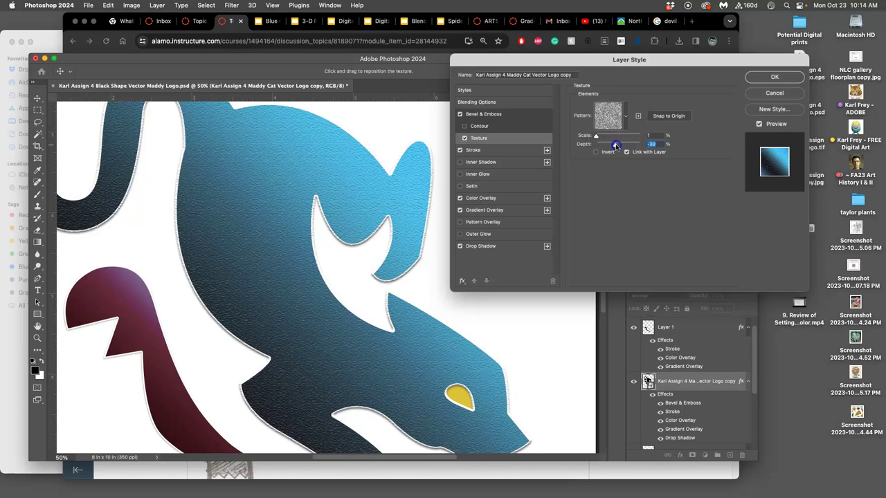
pyautogui.click(775, 81)
# - Zoom out to fit the page and hide the images.jpg cat photo layer
pyautogui.hscroll(-5, 284, 203)
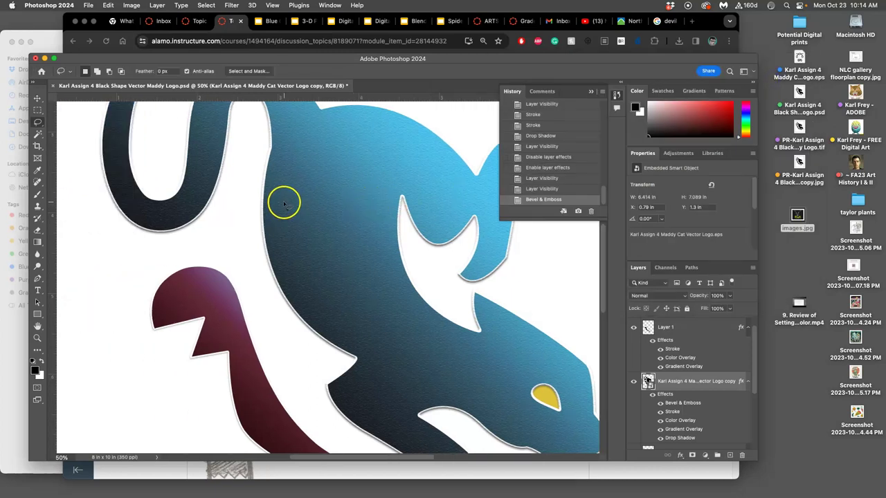
pyautogui.scroll(10, 284, 203)
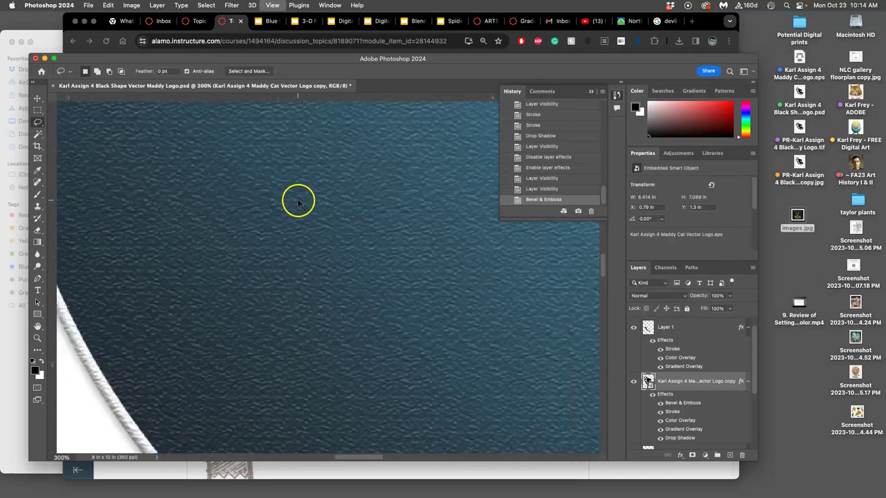
pyautogui.scroll(-10, 298, 202)
pyautogui.scroll(-2, 299, 203)
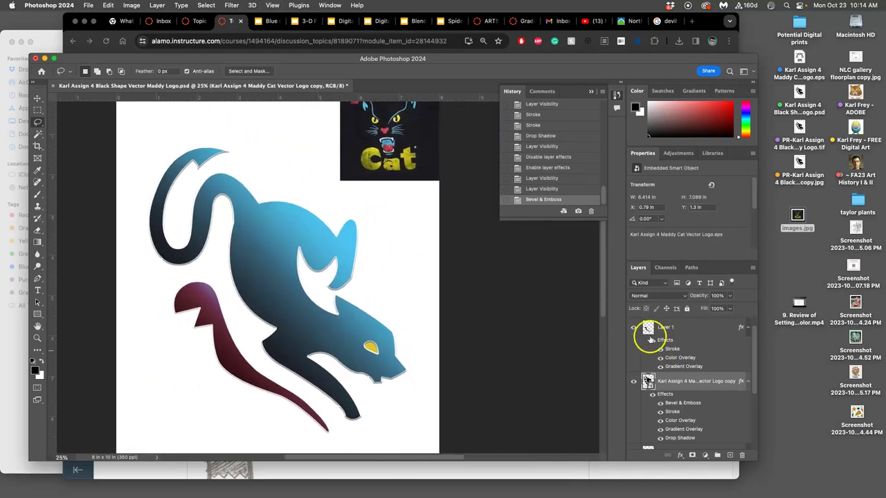
pyautogui.scroll(1, 661, 339)
pyautogui.click(634, 326)
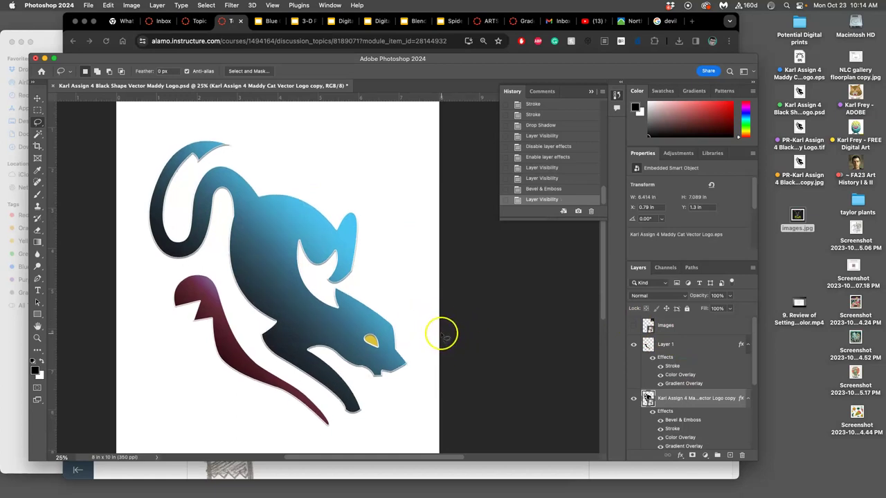
# - Save the logo to the Desktop as a 'Color Shape Vector' PSD and tag it green
pyautogui.click(89, 6)
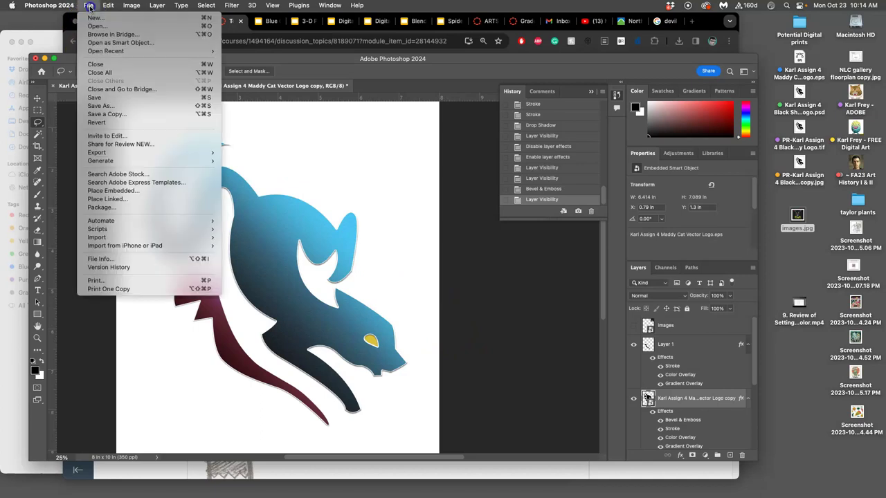
pyautogui.click(101, 105)
pyautogui.click(457, 118)
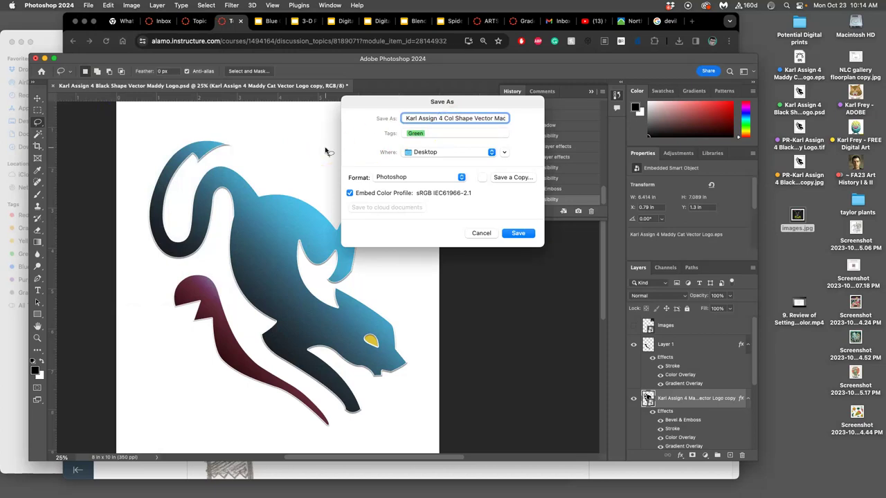
pyautogui.click(518, 233)
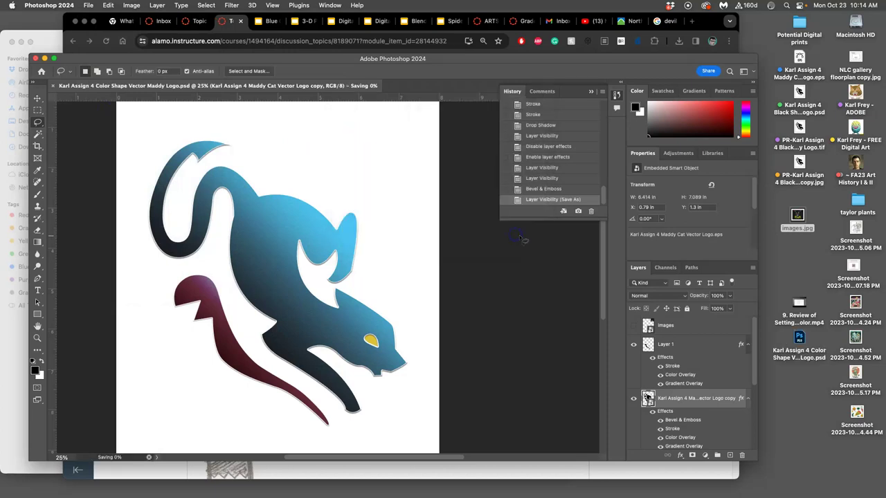
pyautogui.rightClick(798, 355)
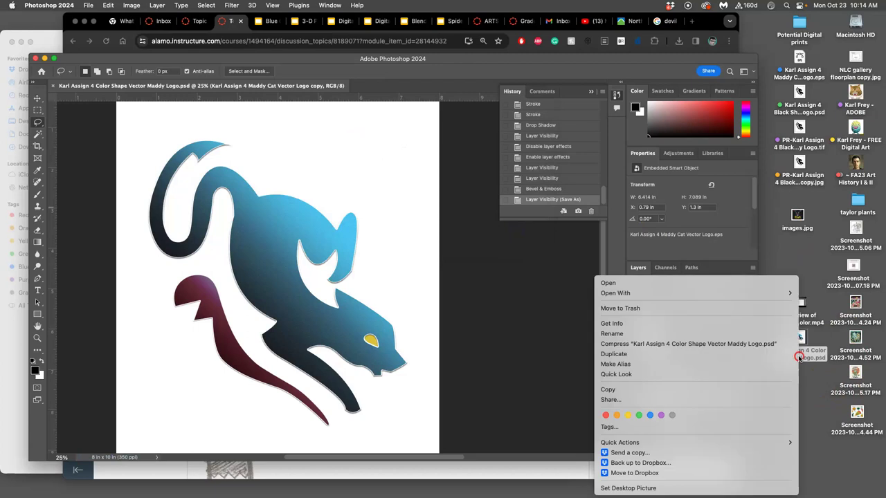
pyautogui.click(639, 415)
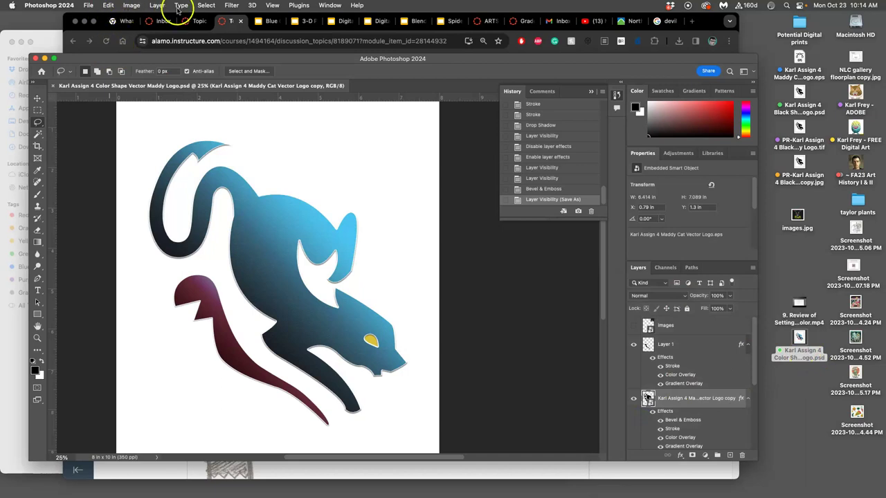
# - Flatten the image to a single Background layer, discarding hidden layers
pyautogui.click(158, 5)
pyautogui.click(174, 352)
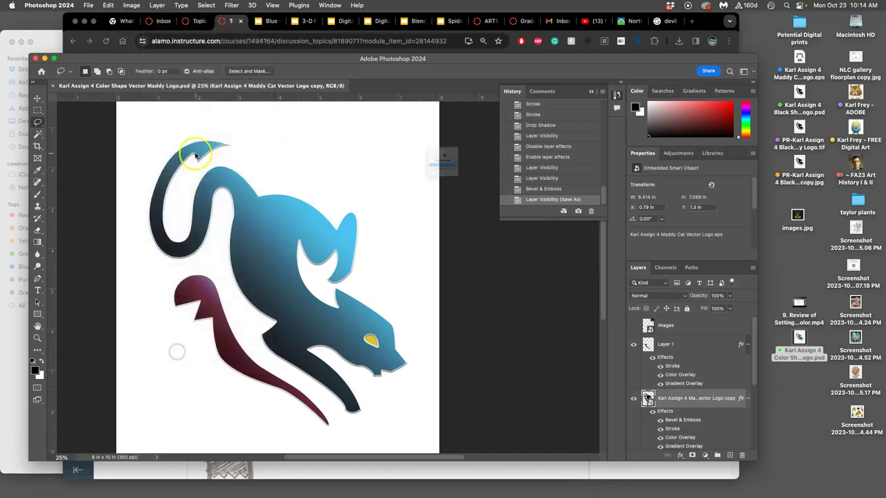
pyautogui.click(467, 177)
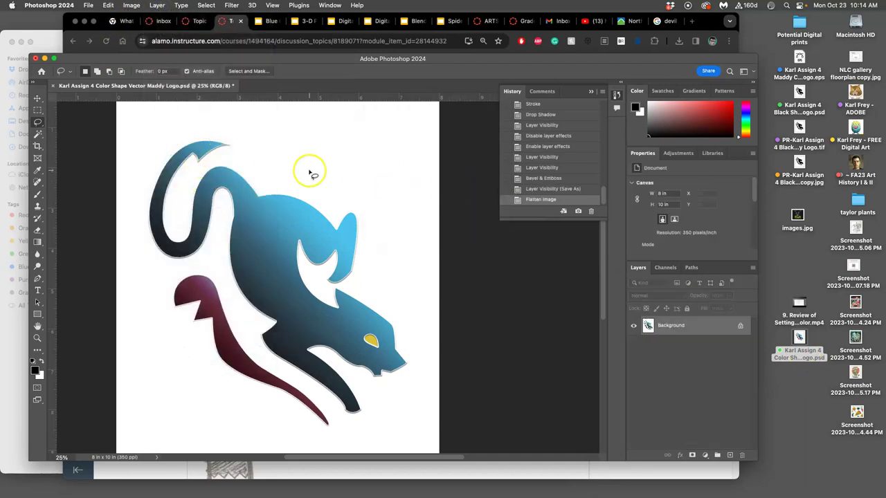
# - Save the flattened logo to the Desktop as a PR- prefixed TIFF with LZW compression
pyautogui.click(89, 5)
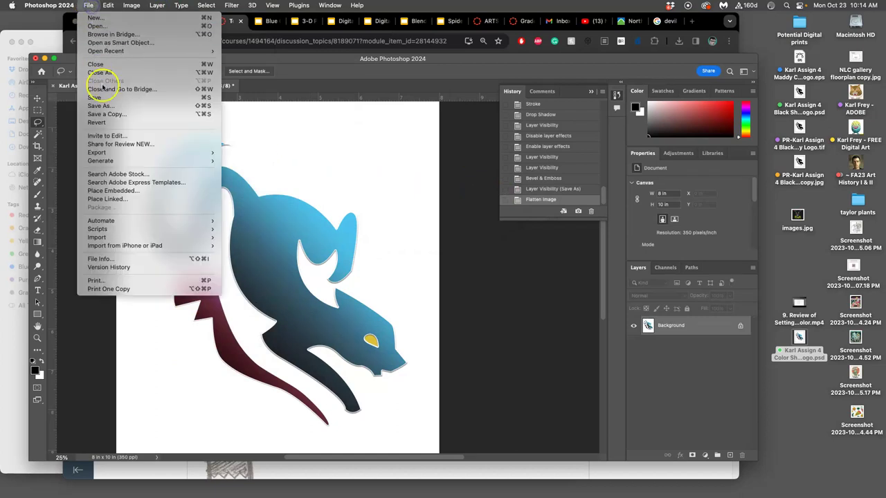
pyautogui.click(102, 108)
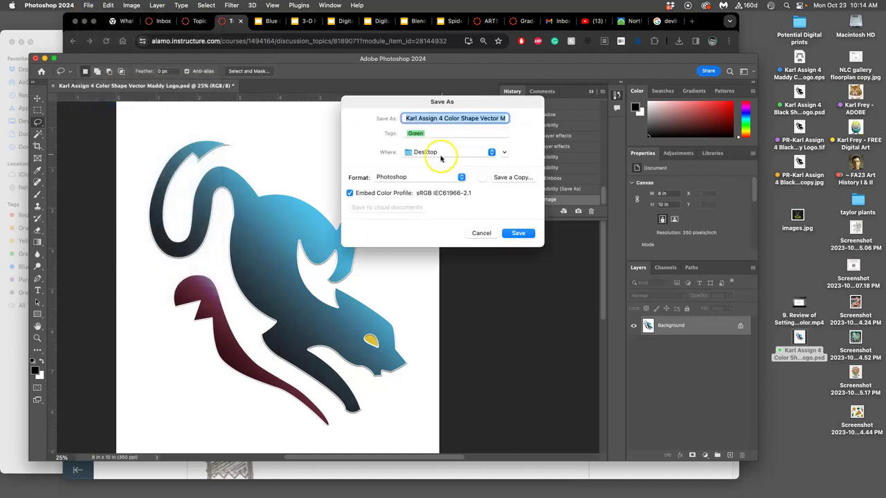
pyautogui.click(422, 177)
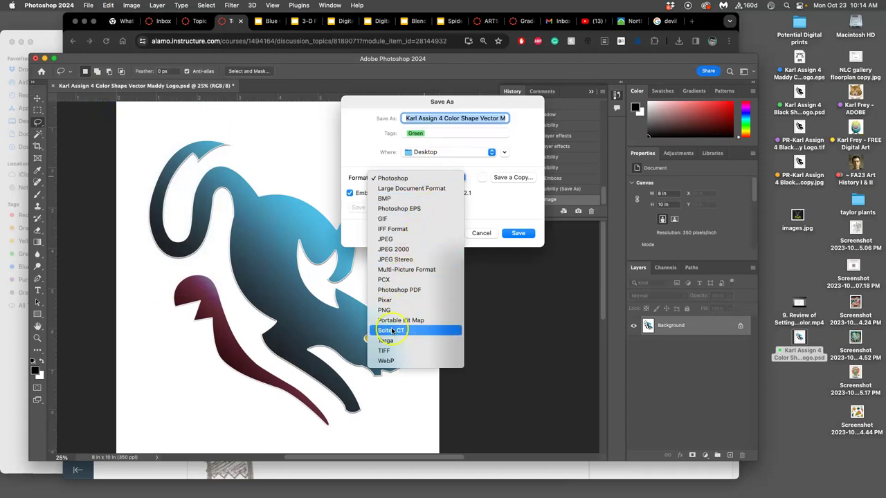
pyautogui.click(386, 351)
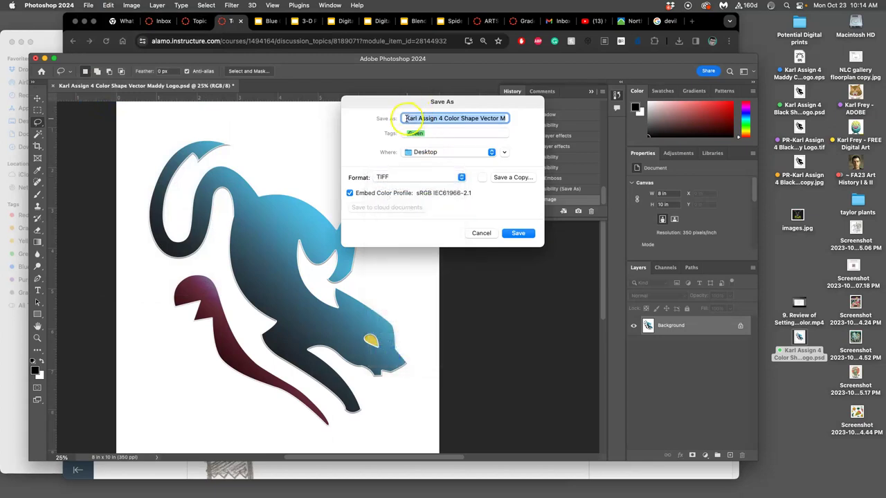
pyautogui.click(407, 118)
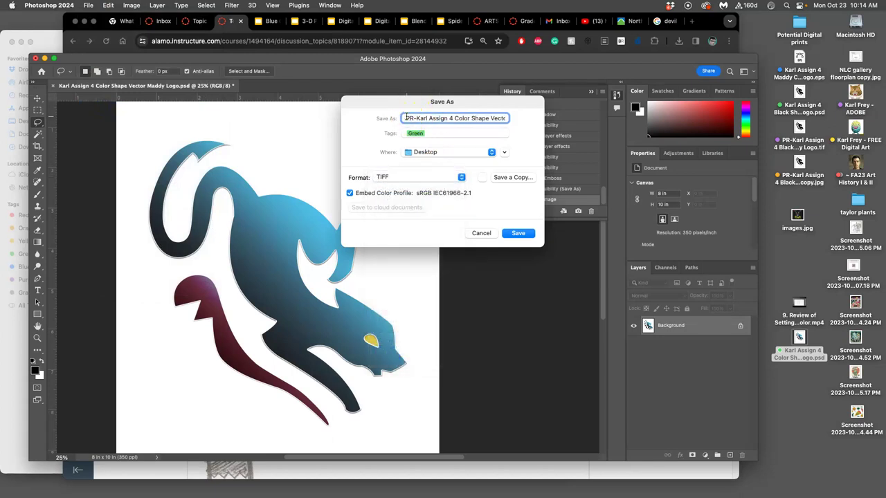
pyautogui.write('PR-')
pyautogui.click(518, 234)
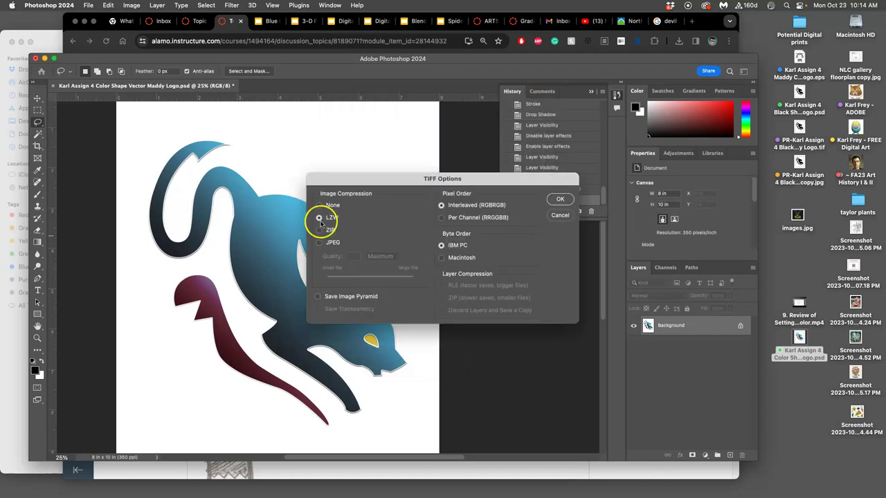
pyautogui.click(560, 199)
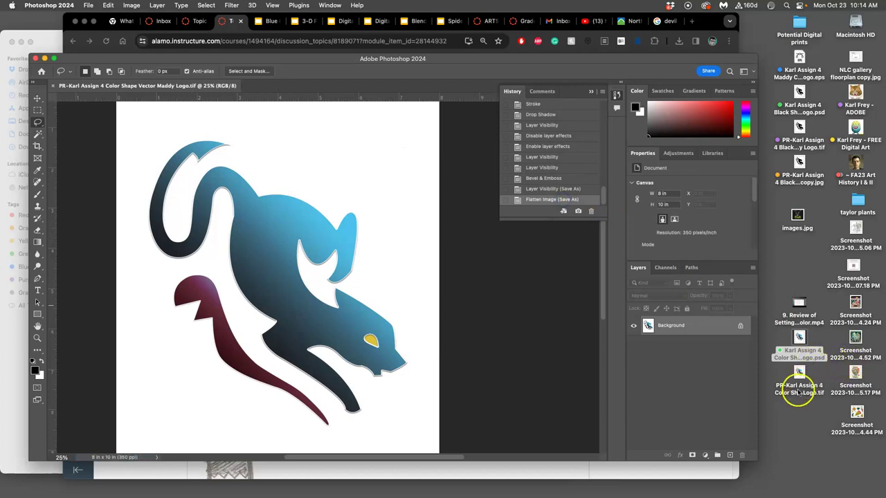
# - Tag the PR- TIFF file purple and switch back to Photoshop
pyautogui.rightClick(796, 393)
pyautogui.click(653, 416)
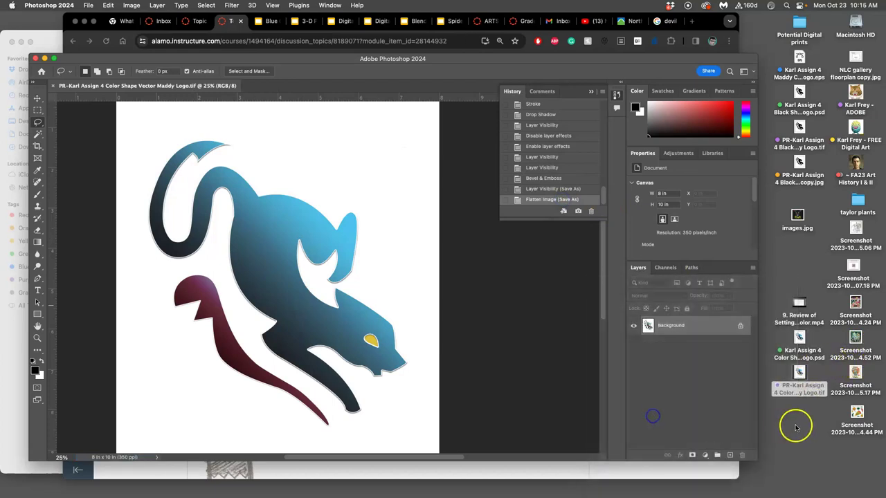
pyautogui.click(464, 332)
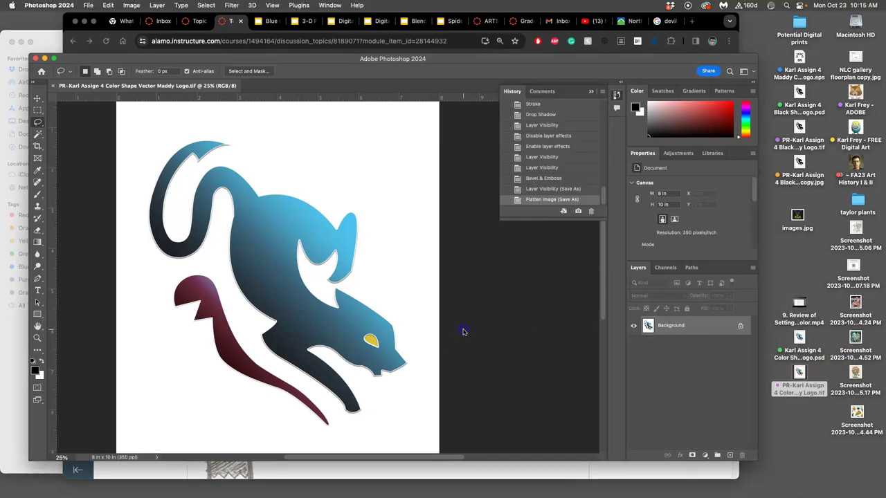
pyautogui.click(89, 5)
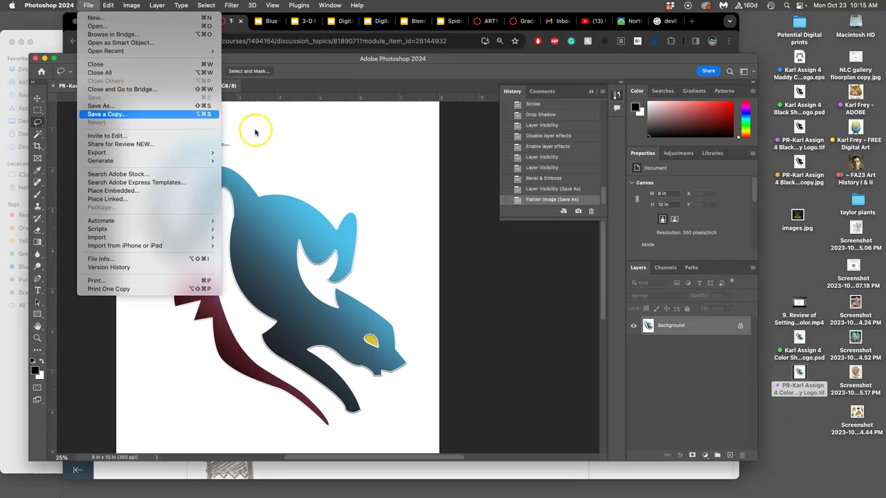
pyautogui.click(549, 249)
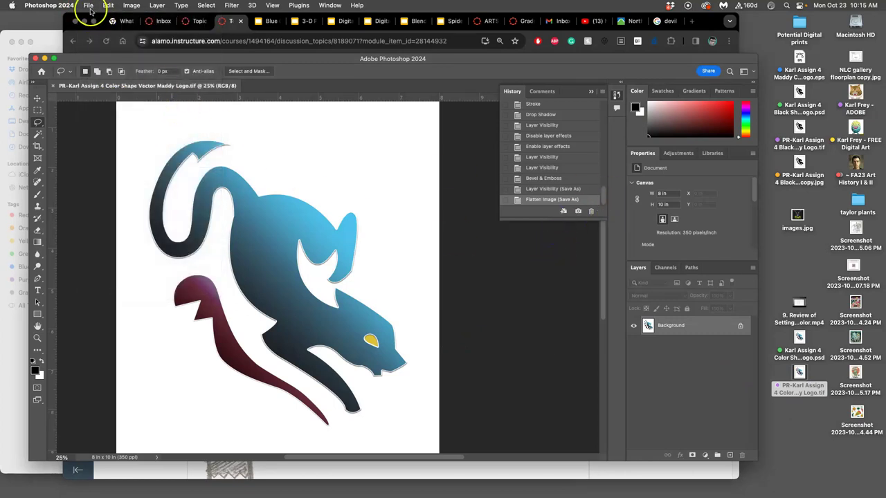
pyautogui.click(88, 5)
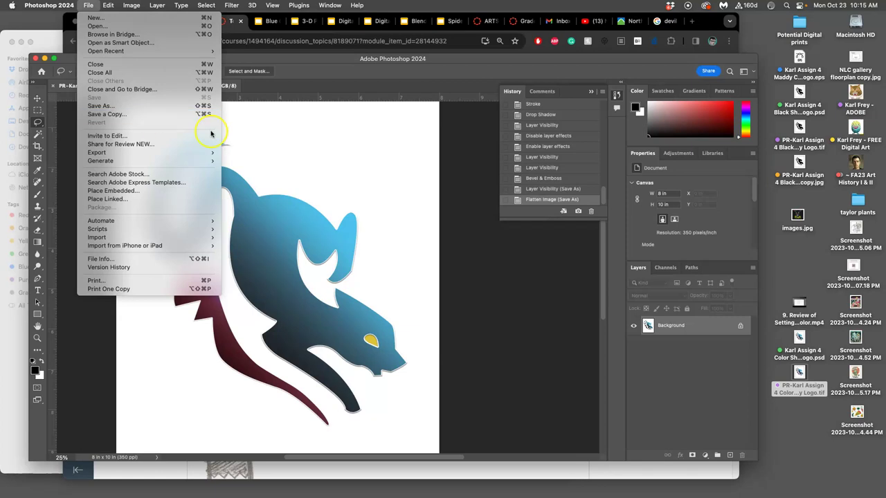
pyautogui.click(424, 166)
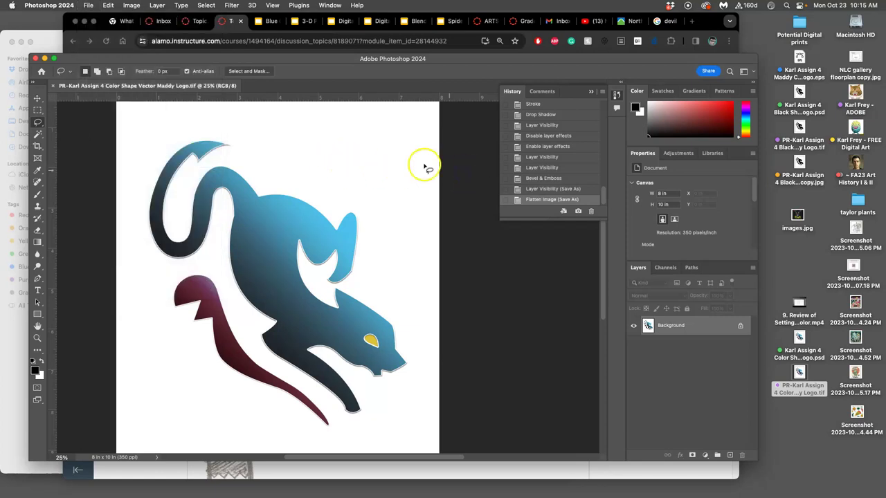
# - Close the TIFF, reopen the Color Shape PSD, and hide its white Background layer
pyautogui.click(53, 86)
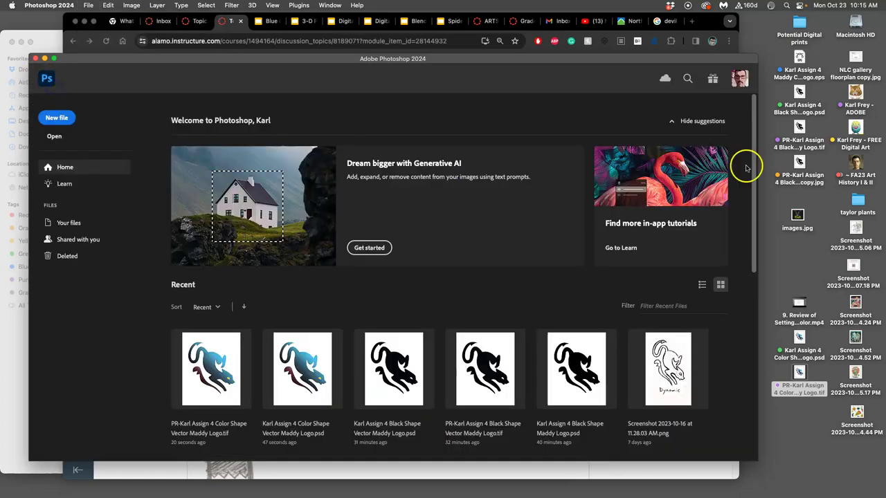
pyautogui.click(799, 339)
pyautogui.doubleClick(800, 339)
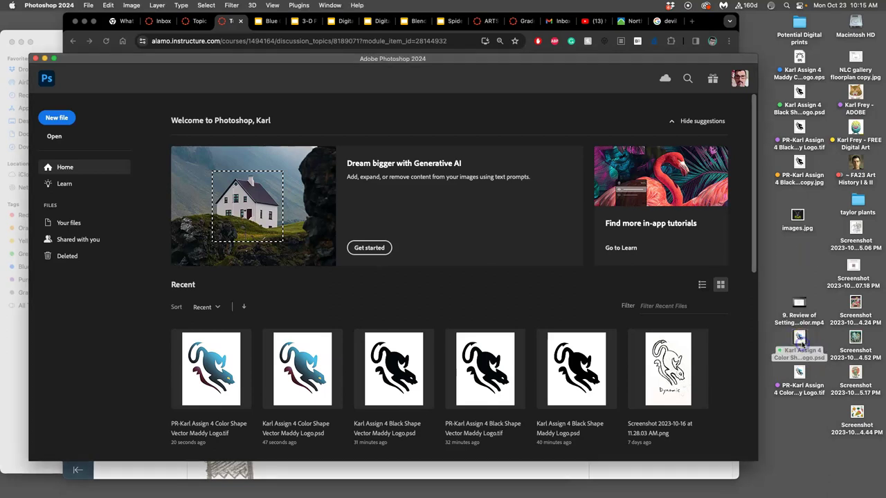
pyautogui.click(661, 403)
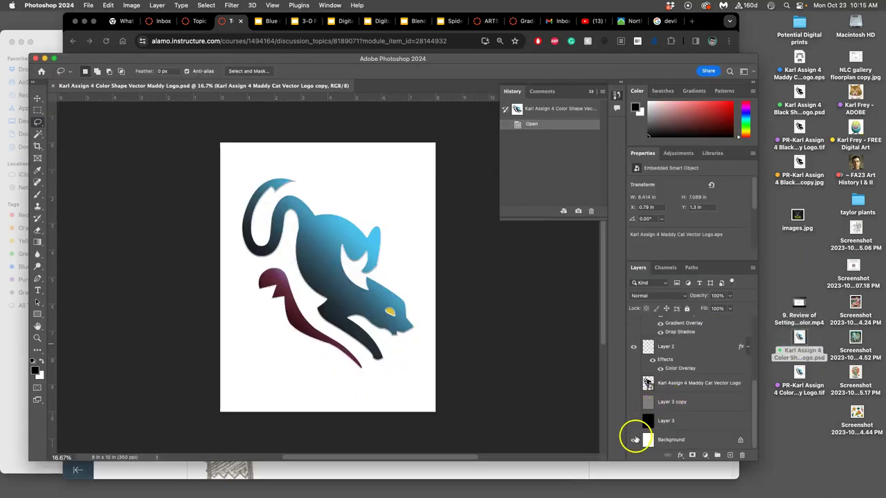
pyautogui.click(633, 439)
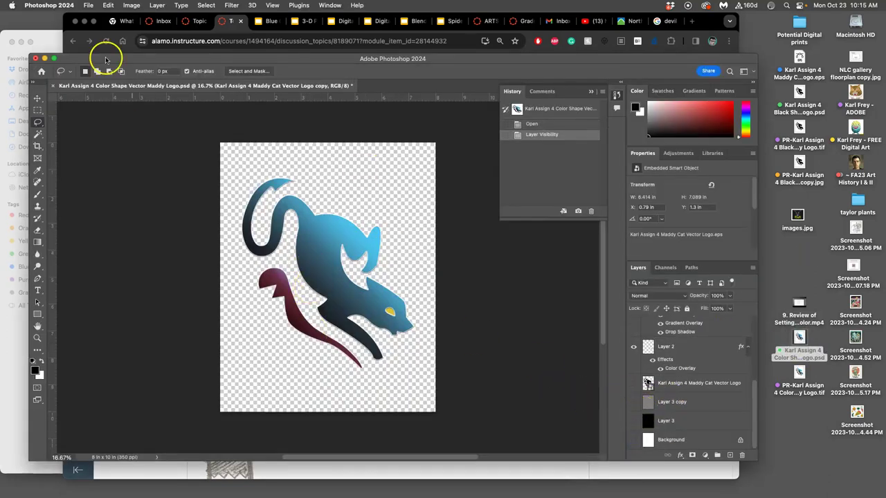
# - Save a transparent PNG copy of the colour logo to the desktop
pyautogui.click(88, 5)
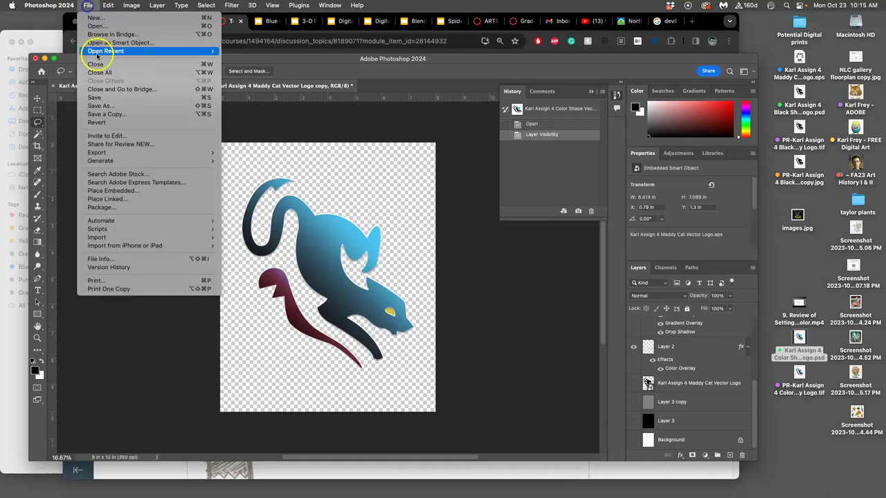
pyautogui.click(107, 114)
pyautogui.click(423, 139)
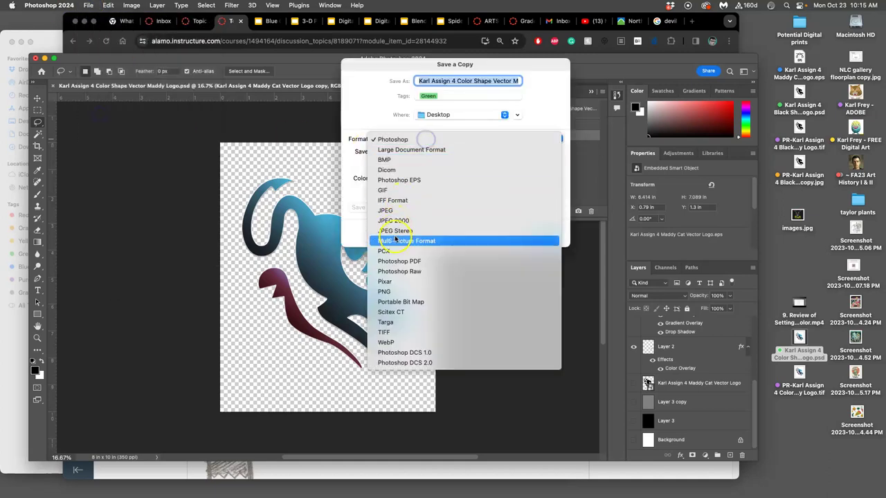
pyautogui.click(388, 291)
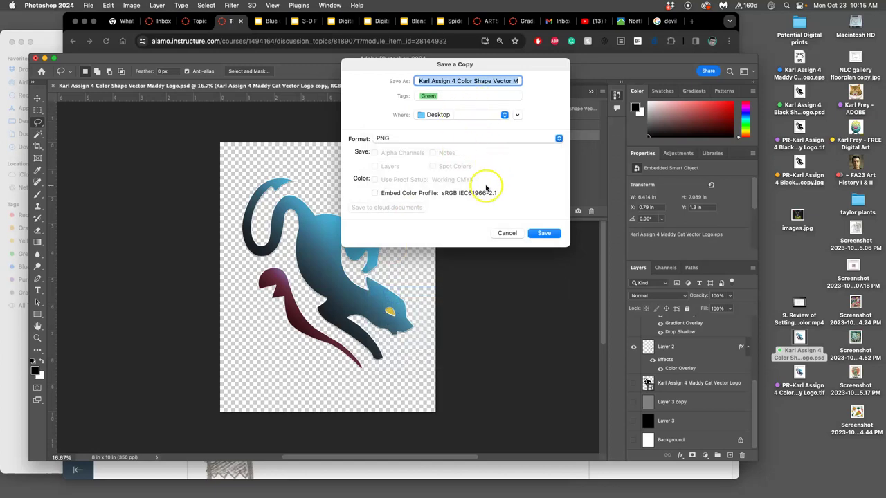
pyautogui.click(544, 234)
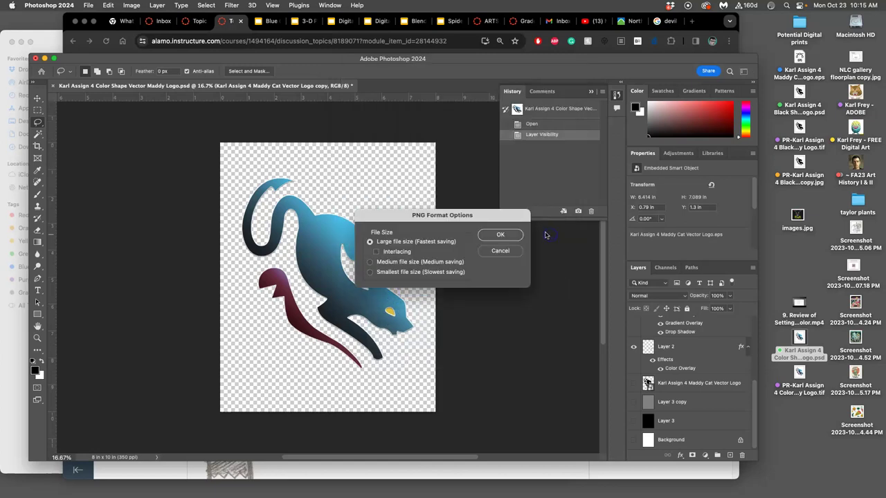
pyautogui.click(499, 234)
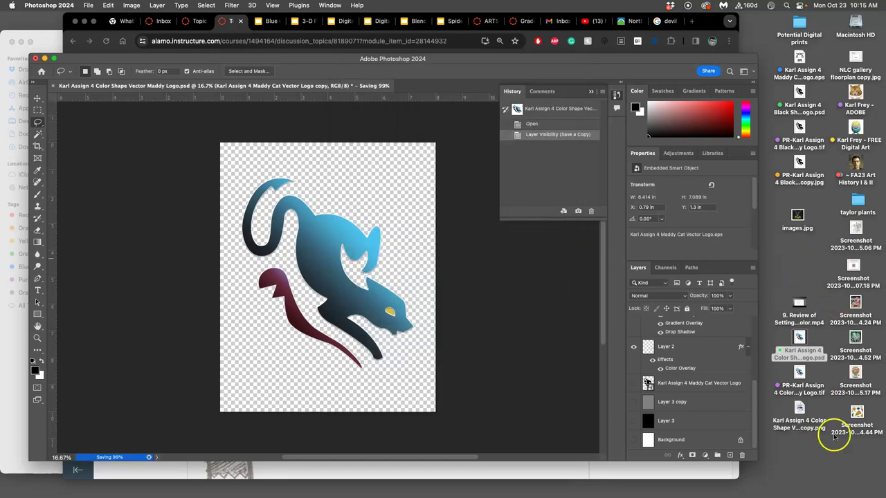
pyautogui.rightClick(802, 428)
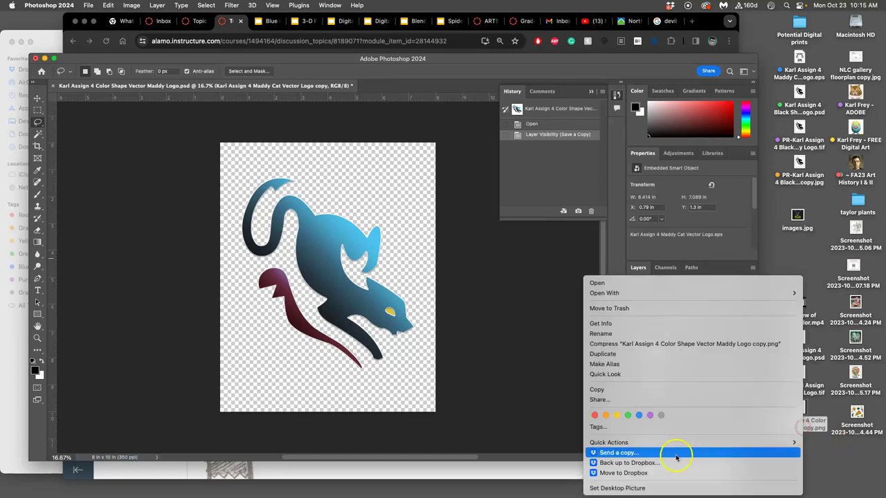
# - Tag the PNG copy orange and start editing the instructor's Canvas discussion post
pyautogui.click(606, 416)
pyautogui.click(475, 473)
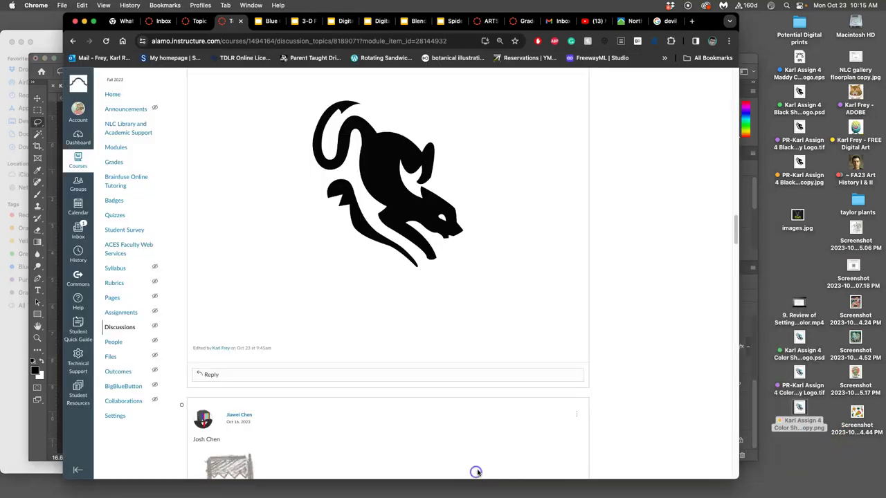
pyautogui.scroll(5, 477, 260)
pyautogui.scroll(5, 478, 259)
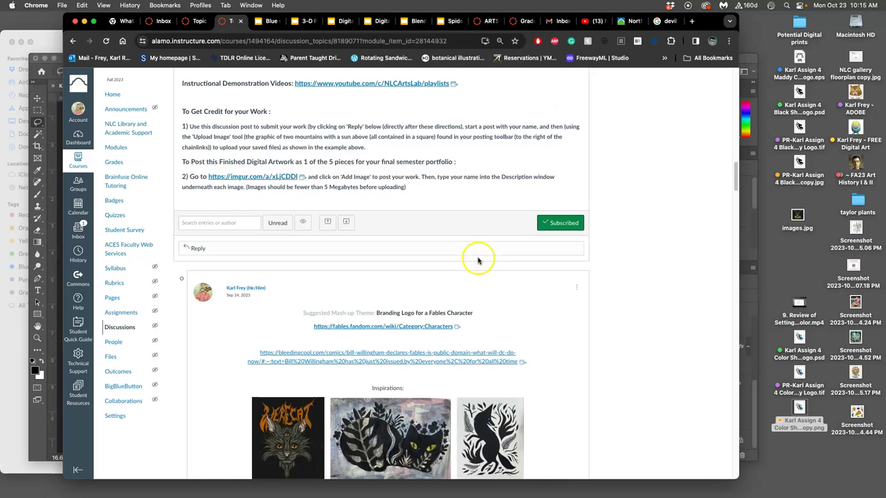
pyautogui.click(576, 287)
pyautogui.click(548, 323)
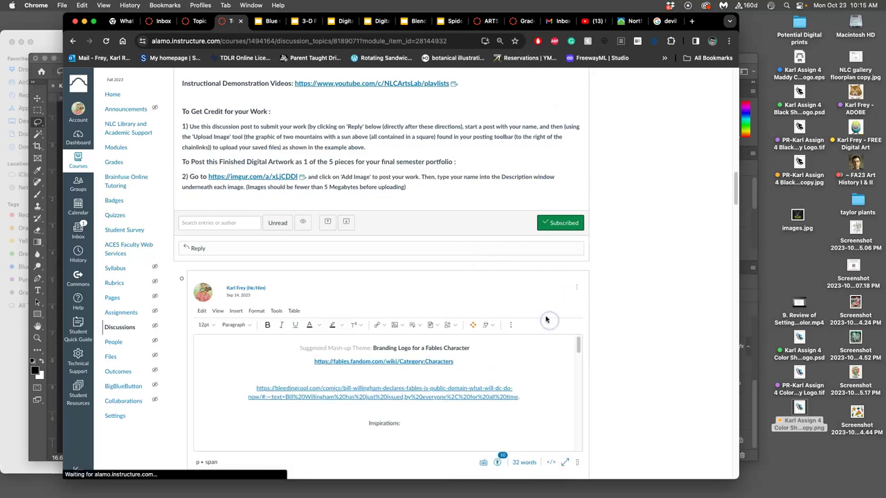
# - Type the caption 'Final Color Vector Logo (Using Layer Styles in Photoshop):' beside the sketch image
pyautogui.scroll(-5, 512, 362)
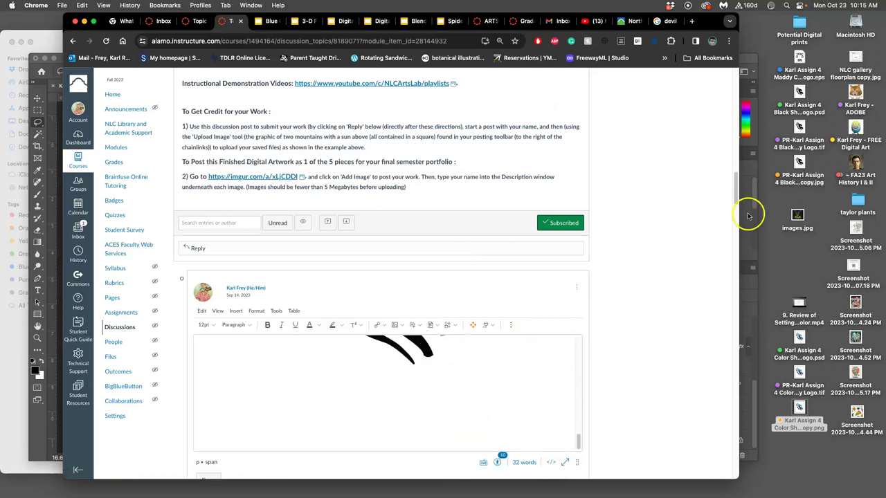
pyautogui.scroll(-2, 510, 372)
pyautogui.click(445, 322)
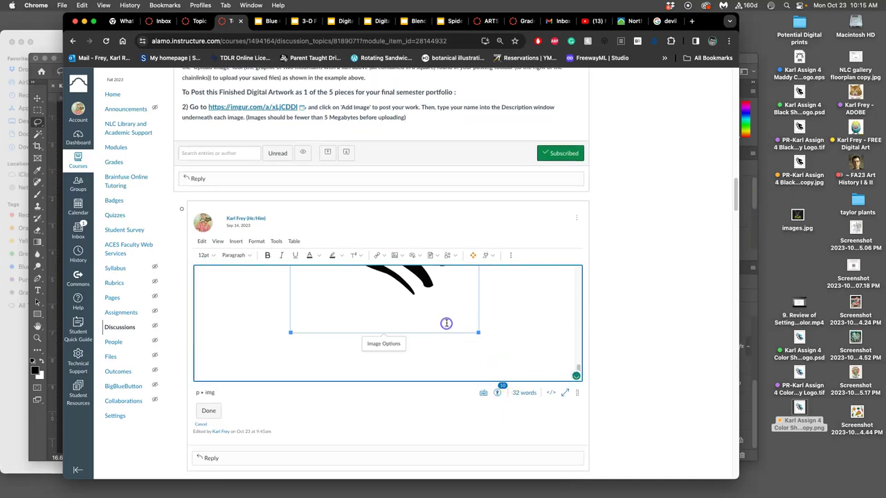
pyautogui.click(496, 324)
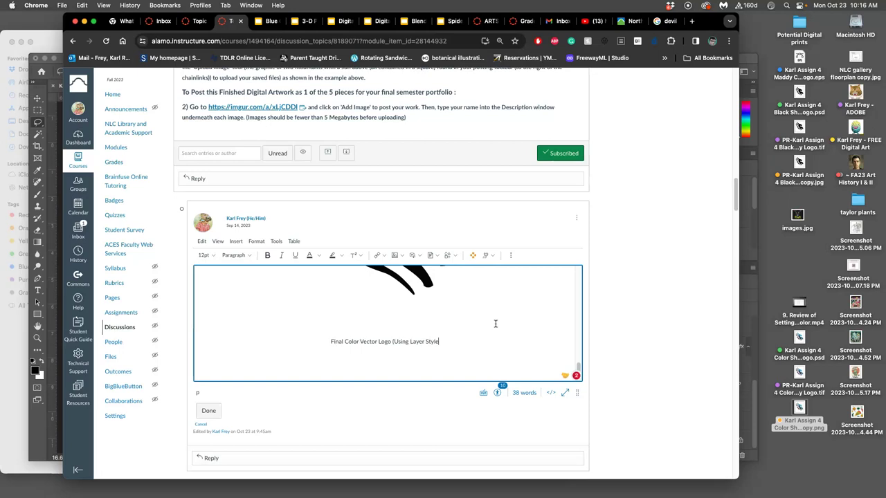
pyautogui.write('in Phto')
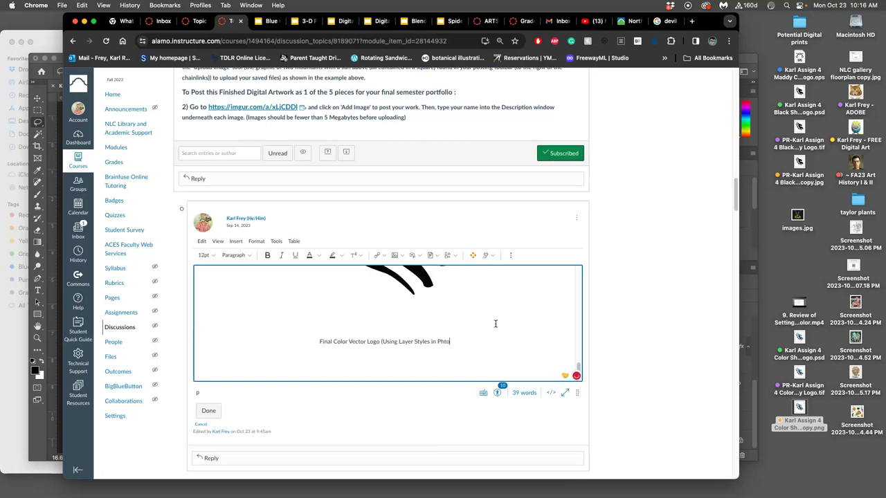
pyautogui.press('BackSpace')
pyautogui.press('BackSpace')
pyautogui.write('ot')
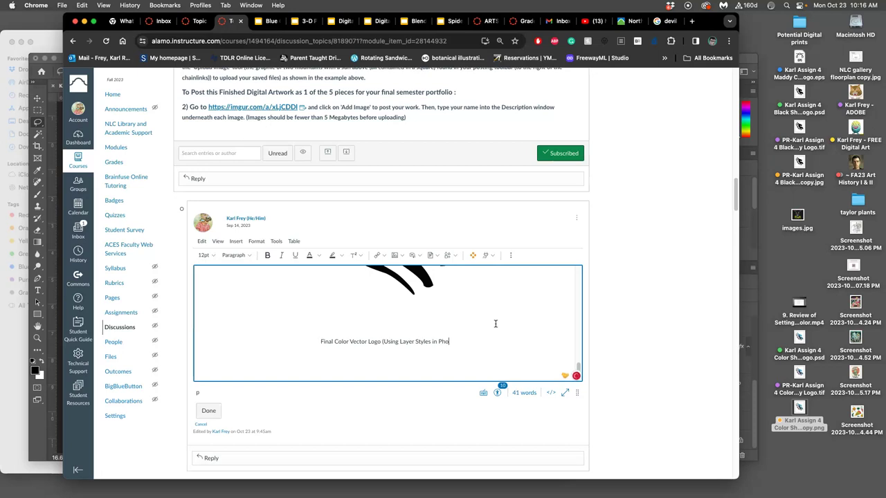
pyautogui.write('oshop')
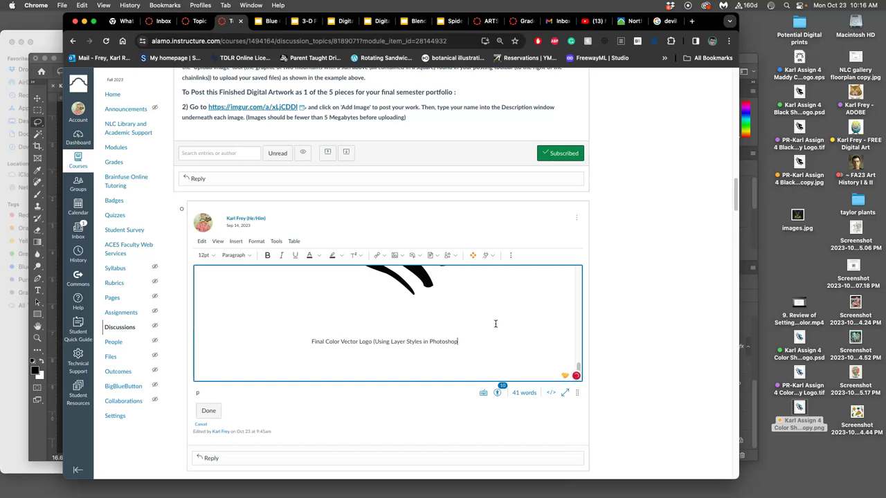
pyautogui.write('):')
pyautogui.press('Return')
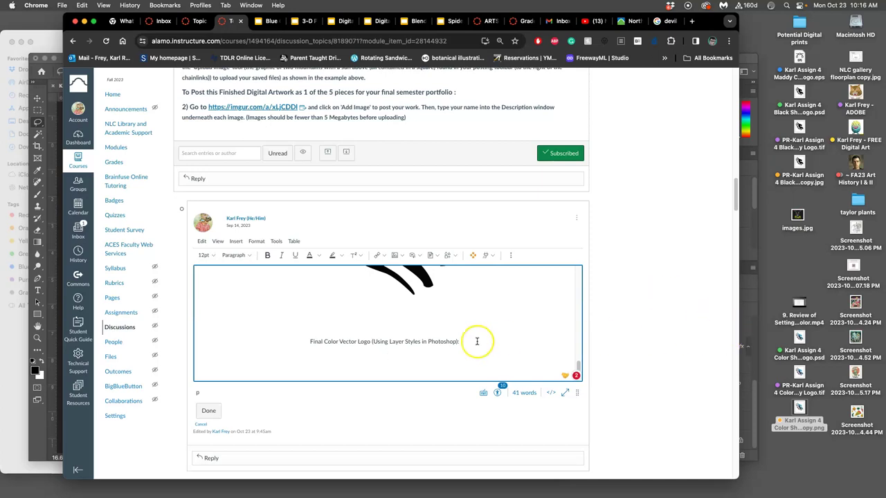
# - Insert the colour logo PNG below the caption and shrink it to 536 x 670
pyautogui.scroll(-1, 453, 340)
pyautogui.scroll(-1, 452, 340)
pyautogui.click(413, 344)
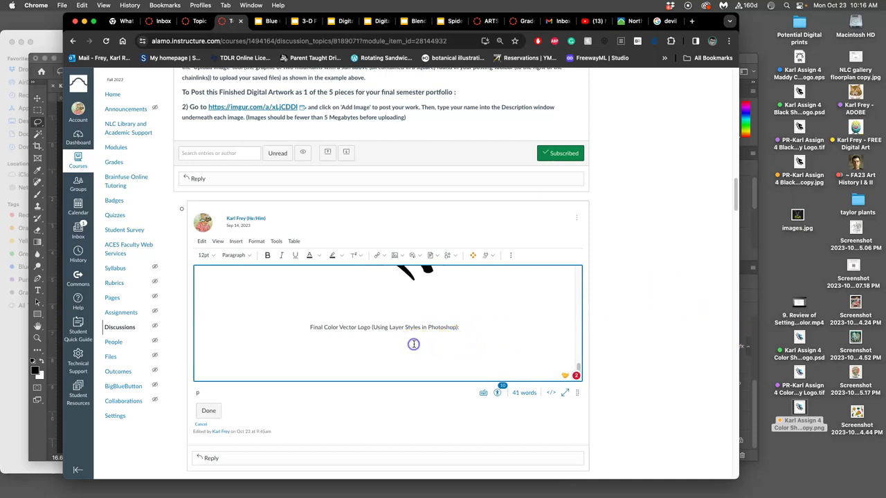
pyautogui.click(800, 408)
pyautogui.moveTo(800, 408); pyautogui.dragTo(415, 347)
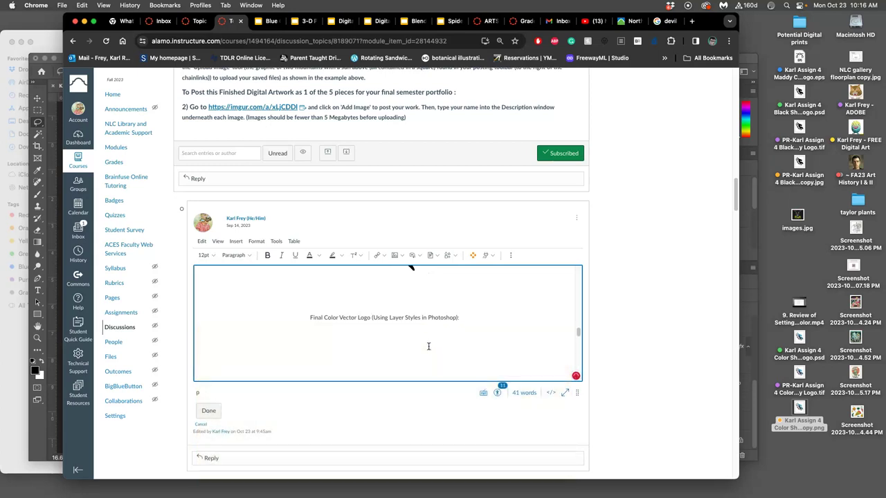
pyautogui.click(431, 327)
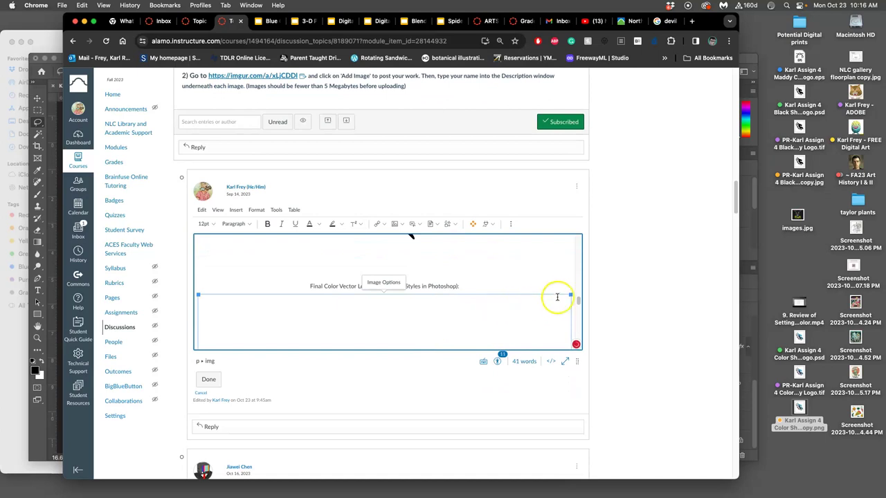
pyautogui.moveTo(571, 295); pyautogui.dragTo(387, 321)
pyautogui.click(208, 379)
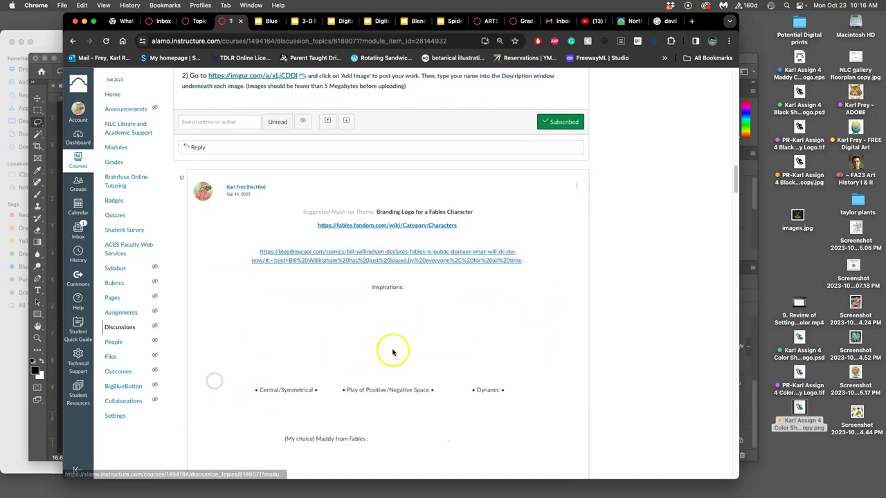
pyautogui.scroll(-15, 466, 351)
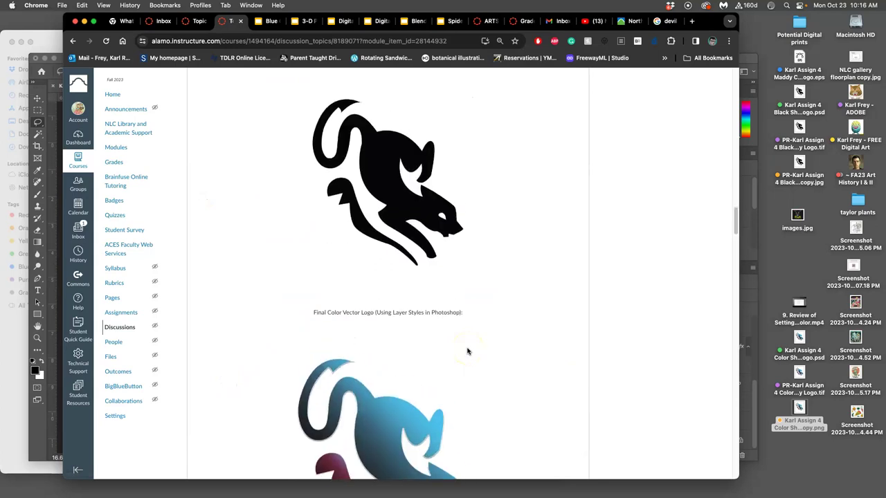
pyautogui.scroll(5, 467, 351)
pyautogui.scroll(-5, 411, 317)
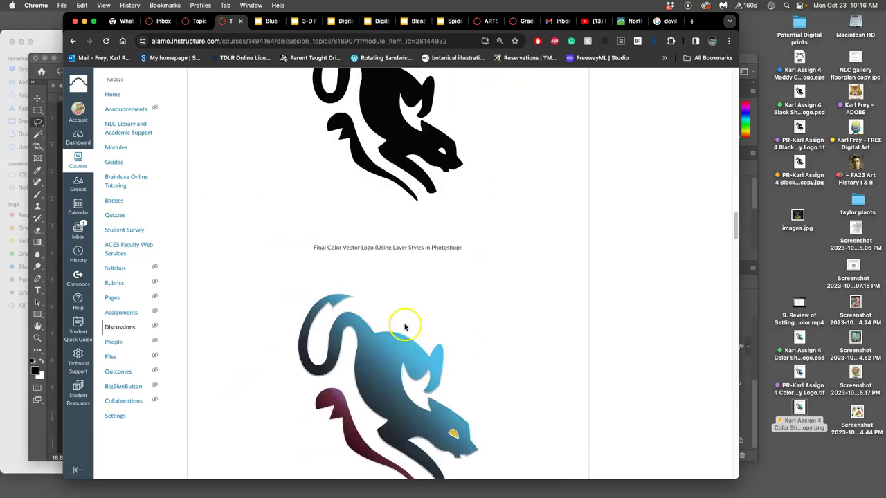
pyautogui.scroll(2, 409, 318)
pyautogui.scroll(-5, 419, 280)
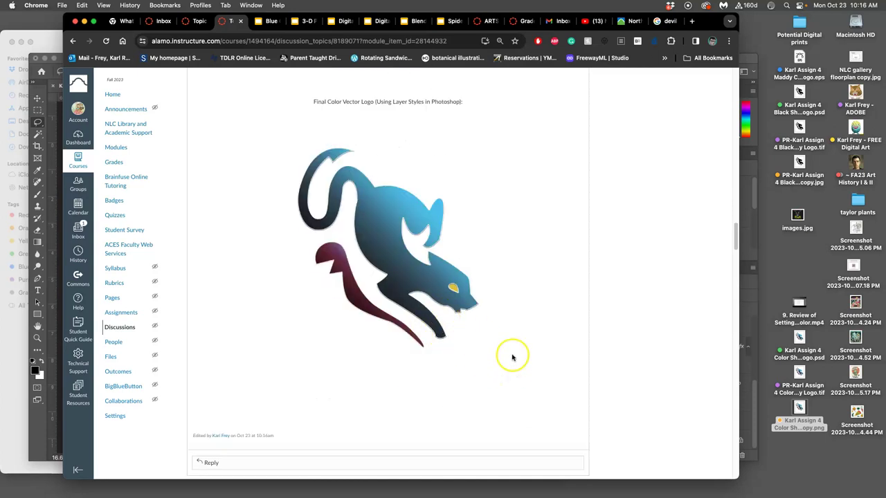
pyautogui.scroll(2, 512, 357)
pyautogui.scroll(2, 536, 358)
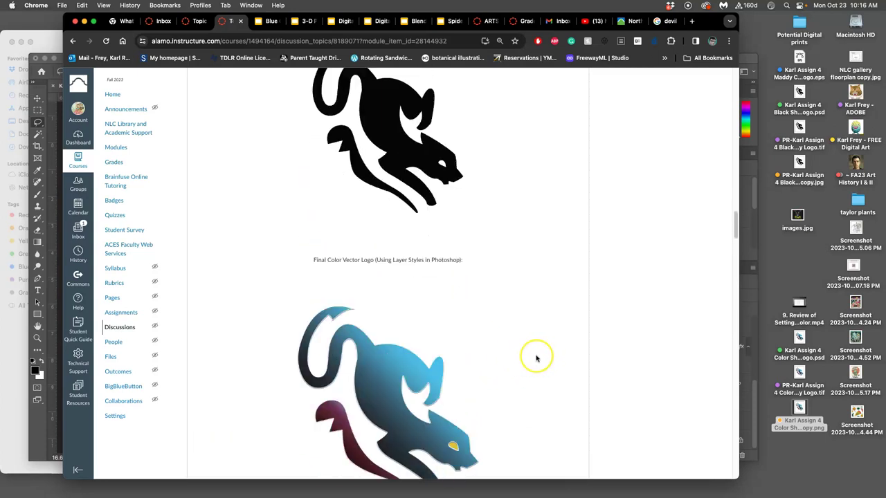
pyautogui.scroll(-4, 536, 358)
pyautogui.scroll(-7, 536, 358)
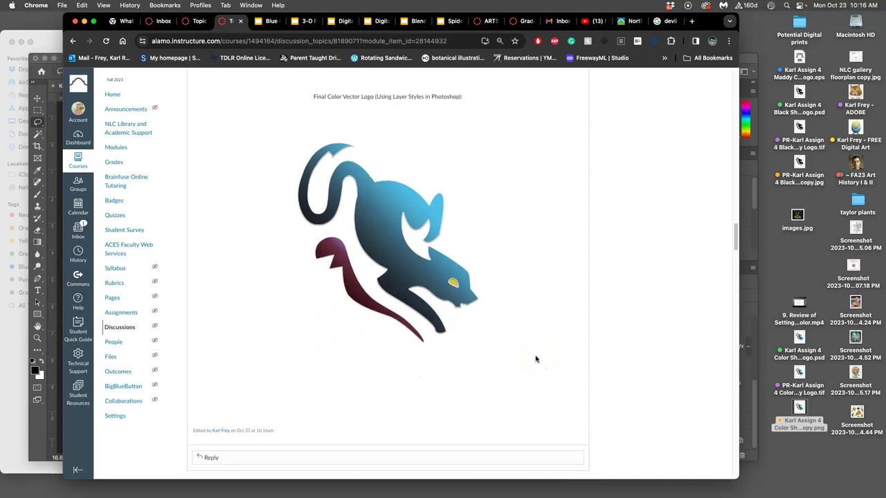
pyautogui.scroll(3, 346, 217)
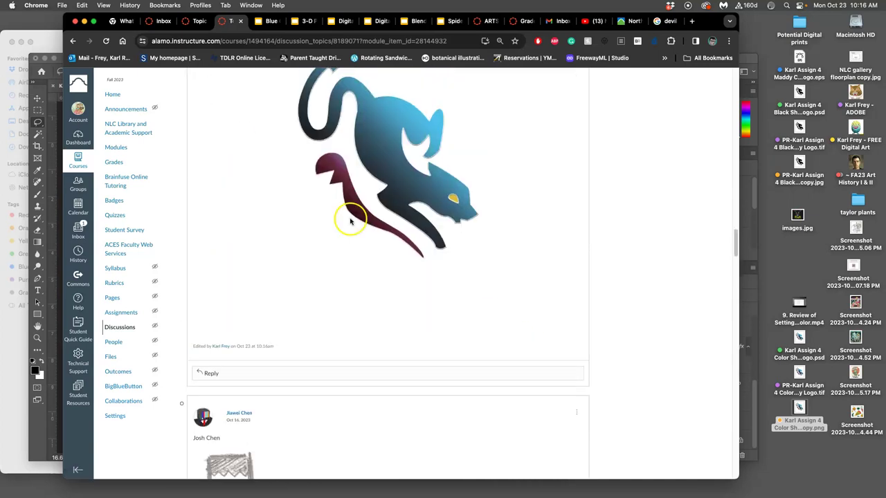
pyautogui.scroll(15, 307, 148)
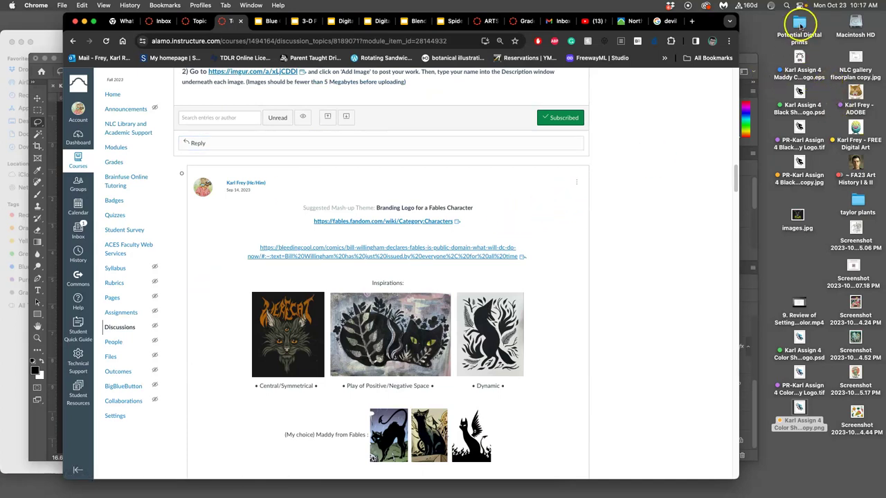
# - Copy the colour and black PR- logo TIFs into Potential Digital prints, then open the ADOBE folder
pyautogui.doubleClick(799, 27)
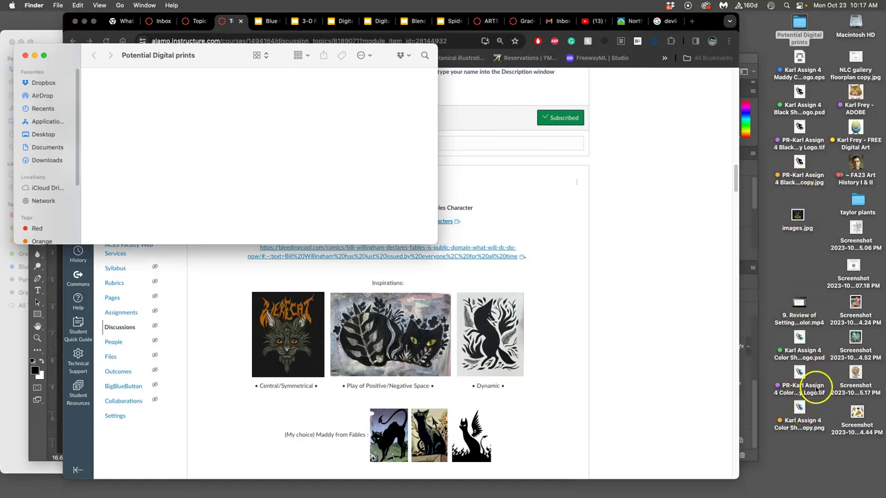
pyautogui.click(800, 374)
pyautogui.moveTo(800, 374); pyautogui.dragTo(141, 106)
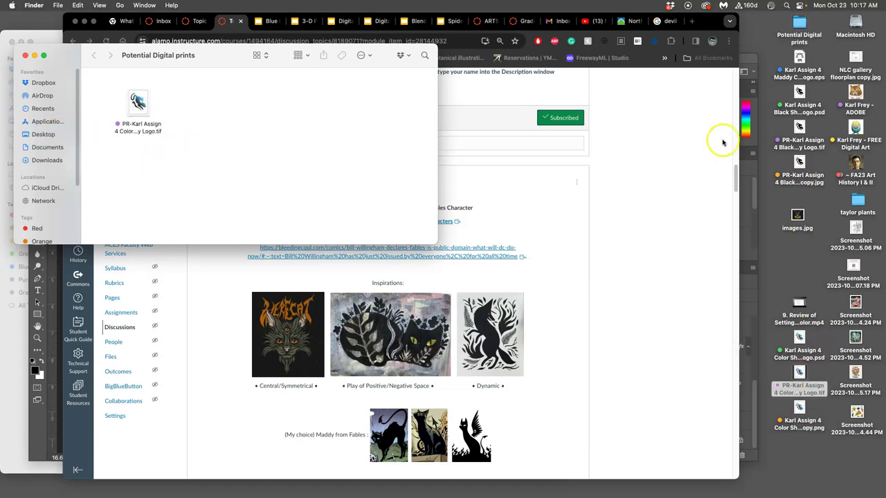
pyautogui.click(800, 129)
pyautogui.moveTo(800, 129); pyautogui.dragTo(150, 176)
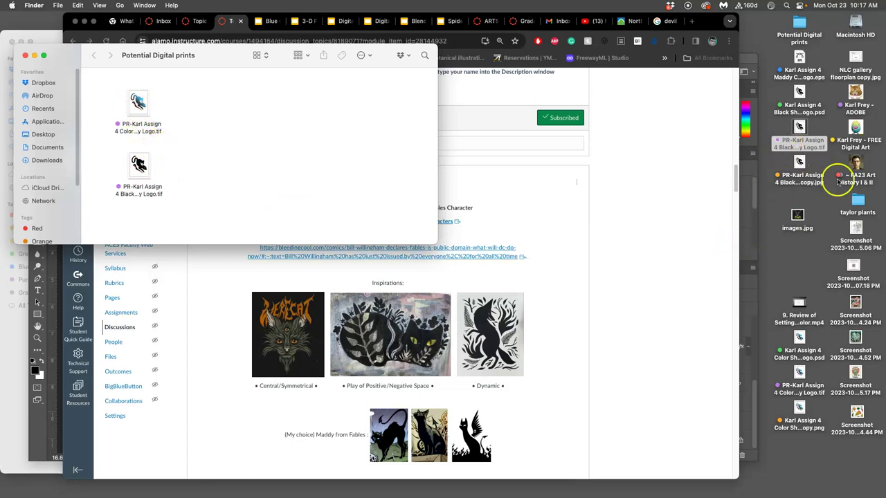
pyautogui.doubleClick(856, 97)
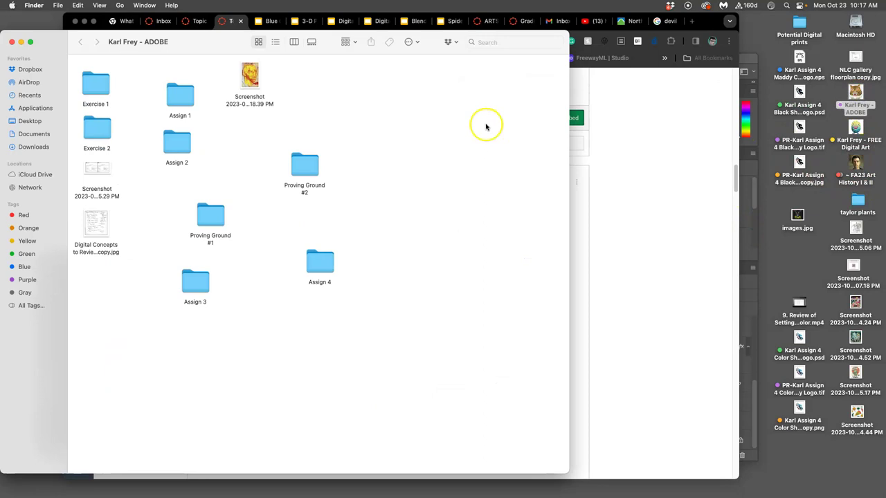
# - Open the Assignment 1 Resubmission jungle PSD from the Assign 1 folder and collapse History
pyautogui.moveTo(208, 34); pyautogui.dragTo(473, 48)
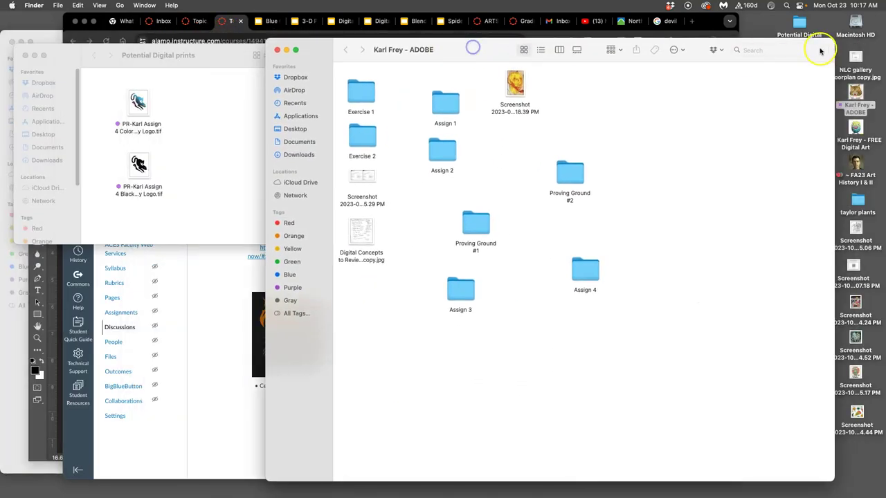
pyautogui.moveTo(832, 39); pyautogui.dragTo(638, 58)
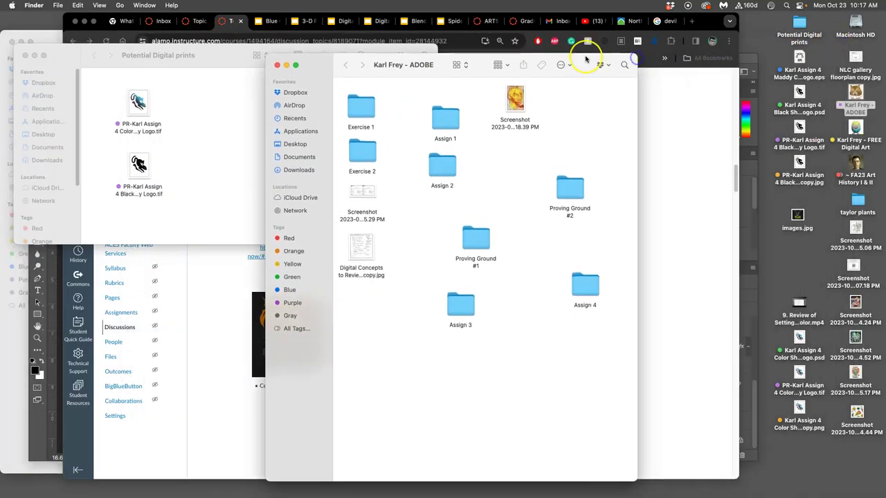
pyautogui.moveTo(572, 66); pyautogui.dragTo(746, 55)
pyautogui.click(619, 104)
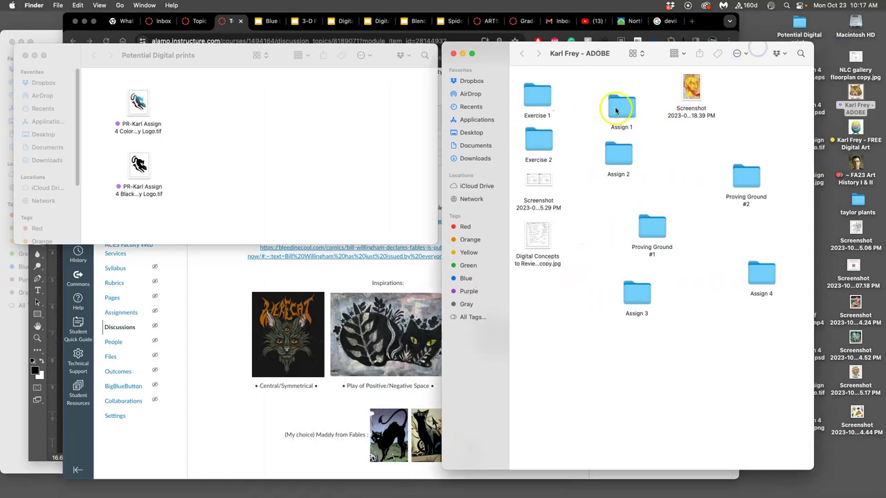
pyautogui.doubleClick(617, 109)
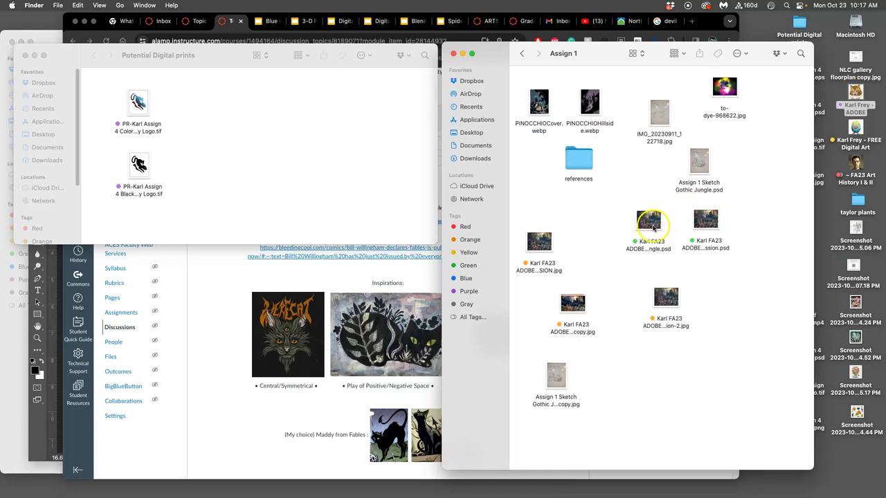
pyautogui.click(706, 242)
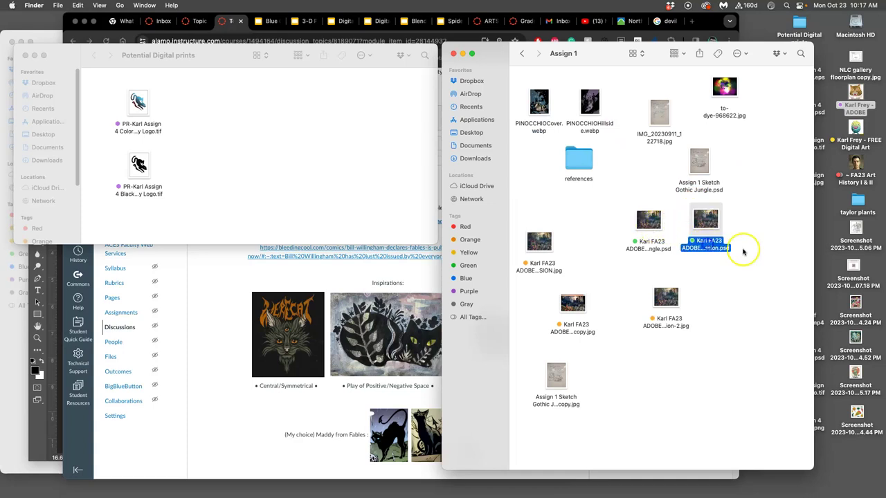
pyautogui.doubleClick(705, 220)
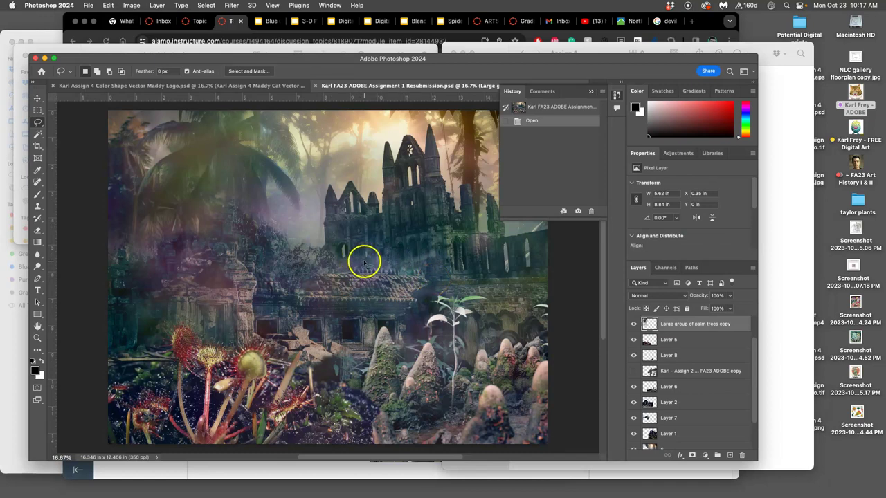
pyautogui.click(591, 91)
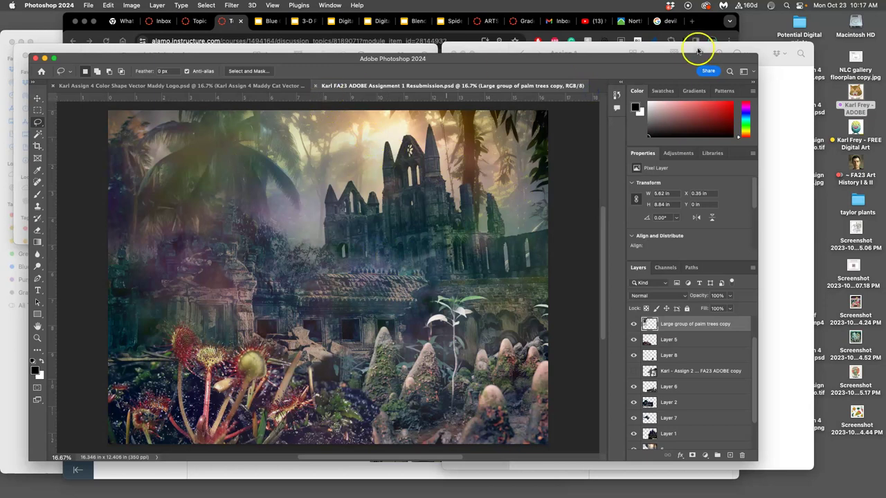
pyautogui.click(704, 23)
# - Go to dropbox.com and open Digital Art Class Files > FLattened .Tiff Files to Print > the instructor's FA23-1 folder
pyautogui.click(692, 20)
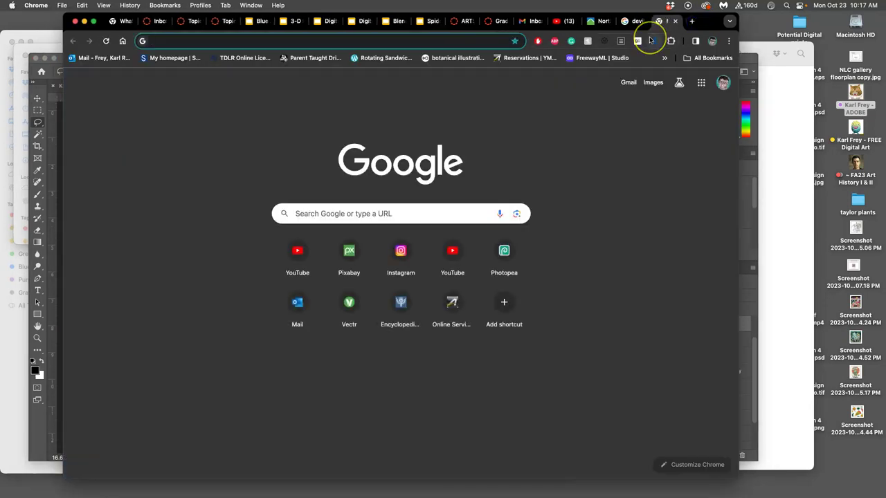
pyautogui.write('dropbox.com/home')
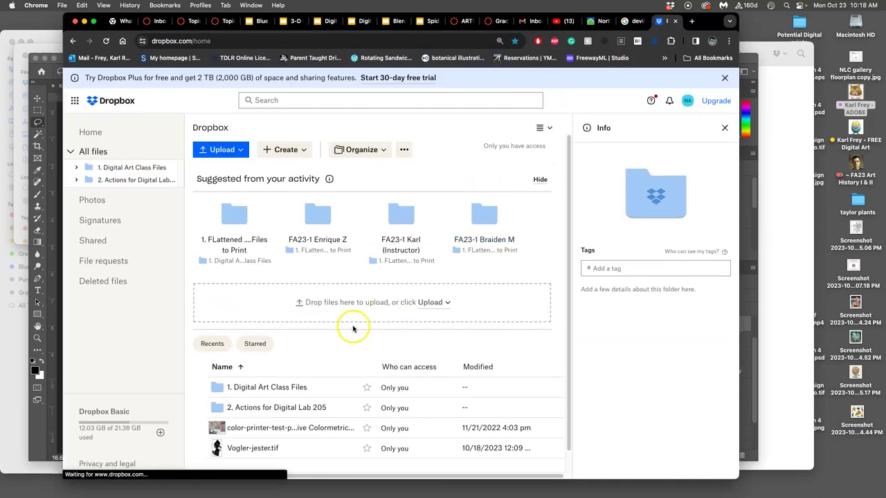
pyautogui.scroll(-1, 349, 330)
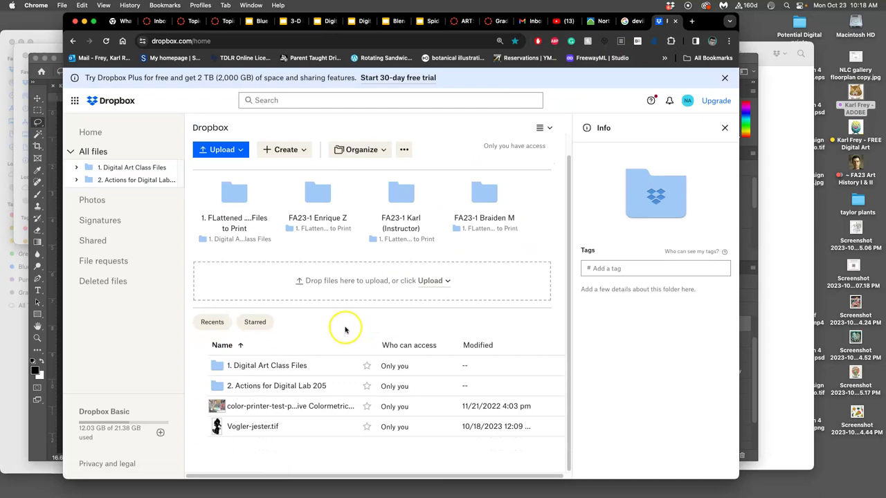
pyautogui.doubleClick(218, 368)
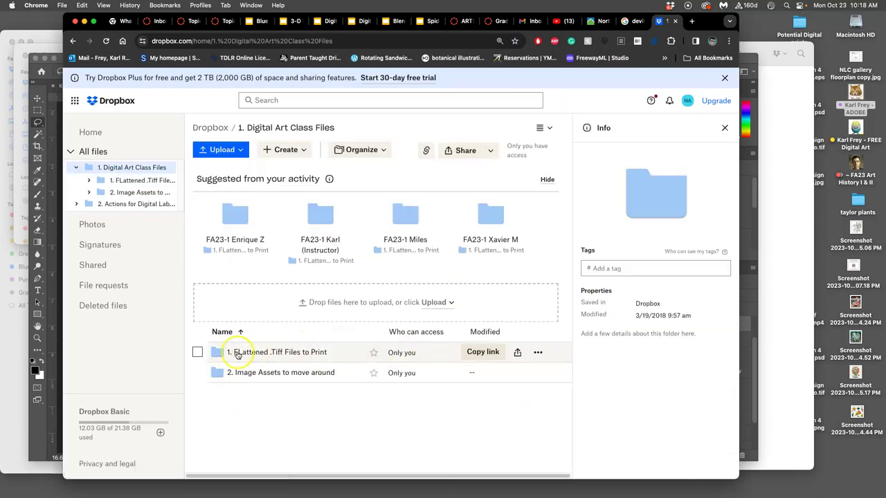
pyautogui.doubleClick(222, 353)
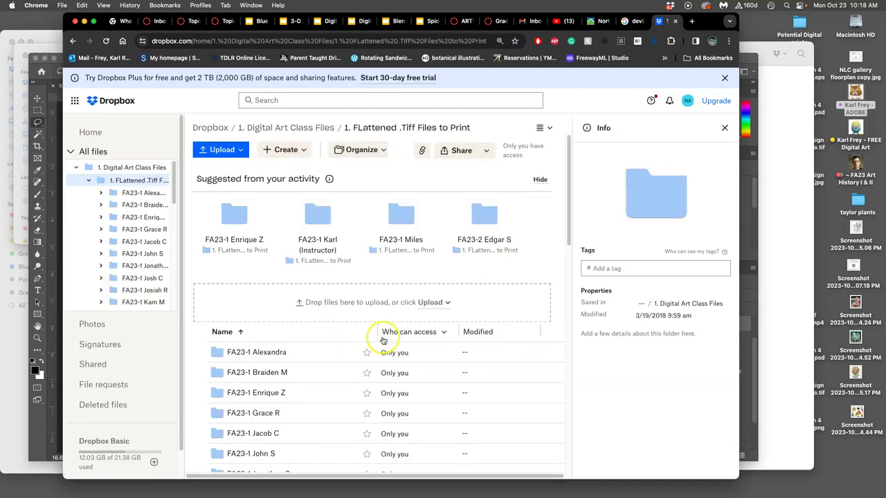
pyautogui.scroll(-1, 382, 339)
pyautogui.scroll(-5, 383, 339)
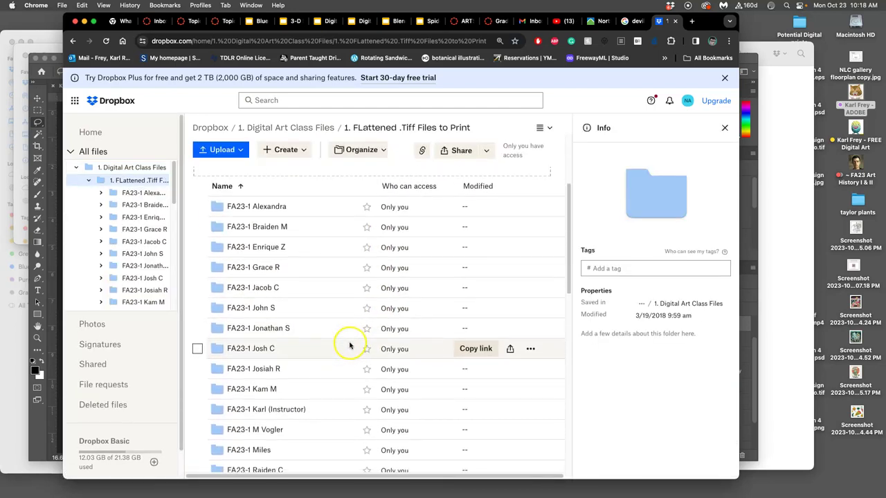
pyautogui.doubleClick(218, 411)
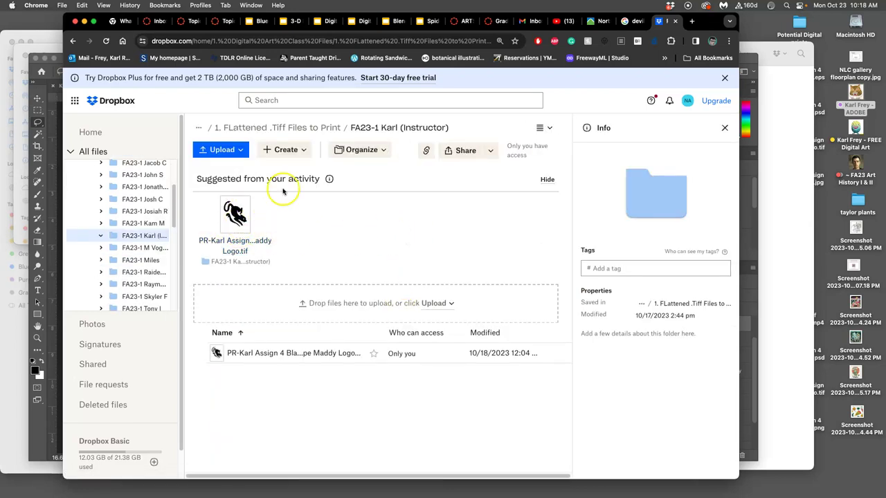
# - Upload the black logo TIF from Potential Digital prints into the Dropbox folder
pyautogui.moveTo(663, 23); pyautogui.dragTo(800, 23)
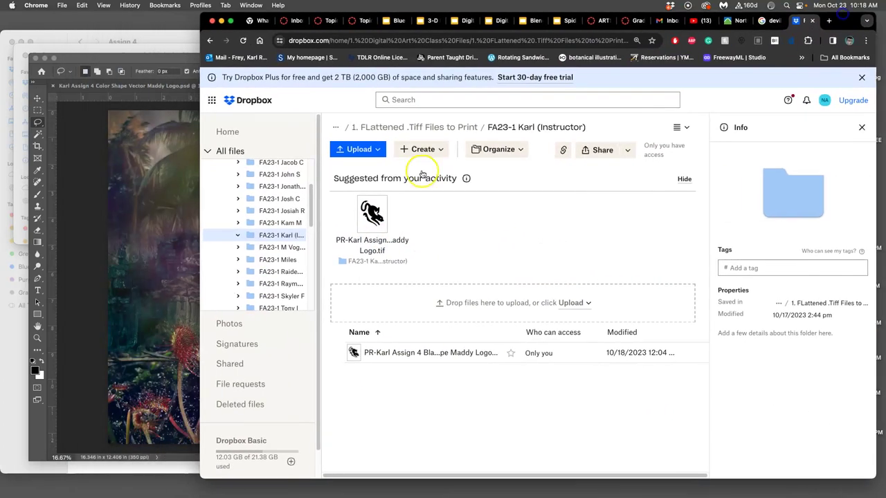
pyautogui.moveTo(374, 215); pyautogui.dragTo(406, 206)
pyautogui.click(406, 206)
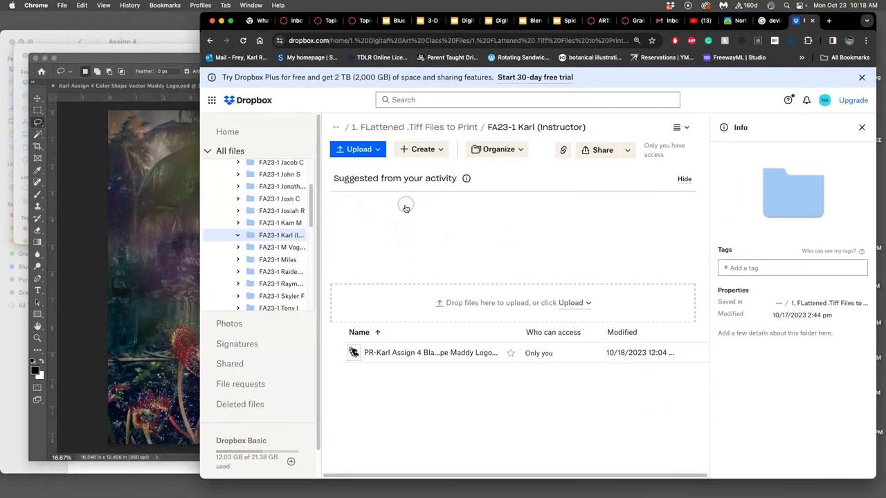
pyautogui.click(124, 45)
pyautogui.moveTo(138, 166); pyautogui.dragTo(481, 246)
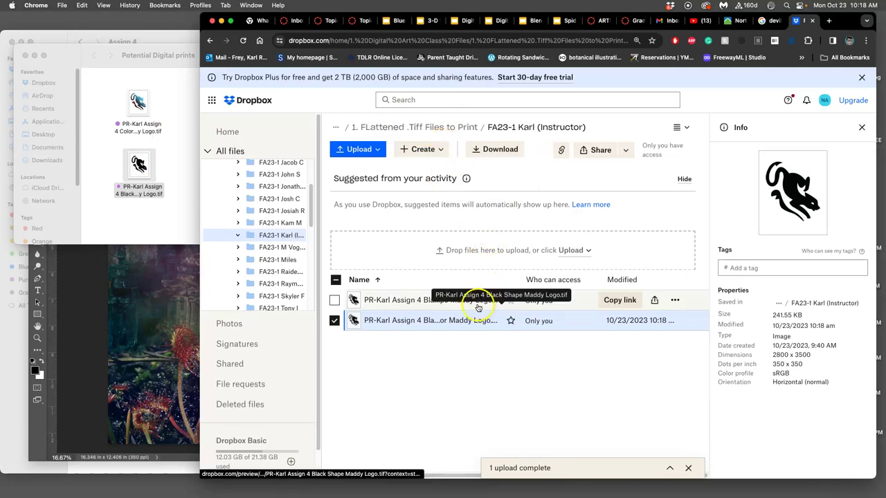
# - Delete the older Black Shape logo file from the Dropbox folder
pyautogui.click(677, 302)
pyautogui.click(704, 230)
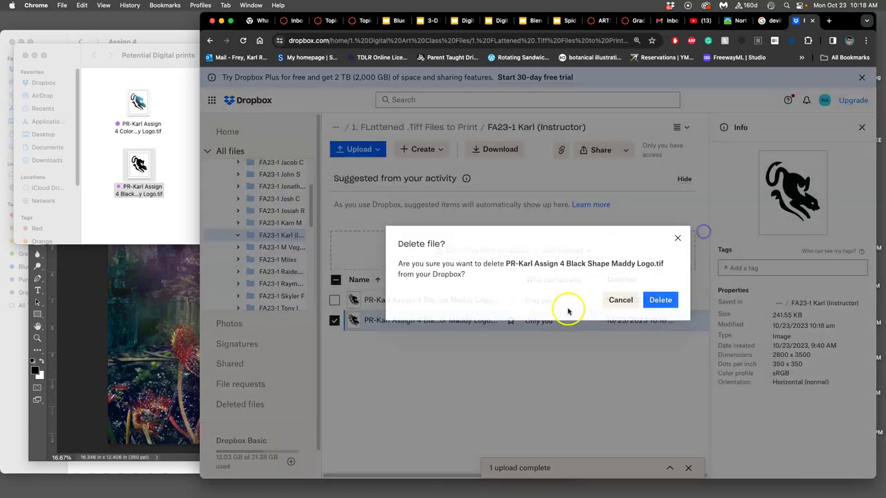
pyautogui.click(658, 300)
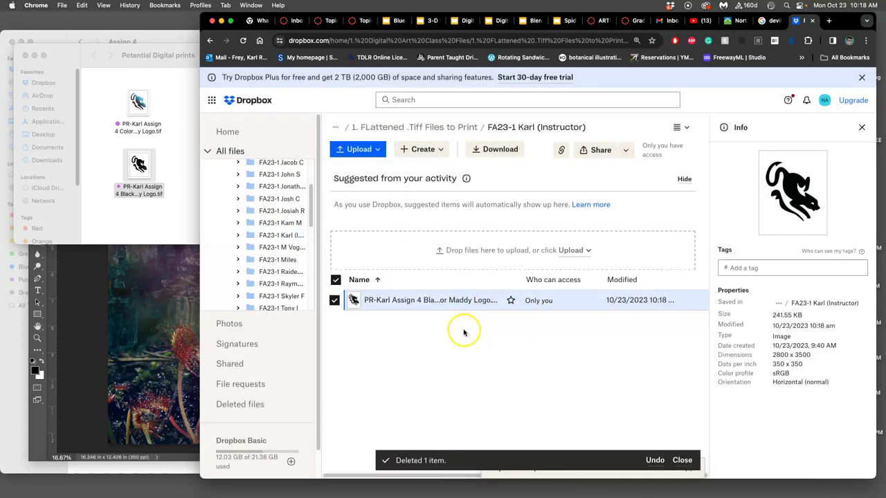
pyautogui.click(431, 333)
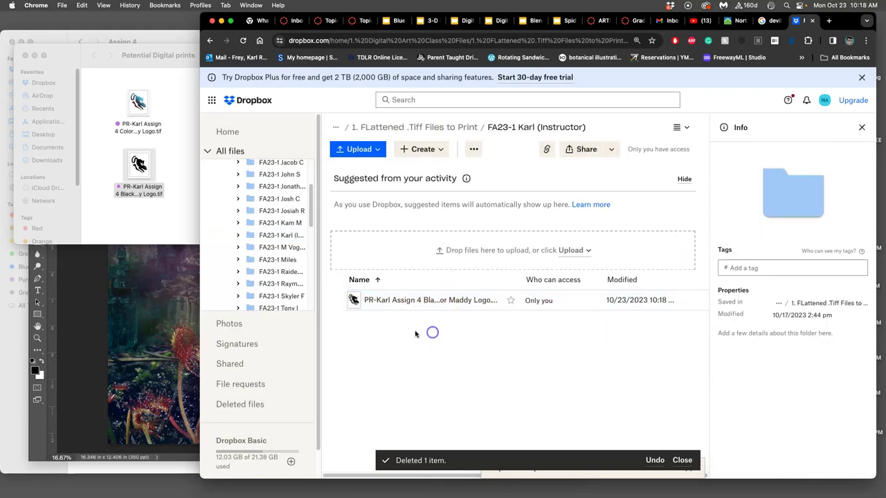
# - Preview the '0. Instructions to make images print ready' PDF from the parent Dropbox folder beside Photoshop
pyautogui.click(389, 127)
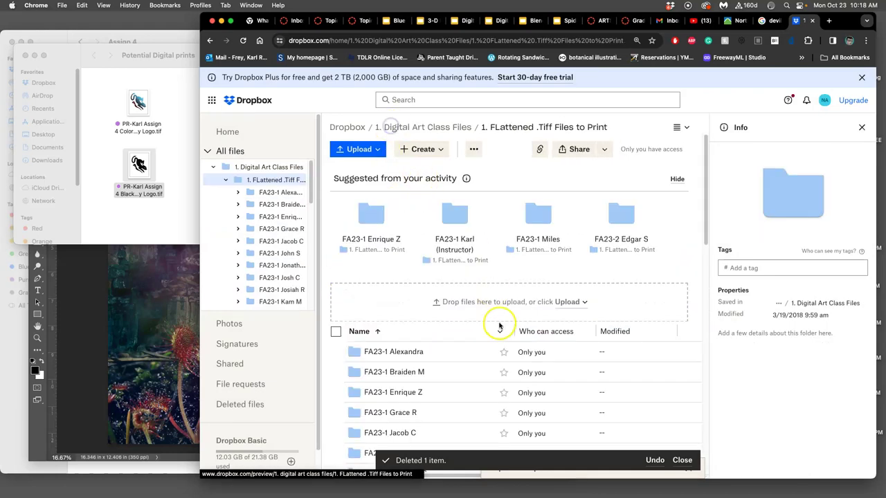
pyautogui.scroll(-15, 475, 351)
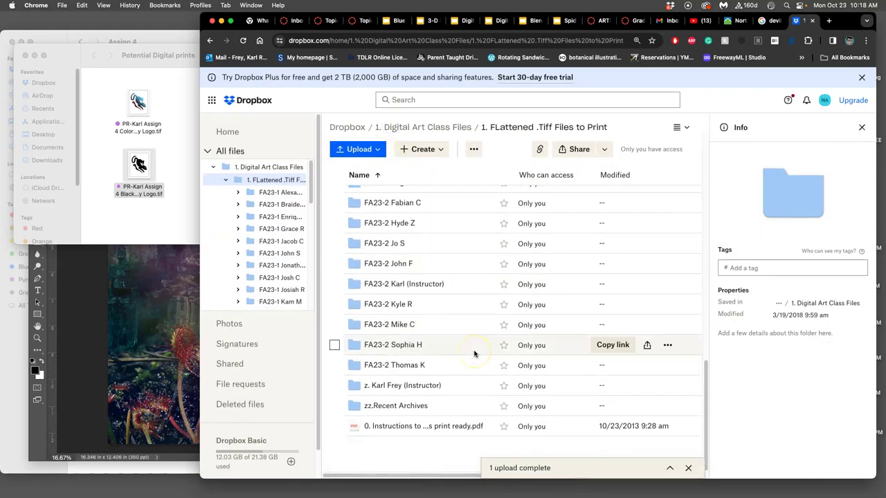
pyautogui.click(401, 429)
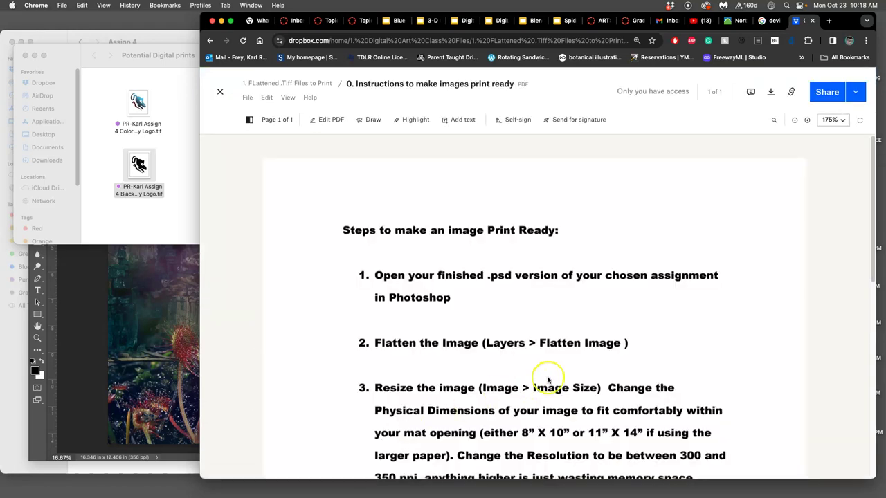
pyautogui.scroll(-3, 547, 380)
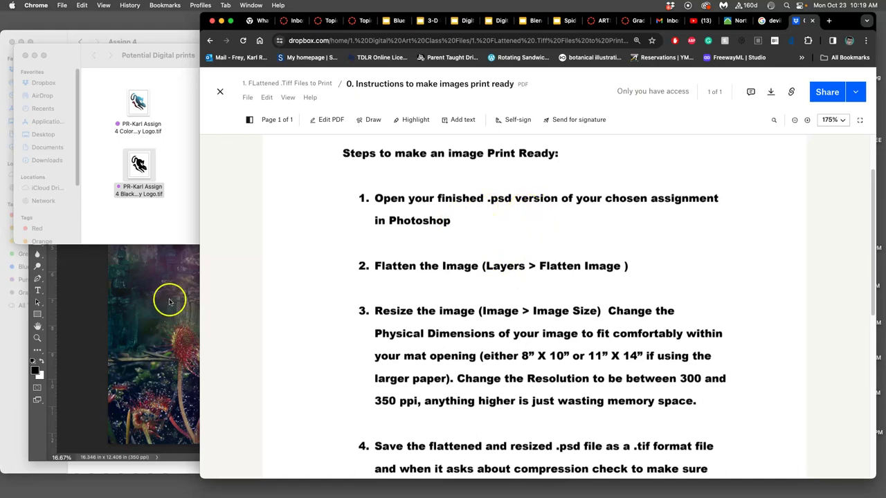
pyautogui.click(104, 310)
pyautogui.click(796, 259)
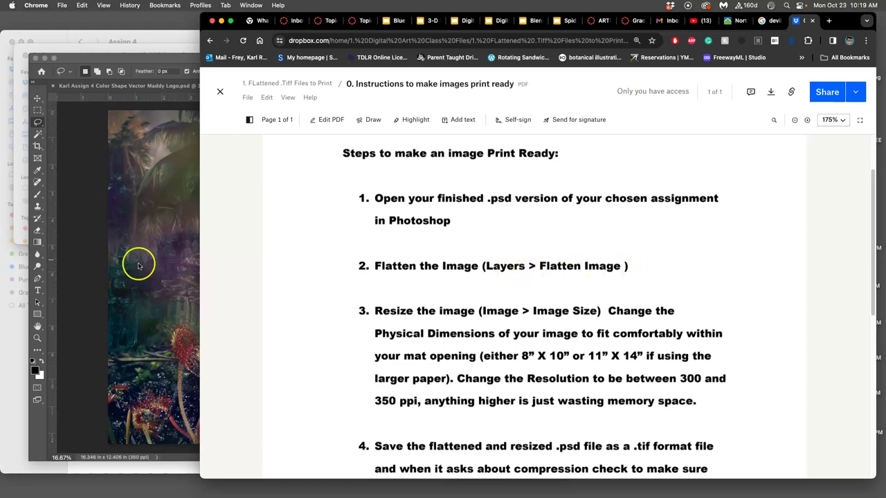
# - Flatten the jungle image into one Background layer, discarding hidden layers
pyautogui.click(104, 274)
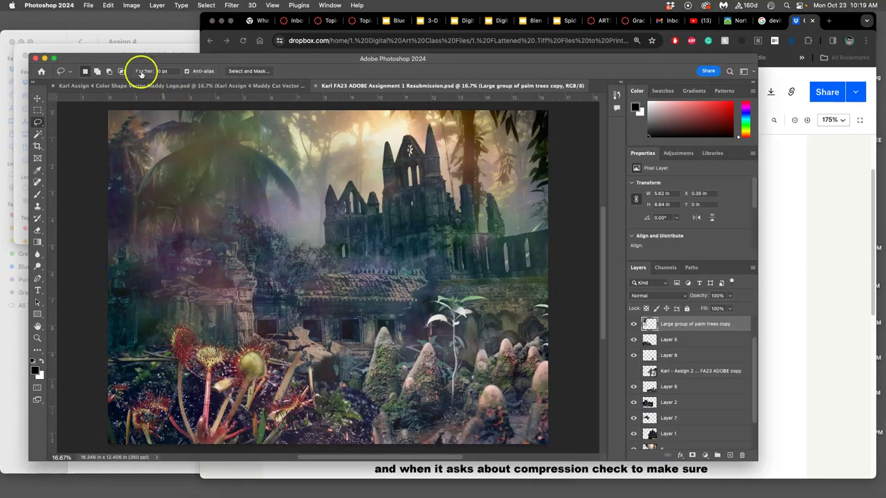
pyautogui.click(158, 5)
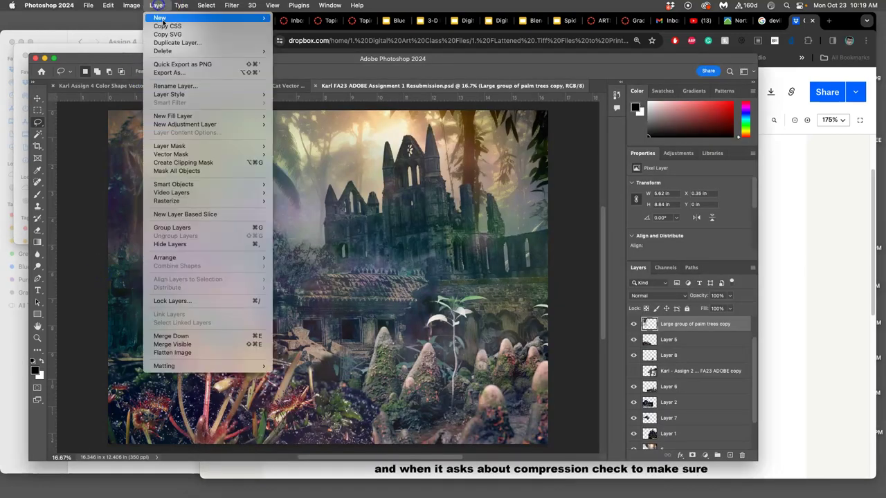
pyautogui.click(184, 351)
pyautogui.click(469, 174)
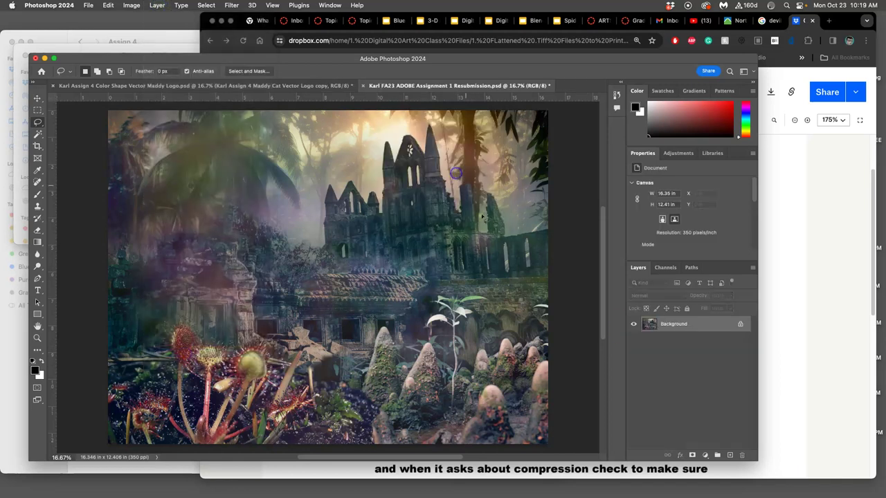
# - Read the PDF's resizing step: 8"×10" or 11"×14" at 300–350 ppi
pyautogui.click(775, 309)
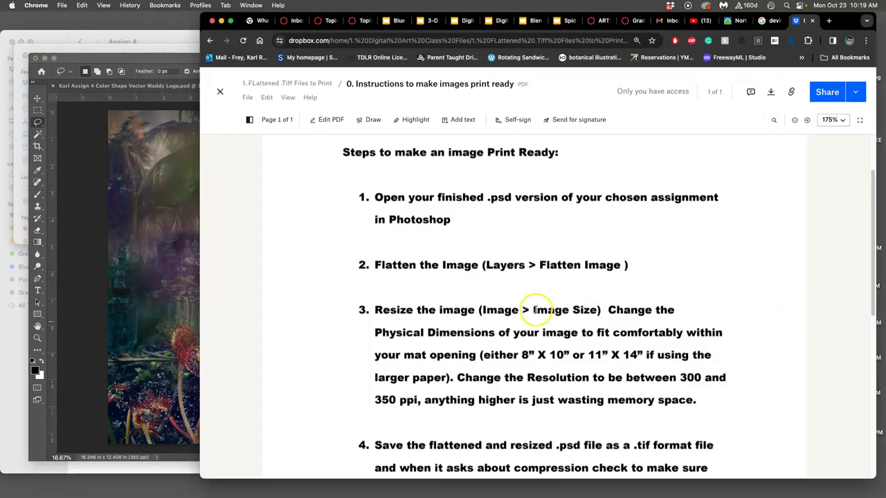
pyautogui.scroll(-1, 498, 307)
pyautogui.scroll(-2, 471, 303)
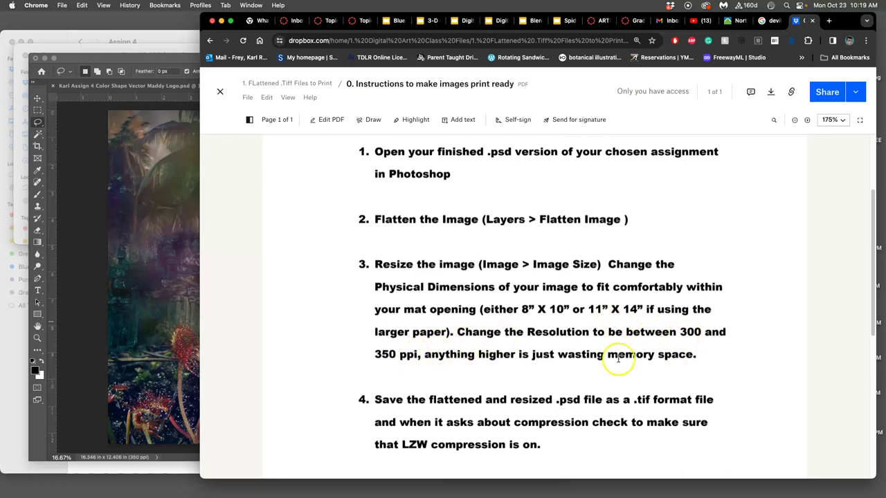
# - Show the jungle image's Image Size (16.346 × 12.406 in, 350 ppi) centred, with Resample off
pyautogui.click(135, 254)
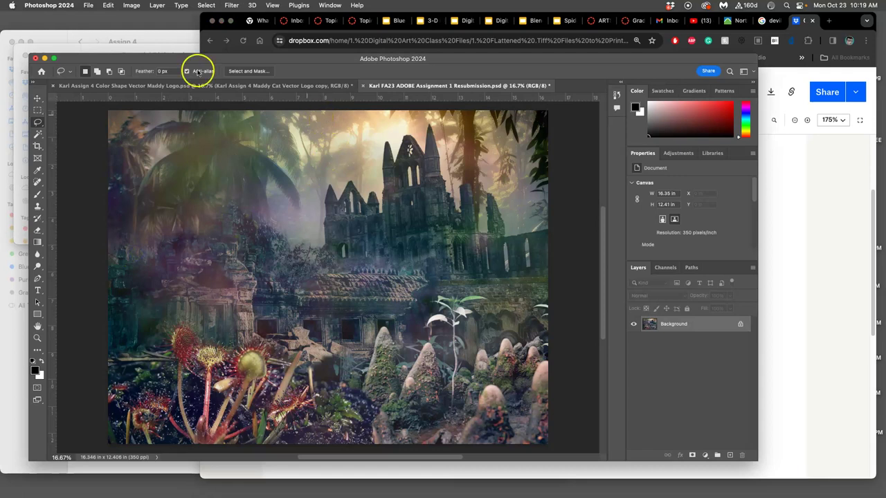
pyautogui.click(131, 6)
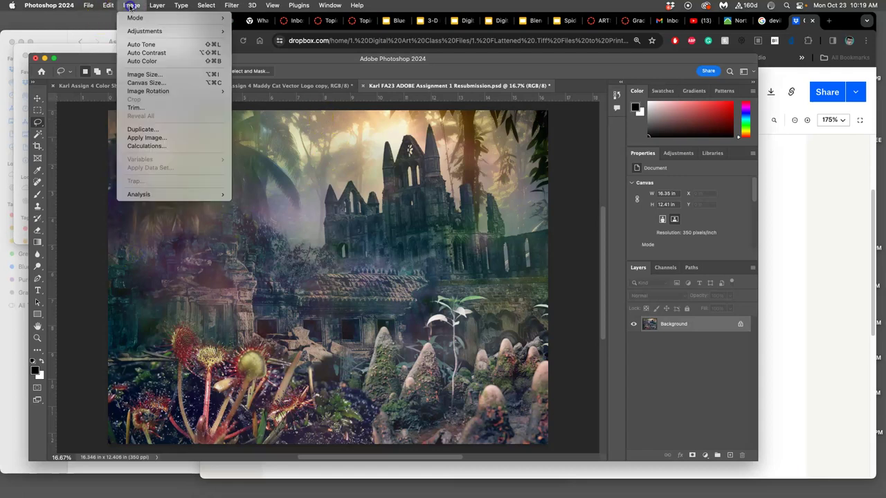
pyautogui.click(149, 74)
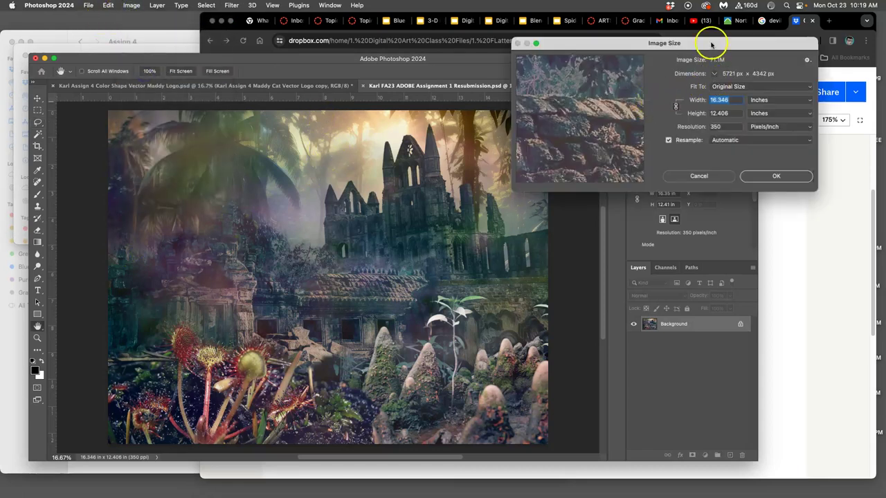
pyautogui.moveTo(711, 44); pyautogui.dragTo(451, 174)
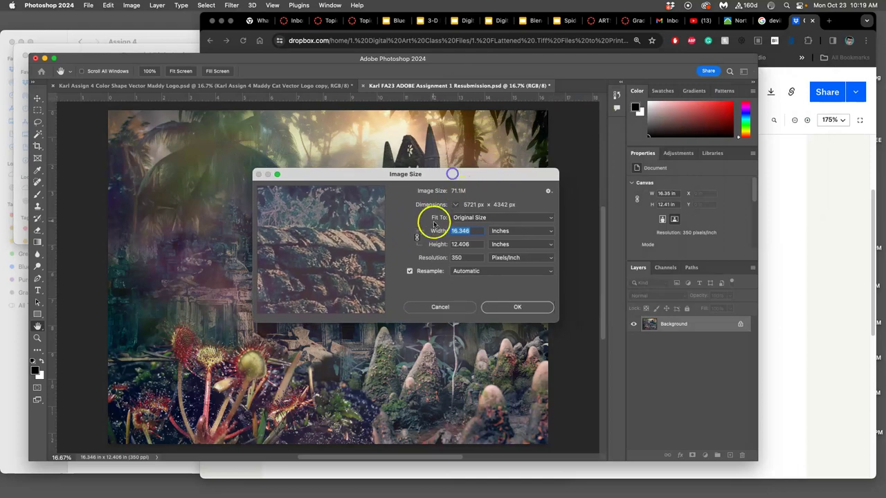
pyautogui.click(410, 272)
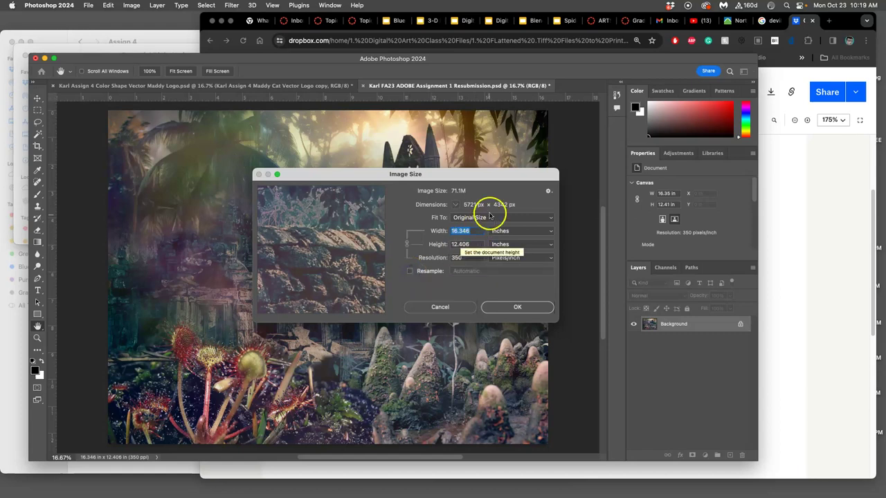